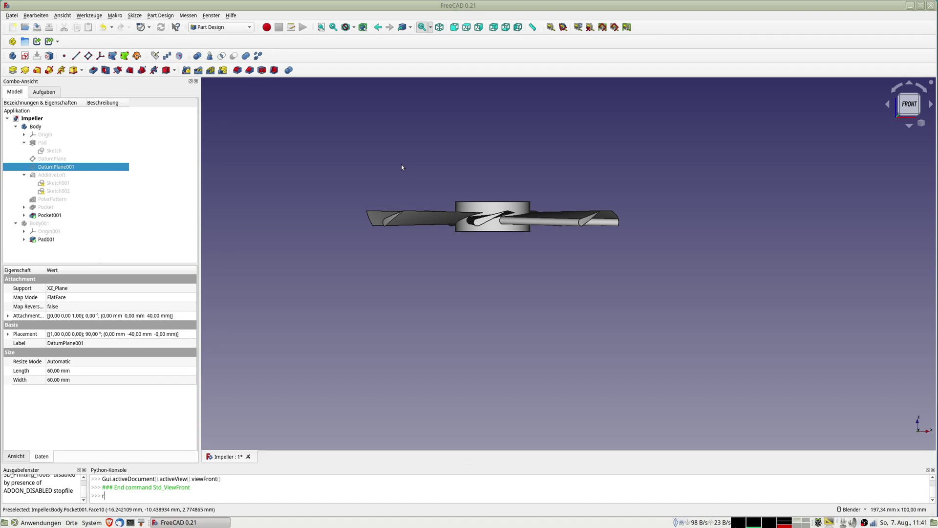
Step: Orbit the seven-blade impeller to inspect it from above, below and the front
mouse_move(494, 267)
middle_down()
mouse_move(529, 235)
mouse_move(529, 203)
middle_up()
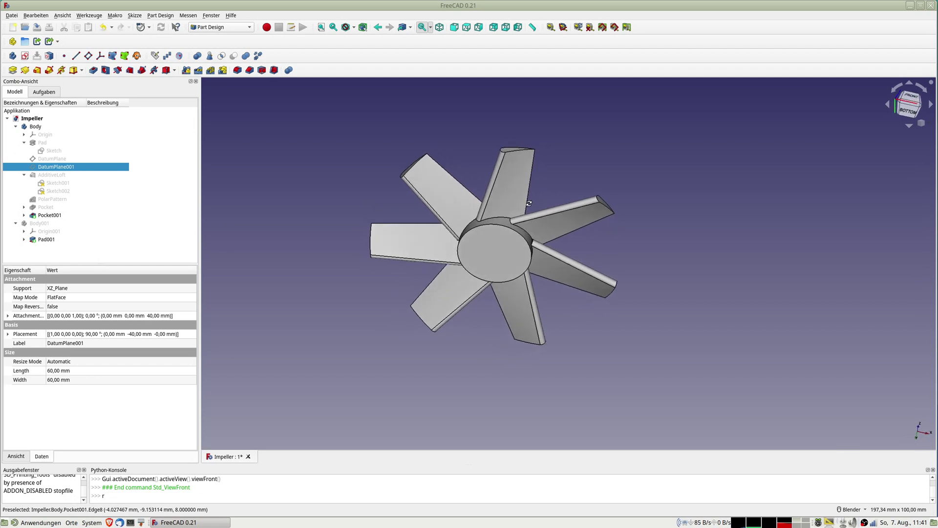
mouse_move(529, 203)
middle_down()
mouse_move(537, 324)
mouse_move(535, 244)
mouse_move(524, 270)
middle_up()
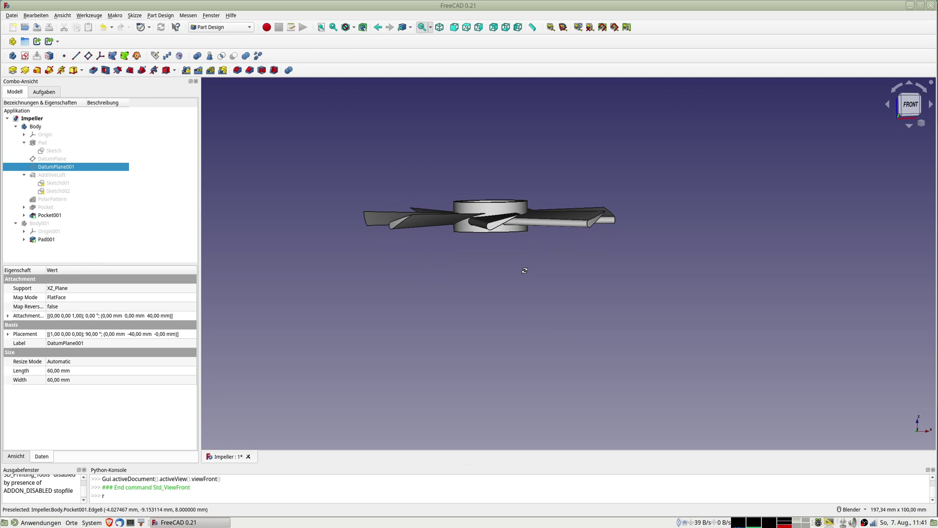
middle_drag(525, 271, 522, 261)
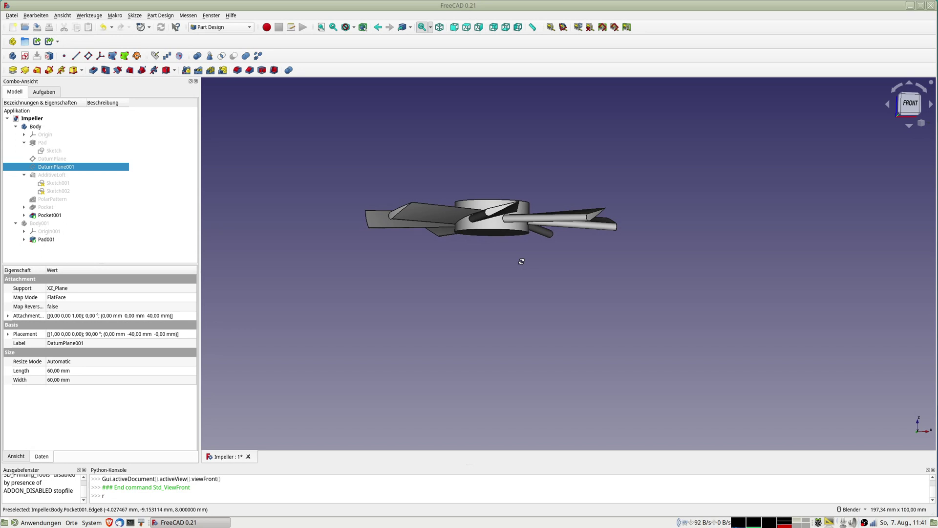
middle_drag(521, 261, 514, 258)
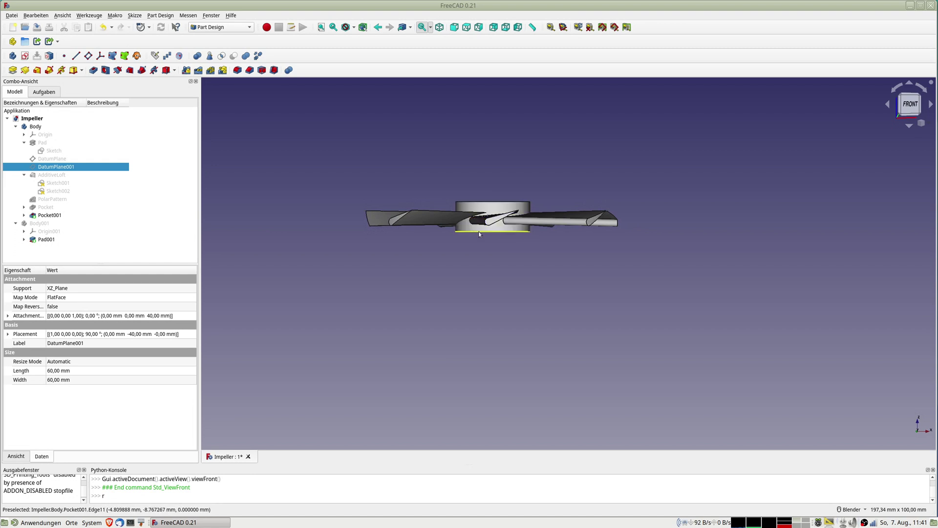
middle_drag(493, 257, 483, 237)
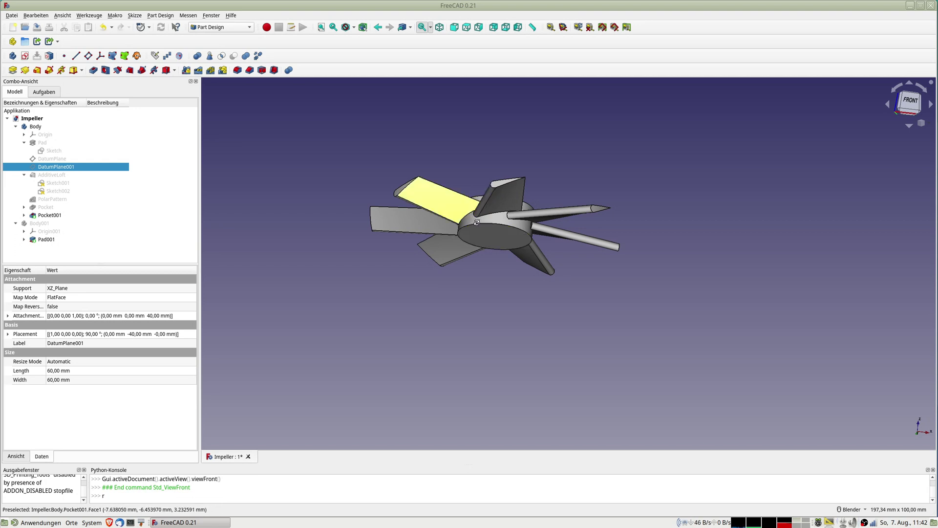
key(1)
mouse_move(467, 232)
middle_down()
mouse_move(519, 251)
mouse_move(518, 275)
middle_up()
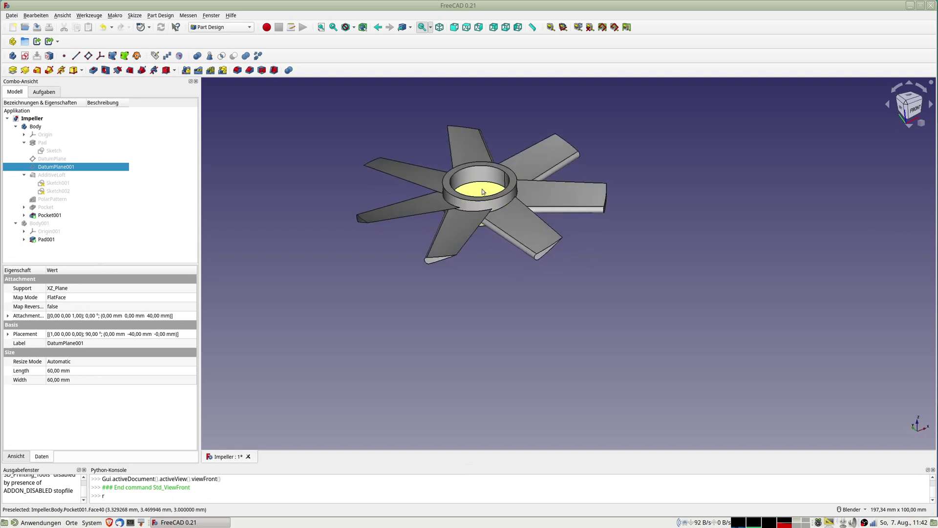
mouse_move(482, 191)
middle_down()
mouse_move(485, 213)
mouse_move(503, 218)
mouse_move(456, 246)
mouse_move(452, 227)
middle_up()
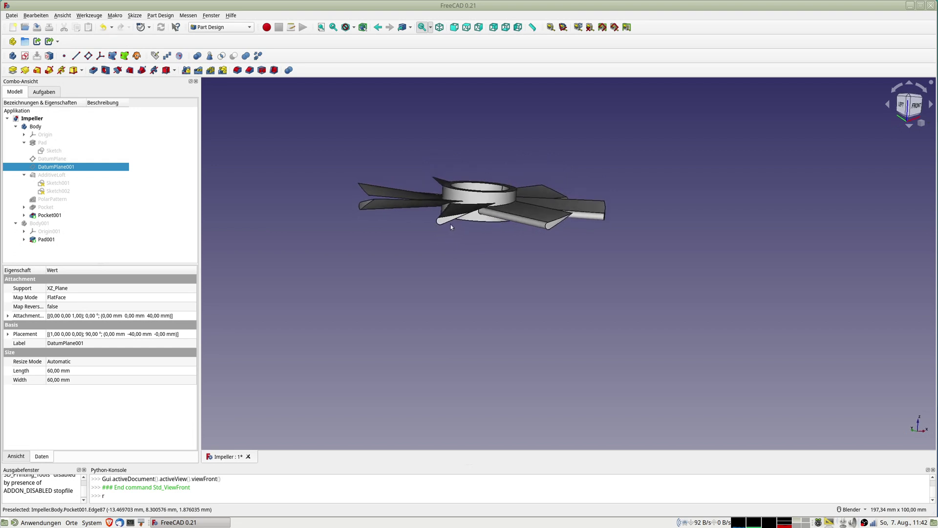
key(1)
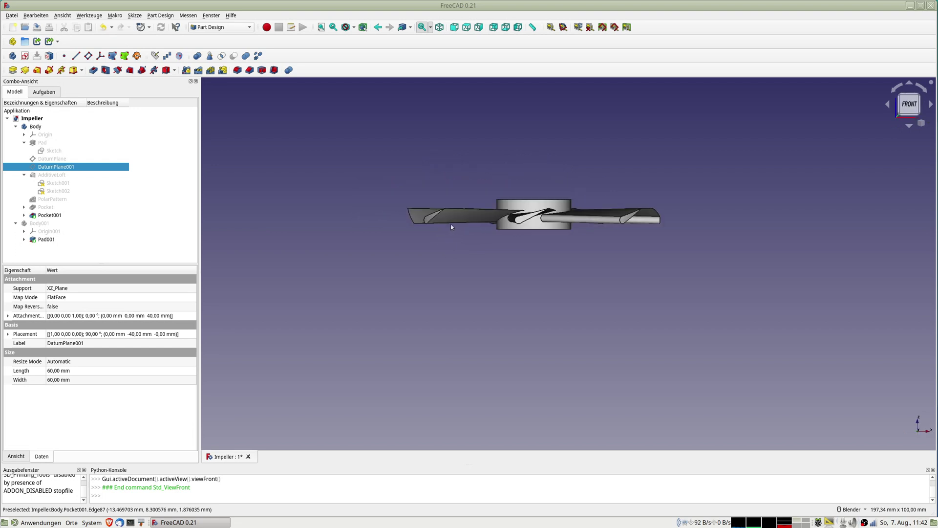
scroll(524, 223, up, 5)
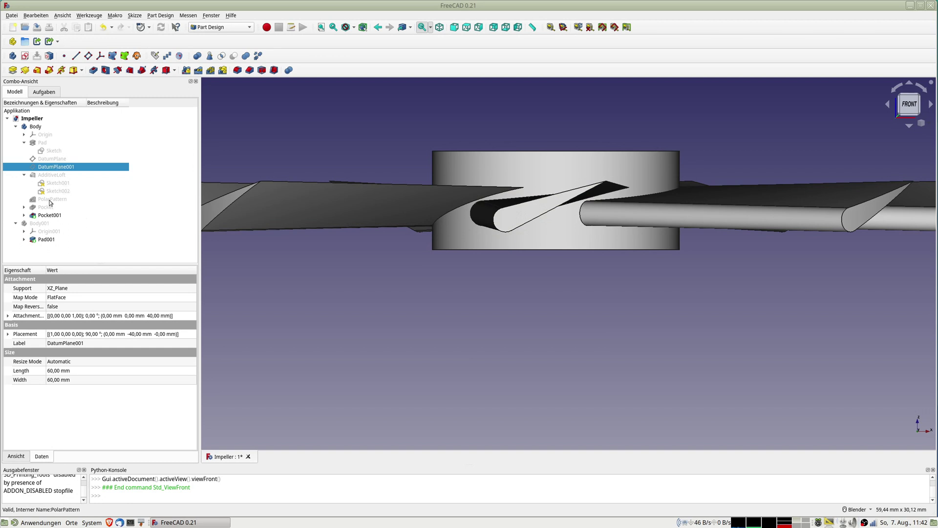
middle_drag(445, 234, 497, 274)
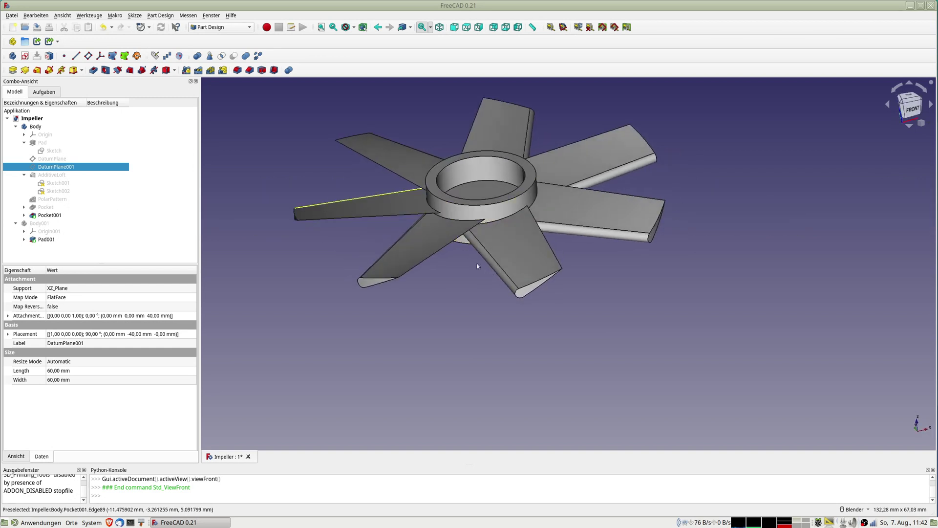
middle_drag(477, 266, 440, 254)
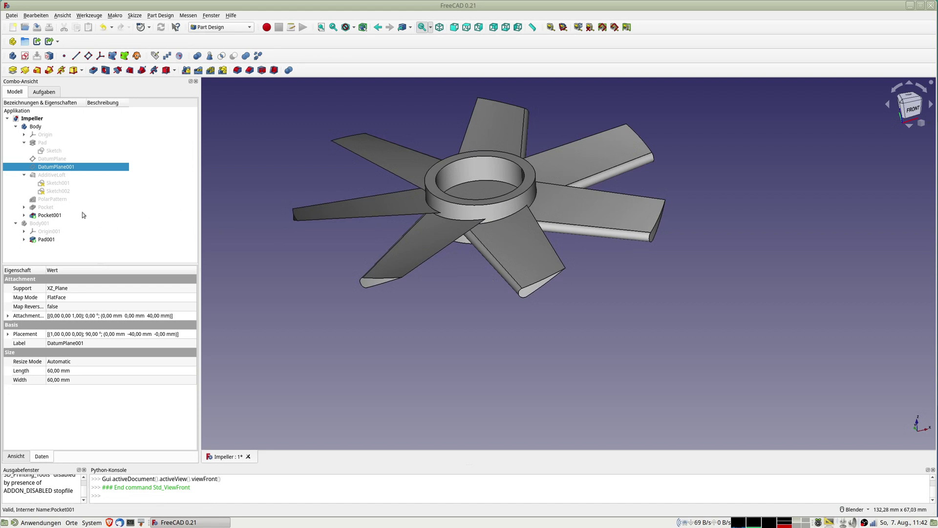
Step: Change the PolarPattern occurrences (Vorkommen) from seven to 5 blades
click(50, 201)
double_click(51, 201)
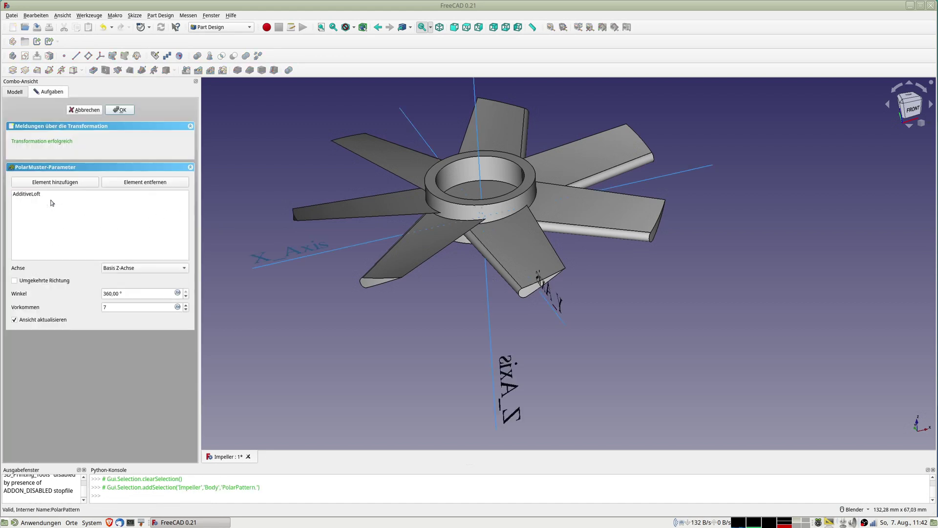
double_click(124, 309)
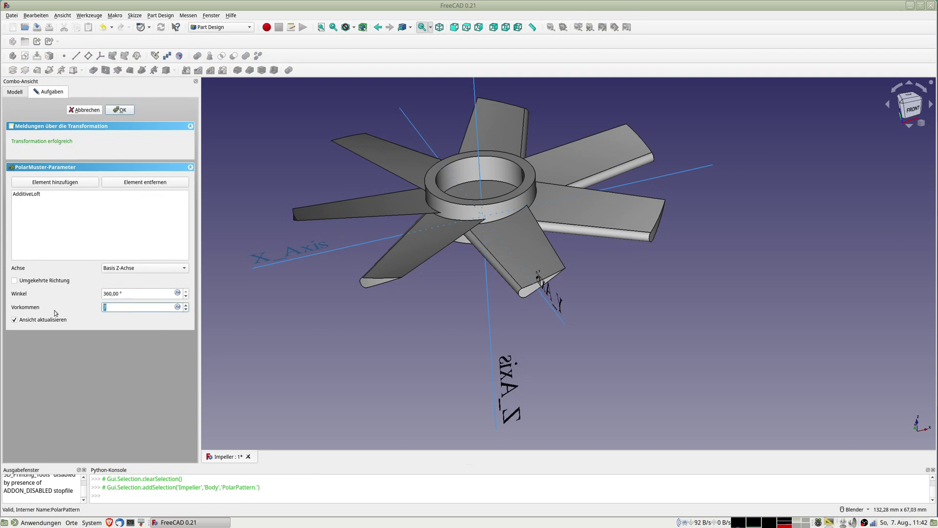
text(5)
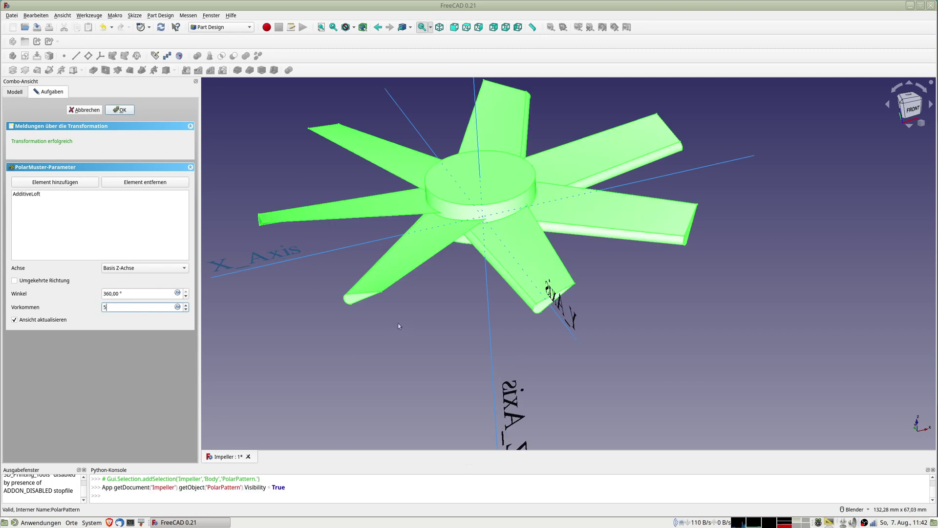
key(Return)
Step: Make Pocket and Pocket001 visible so the hub shows as a hollow ring
mouse_move(412, 266)
middle_down()
mouse_move(444, 278)
mouse_move(476, 185)
mouse_move(442, 274)
middle_up()
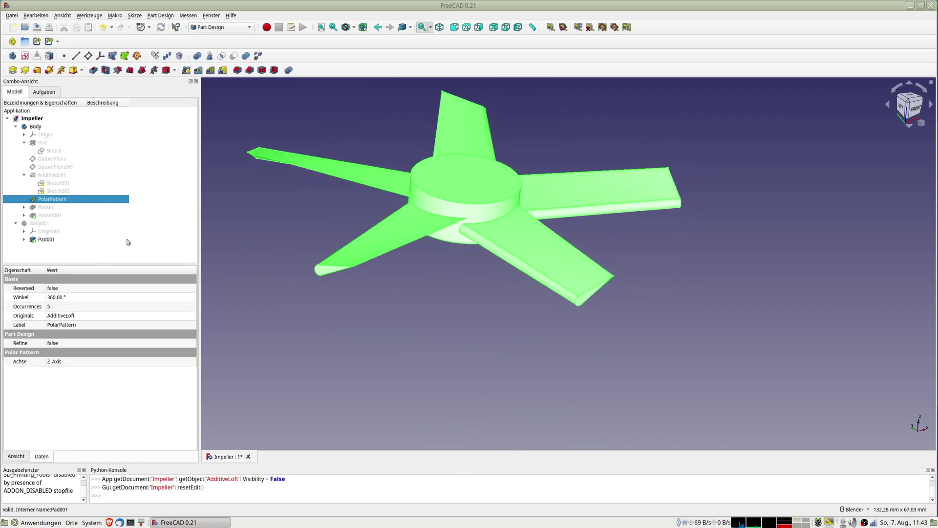
click(49, 207)
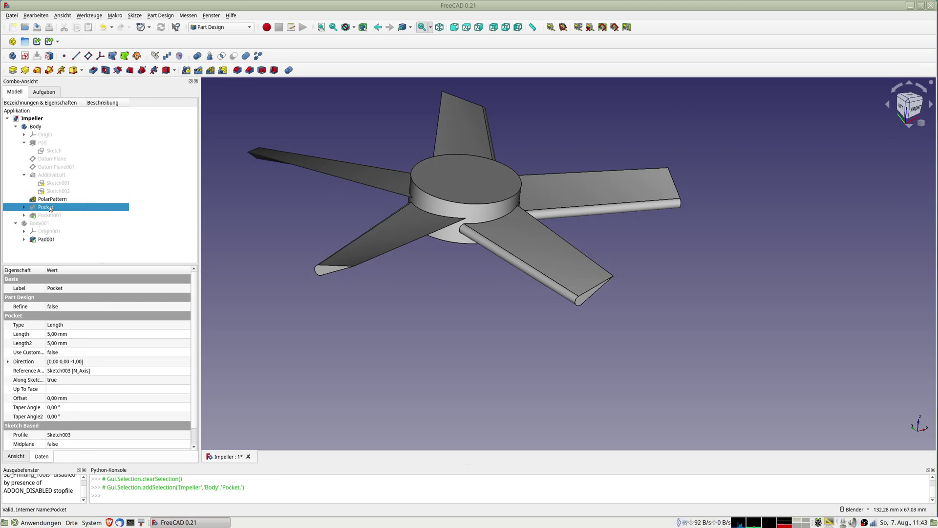
key(space)
click(53, 215)
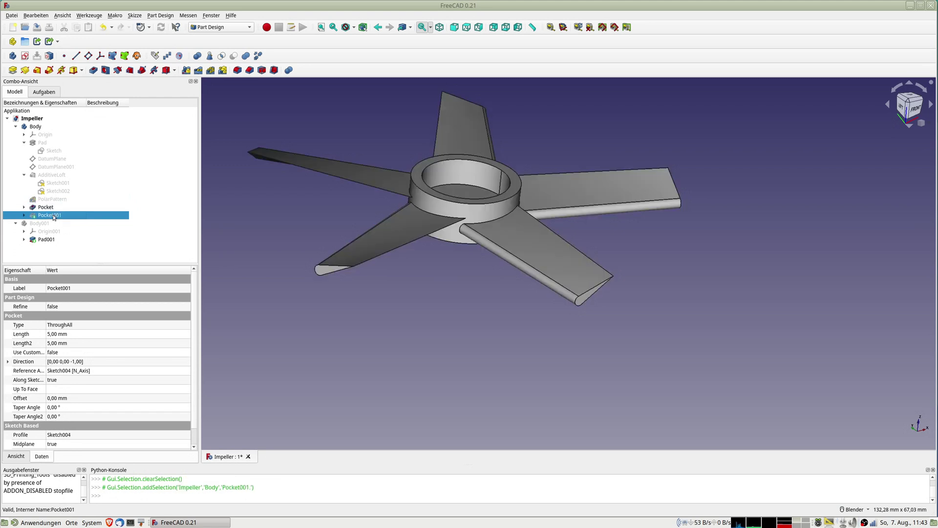
key(space)
mouse_move(420, 239)
middle_down()
mouse_move(462, 230)
mouse_move(454, 243)
mouse_move(398, 220)
middle_up()
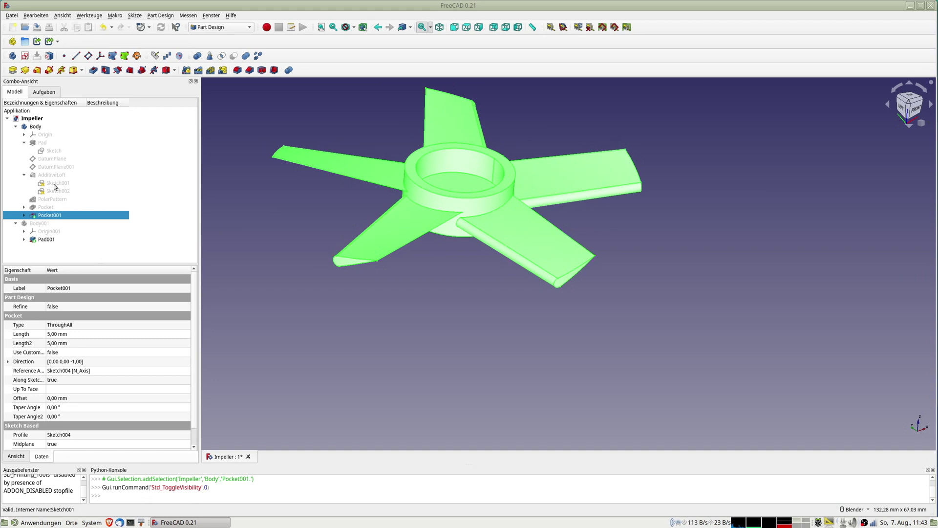
Step: Open Sketch001 and change the blade's 10° angle constraint to 20°
double_click(54, 187)
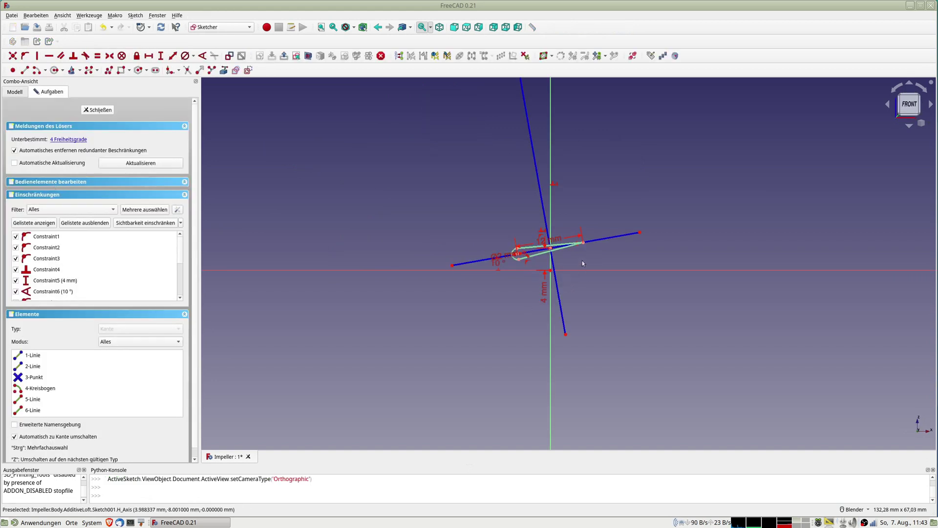
scroll(577, 258, up, 2)
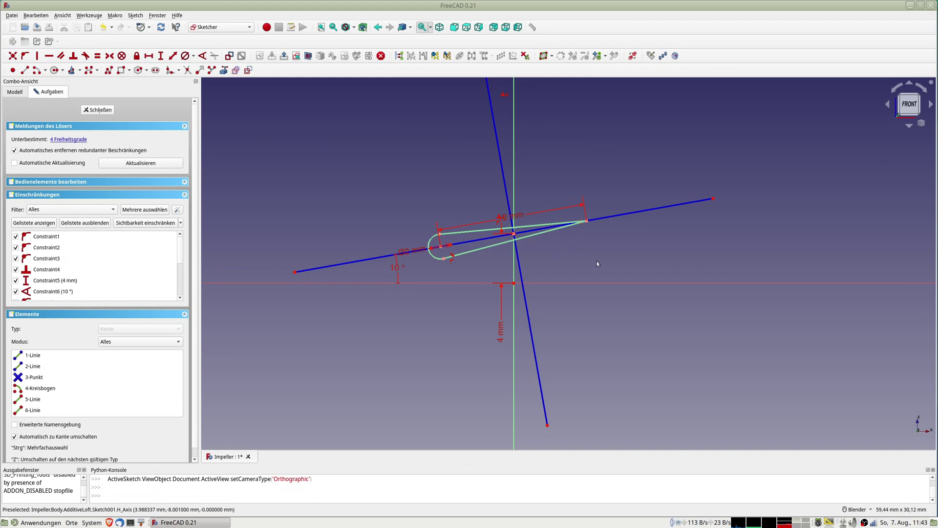
double_click(399, 269)
text(20)
key(Return)
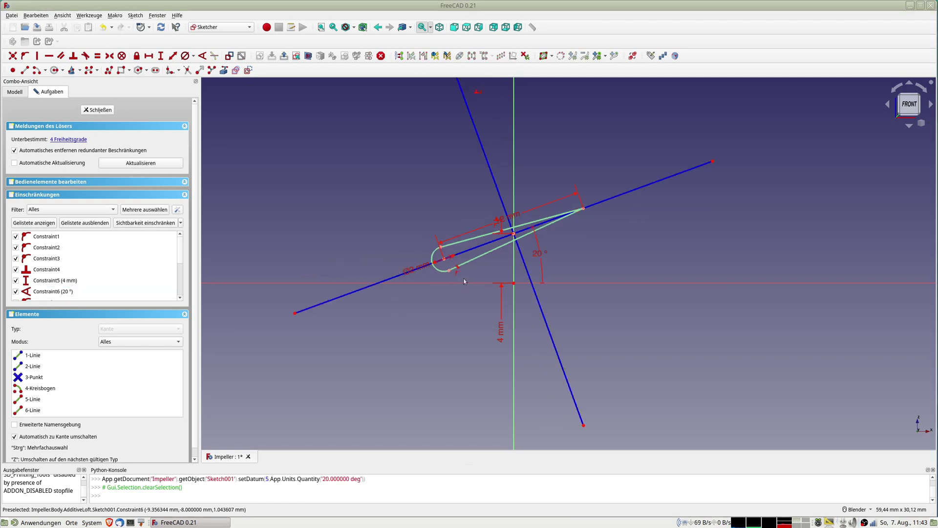
drag(445, 260, 446, 258)
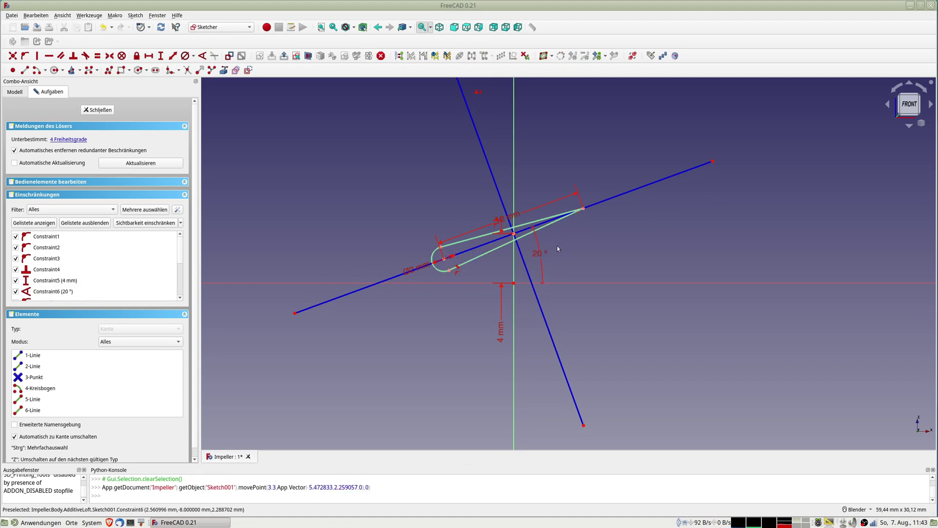
Step: Reduce the 4 mm vertical offset dimension to 3 mm, then to 2,8 mm
double_click(501, 331)
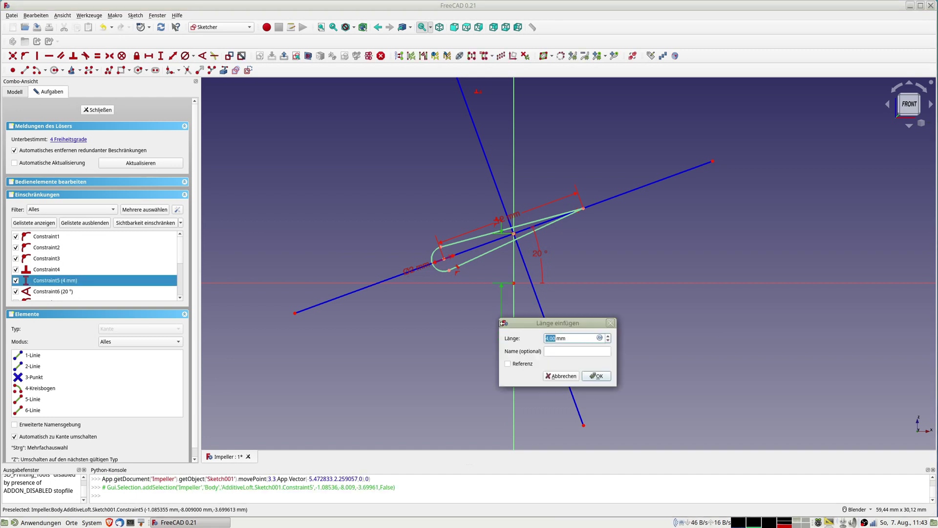
text(3)
key(Return)
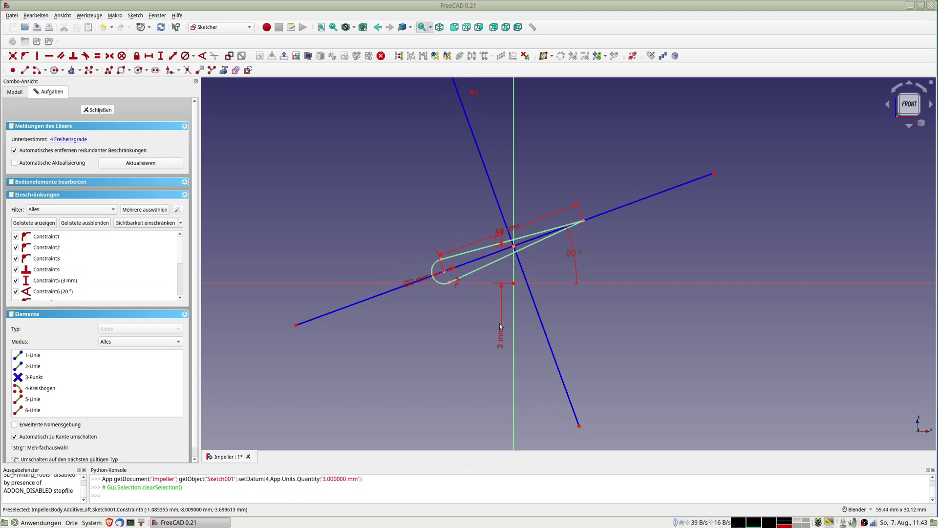
scroll(442, 282, up, 5)
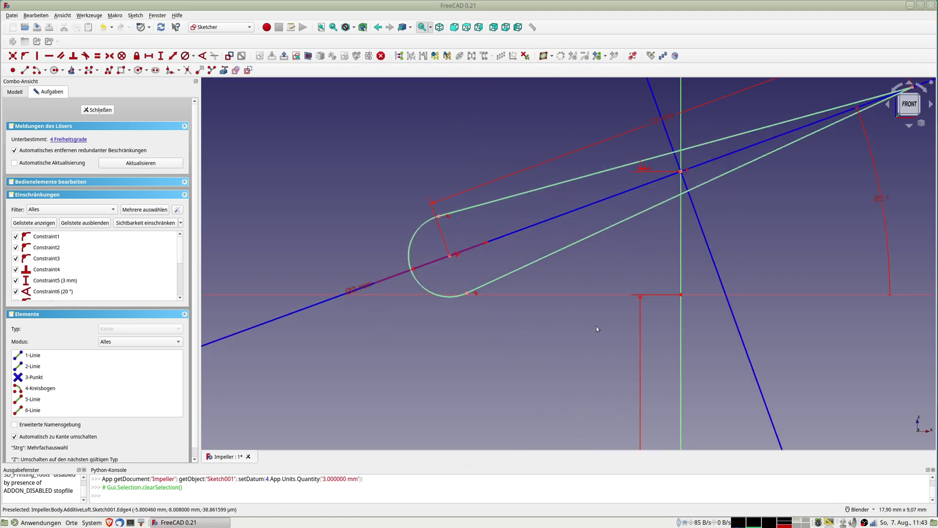
scroll(596, 327, down, 2)
scroll(584, 317, down, 2)
double_click(609, 397)
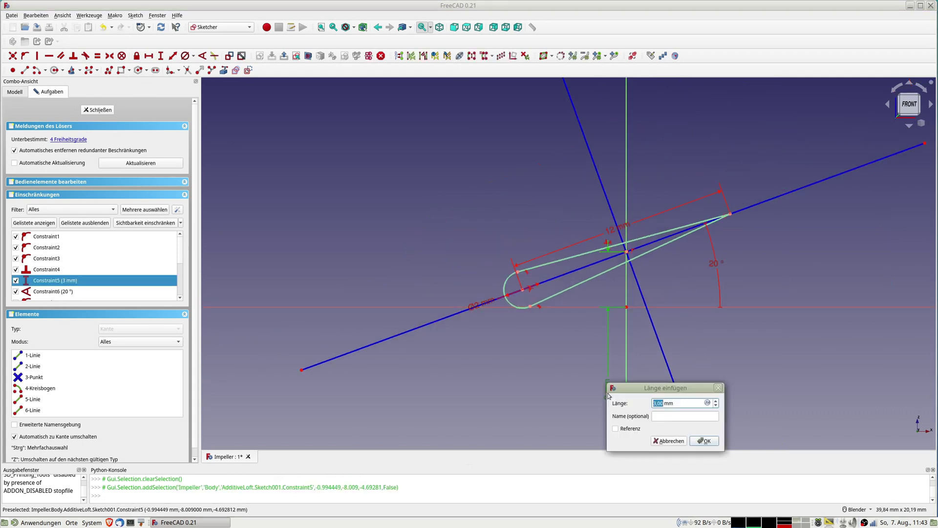
text(2,)
text(8)
key(Return)
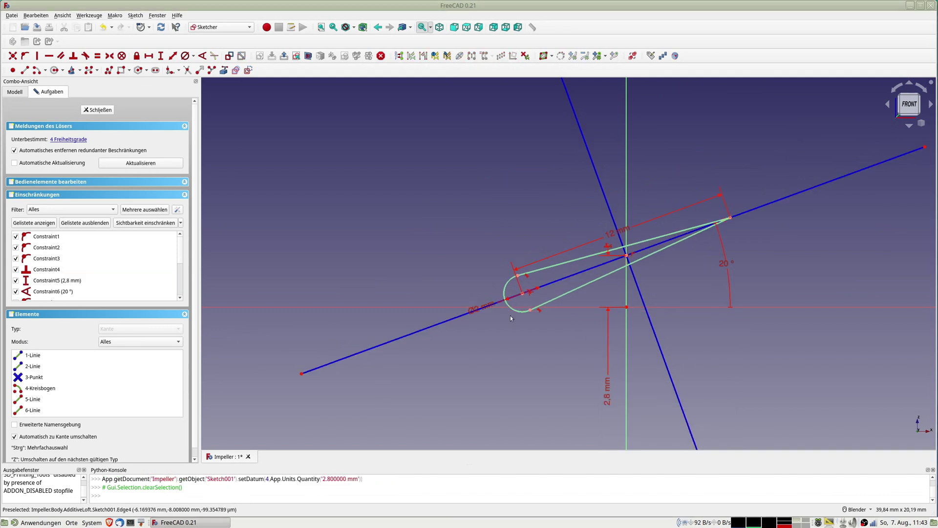
scroll(558, 328, up, 4)
scroll(558, 327, up, 2)
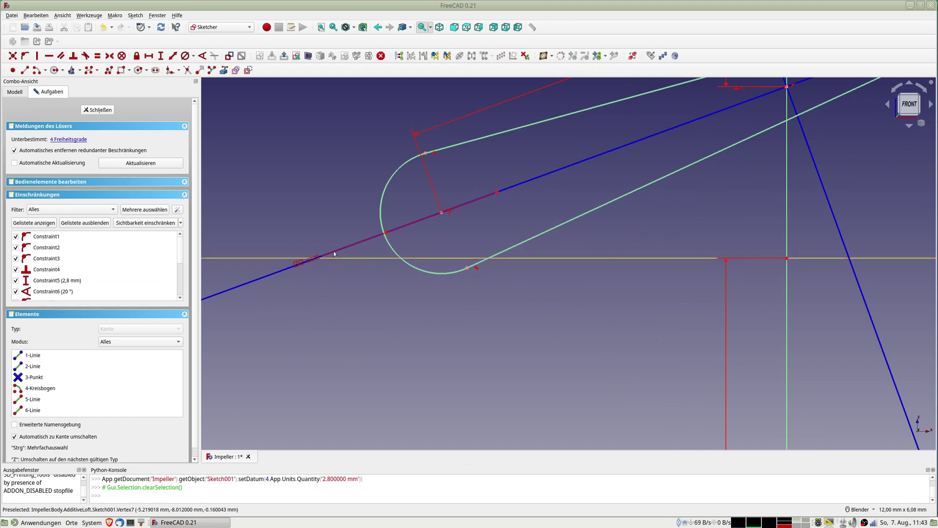
Step: Draw a horizontal line along the axis and trim the arc and line stubs below it
click(24, 70)
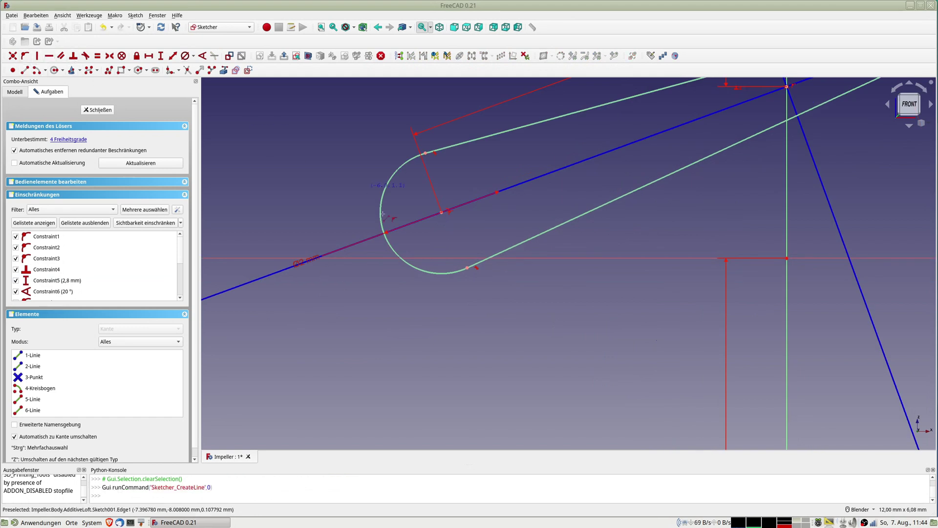
click(389, 258)
click(509, 258)
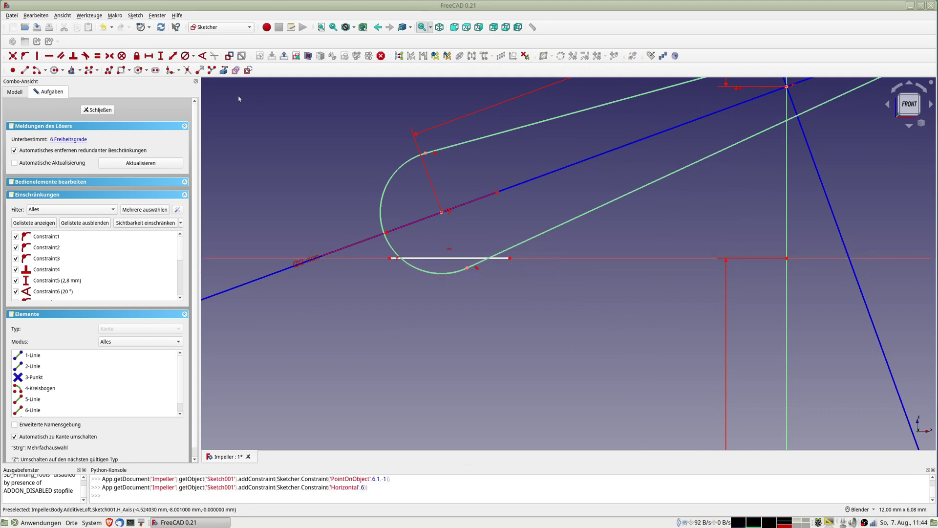
click(188, 70)
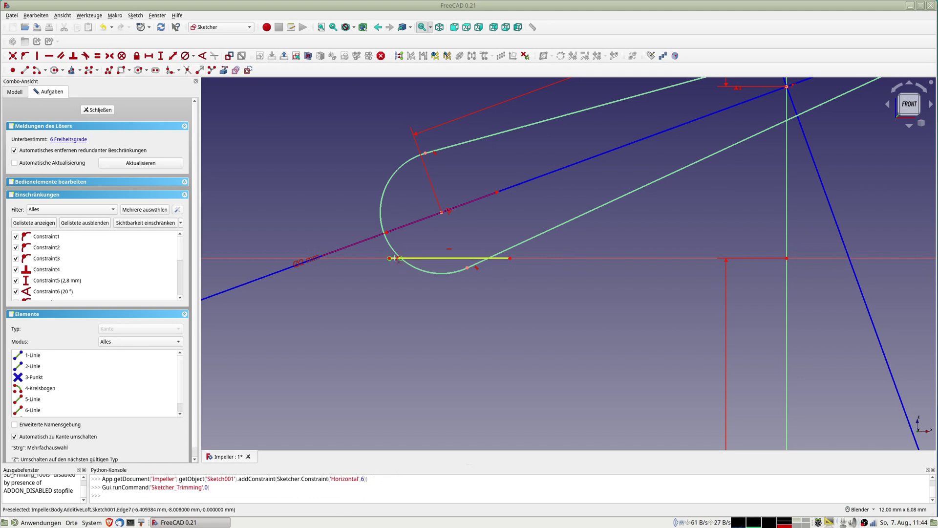
click(405, 264)
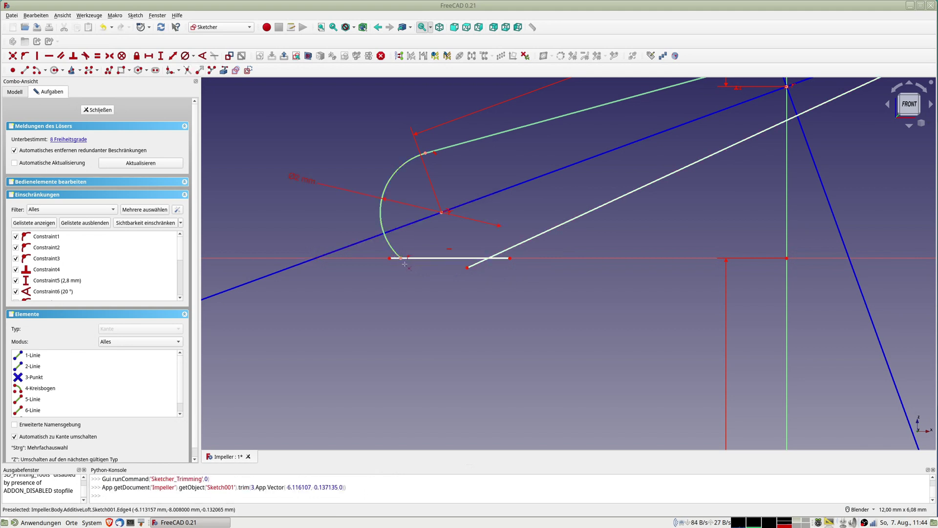
click(393, 259)
click(504, 259)
click(480, 268)
scroll(493, 288, down, 5)
scroll(494, 288, up, 3)
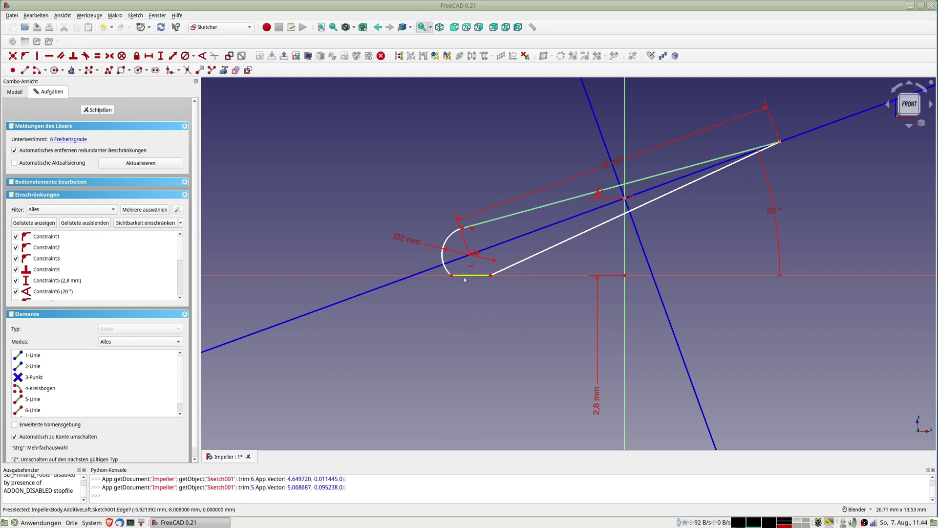
Step: Constrain the profile's flat bottom line to 1.43 mm and place the dimension below
click(467, 277)
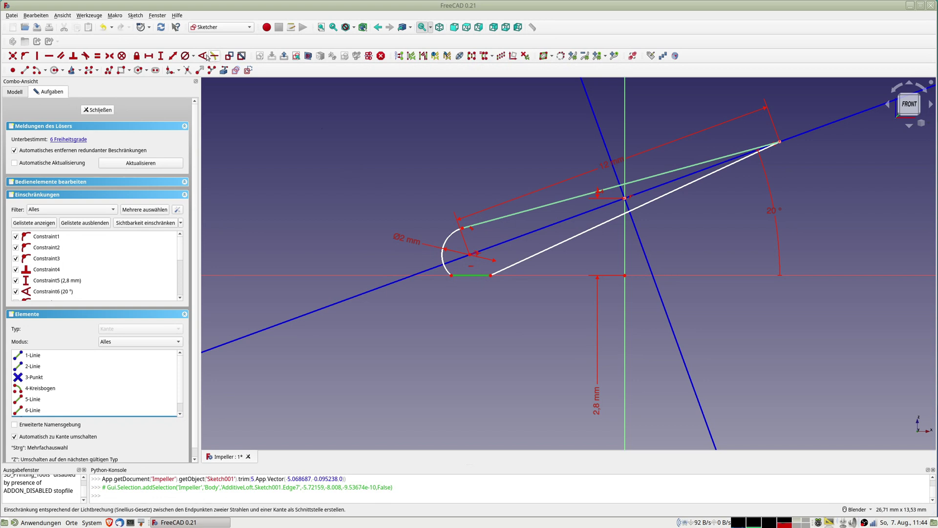
click(173, 56)
click(266, 104)
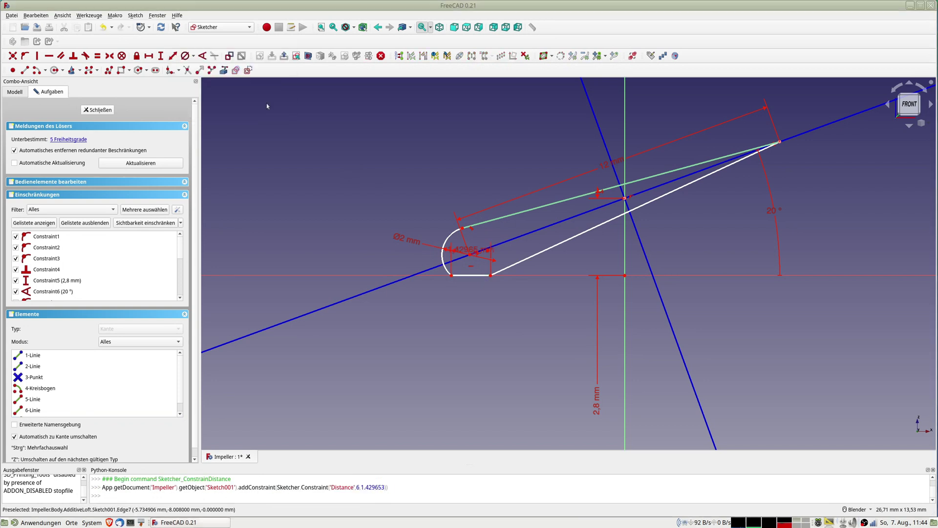
drag(471, 252, 471, 326)
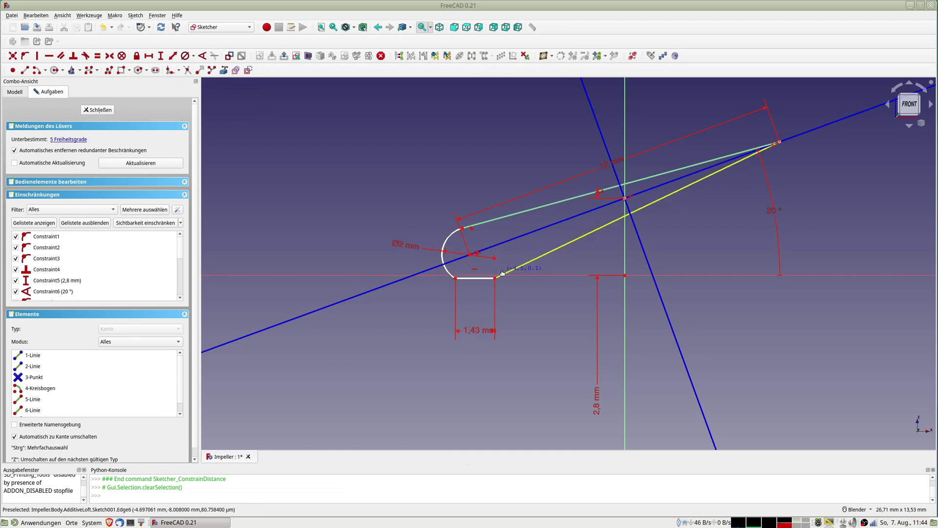
Step: Put the bottom line's endpoint on the horizontal axis and close Sketch001
drag(495, 275, 496, 279)
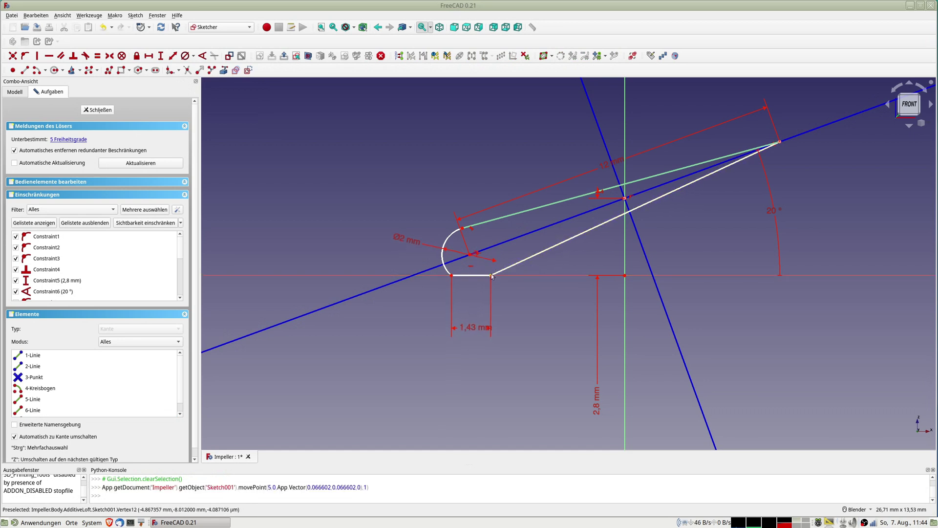
click(491, 275)
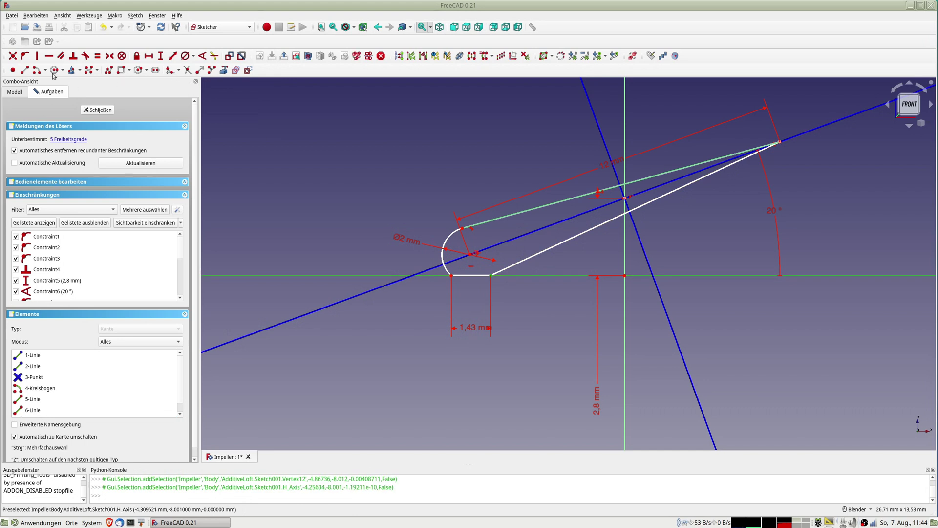
click(25, 55)
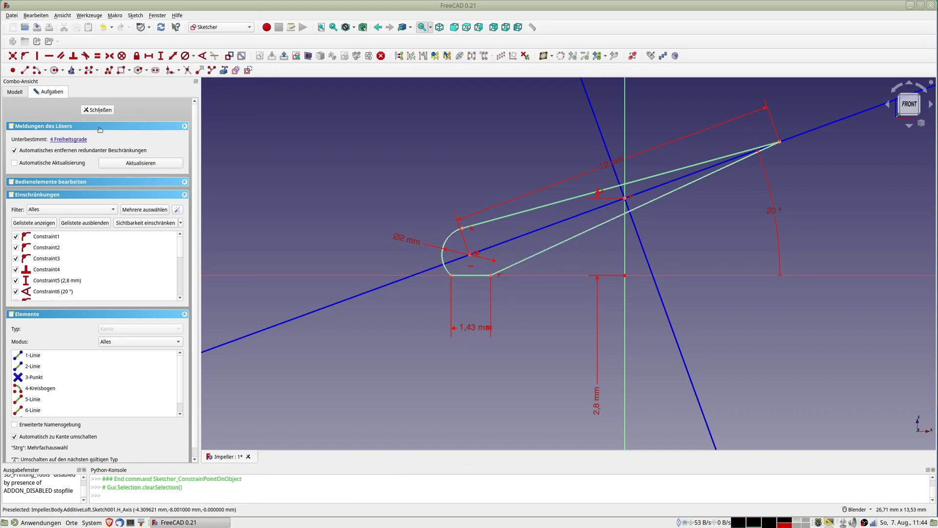
click(97, 110)
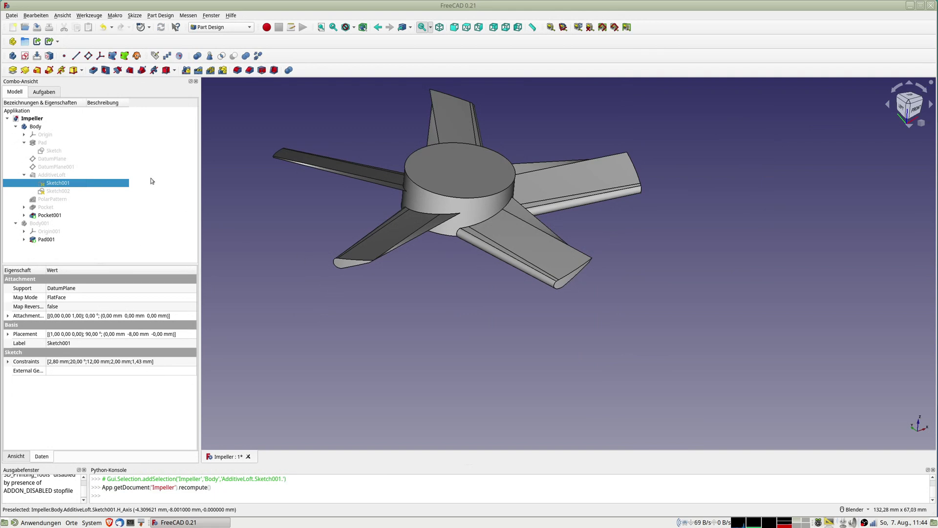
Step: Open Sketch002 and change its 4 mm distance constraint to 2,8 mm
double_click(57, 191)
scroll(562, 288, up, 4)
scroll(542, 294, down, 2)
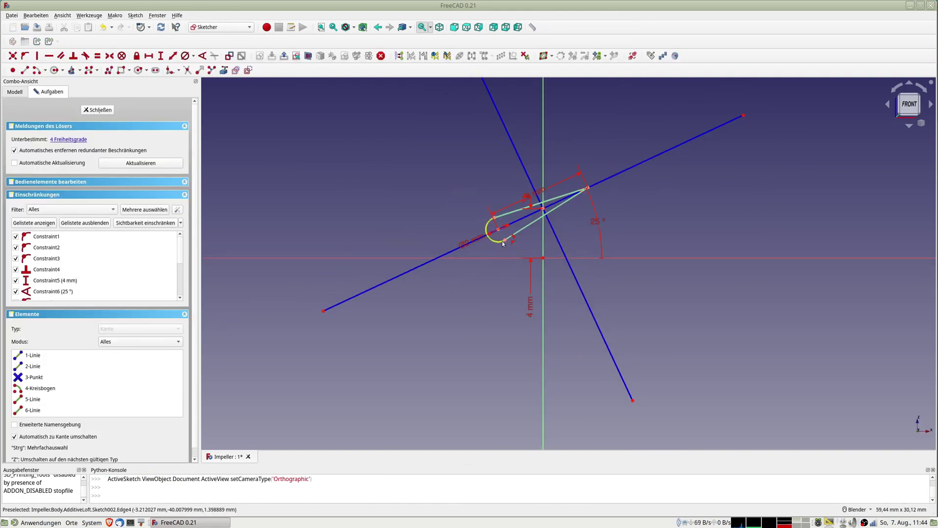
double_click(533, 310)
text(2,8)
key(Return)
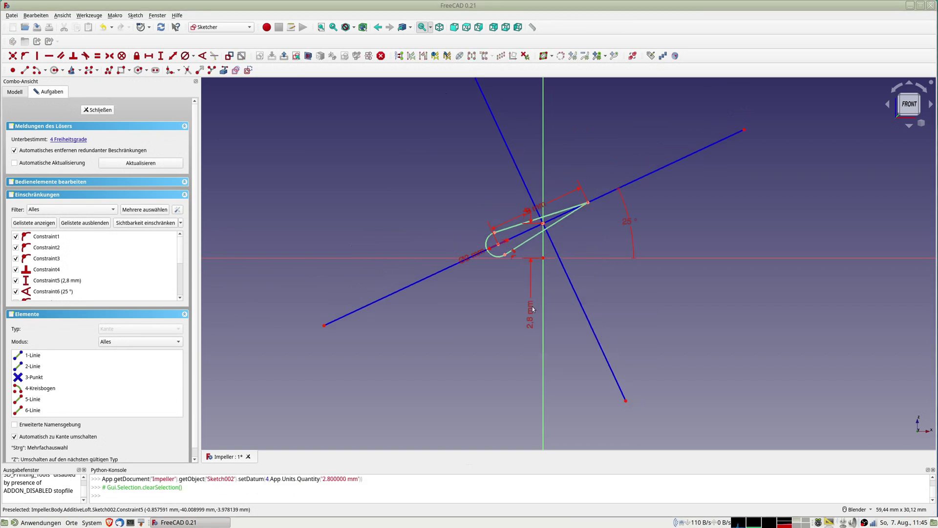
Step: Change the 25° blade angle constraint to 35°
double_click(630, 225)
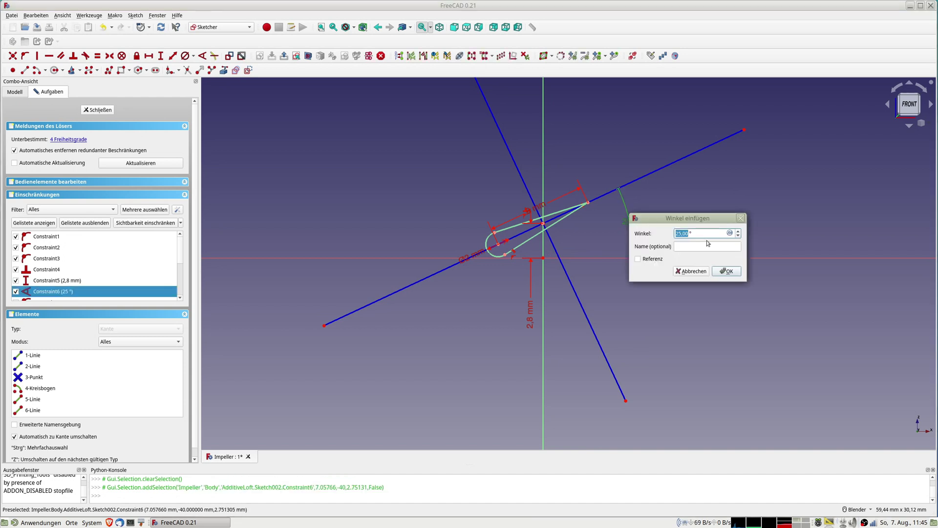
text(35)
key(Return)
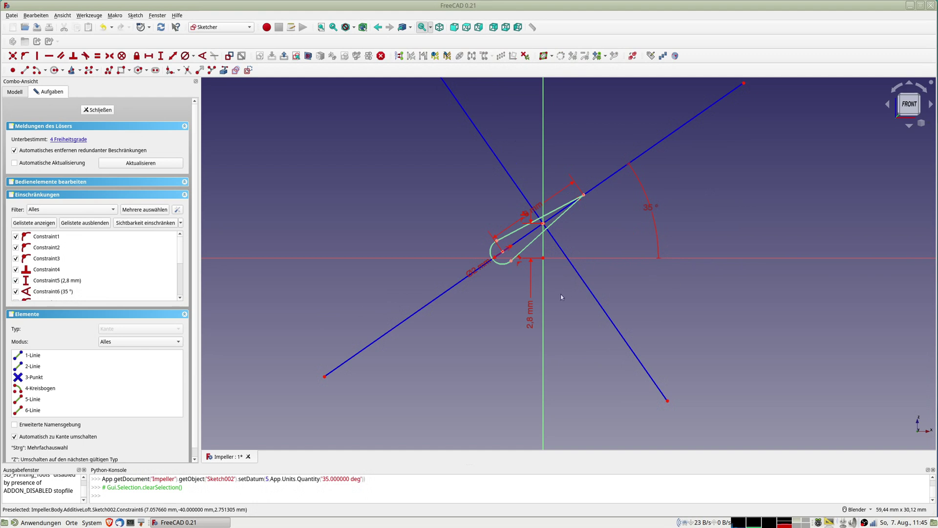
scroll(537, 310, up, 2)
scroll(536, 311, up, 2)
scroll(537, 310, down, 2)
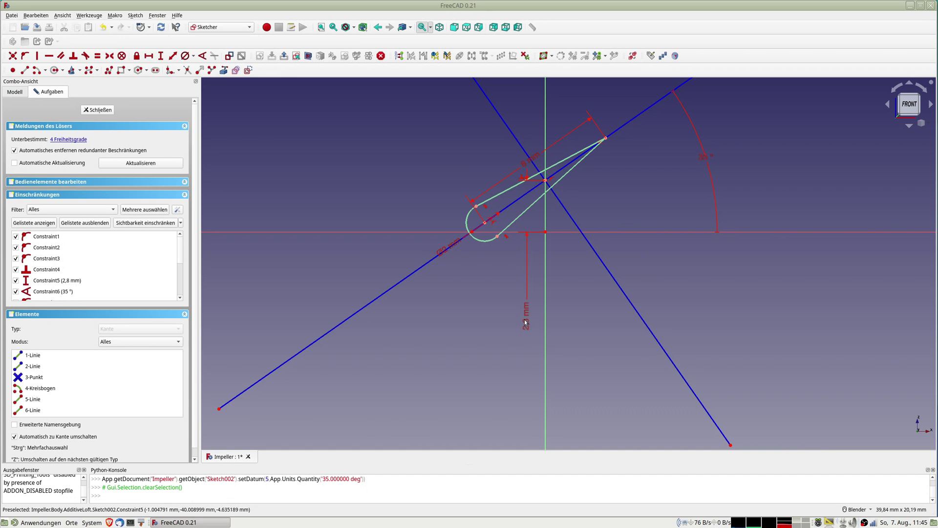
Step: Adjust the offset distance through 2,5 and 3 mm to 3,2 mm
click(528, 323)
double_click(528, 323)
text(2mm)
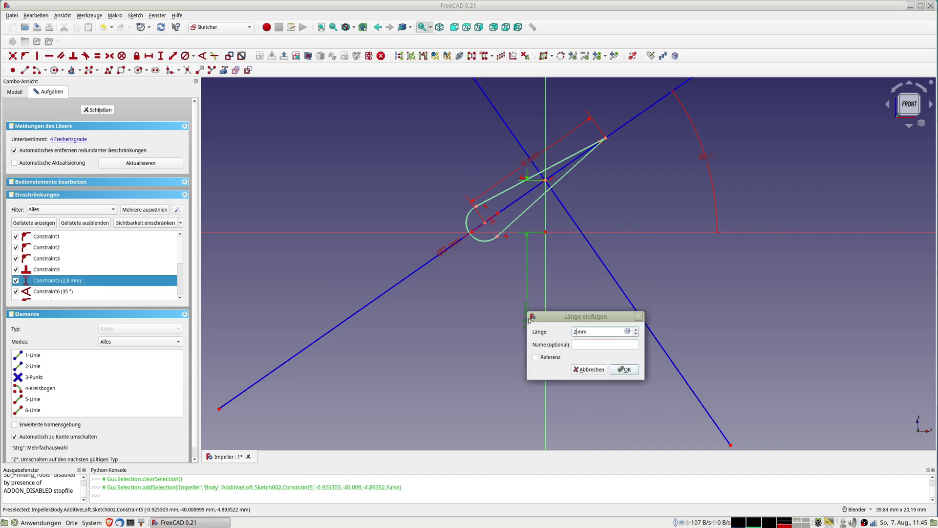
text(5)
key(Return)
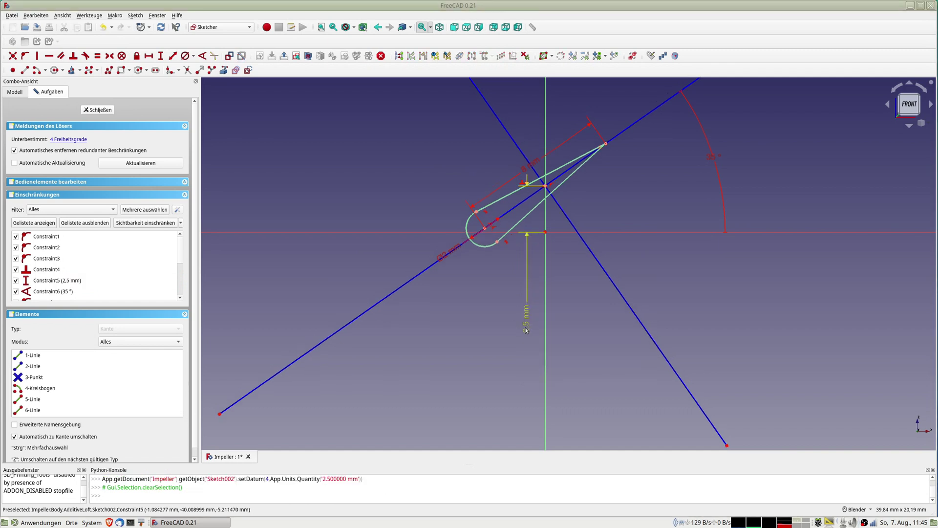
double_click(527, 323)
text(3mm)
key(Return)
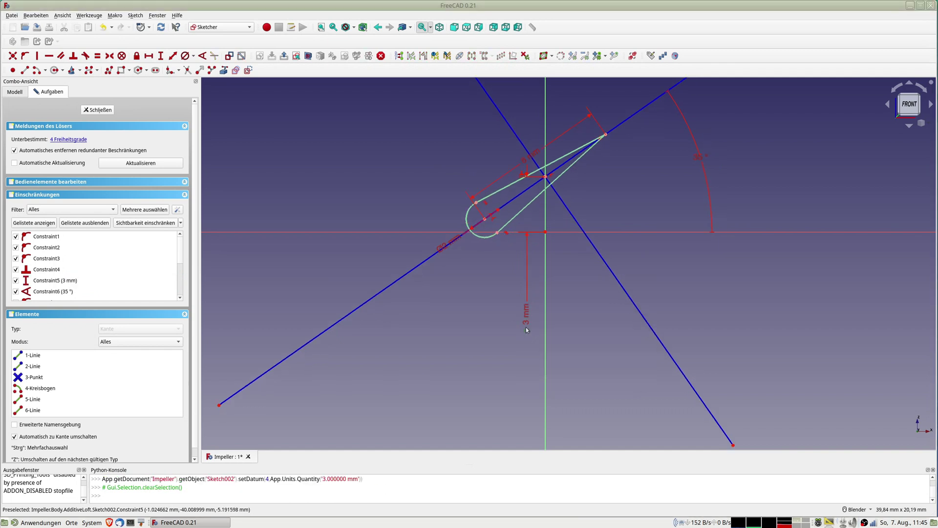
double_click(526, 323)
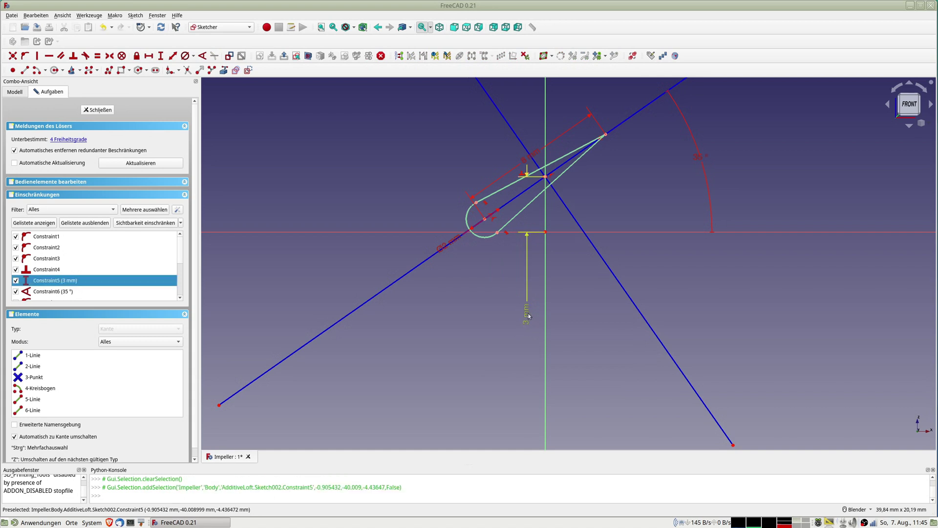
text(3,2)
key(Return)
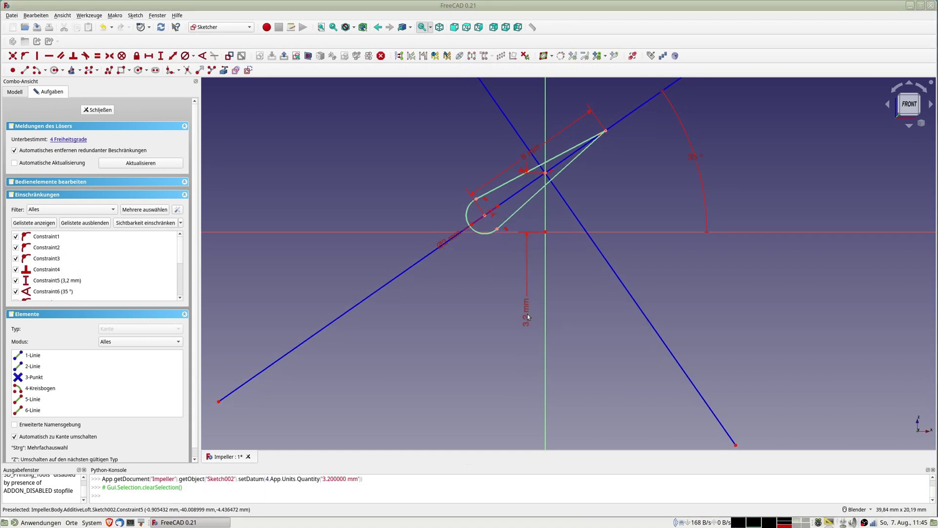
Step: Try a 3,1 mm offset, then settle the distance at 3 mm
scroll(505, 276, up, 4)
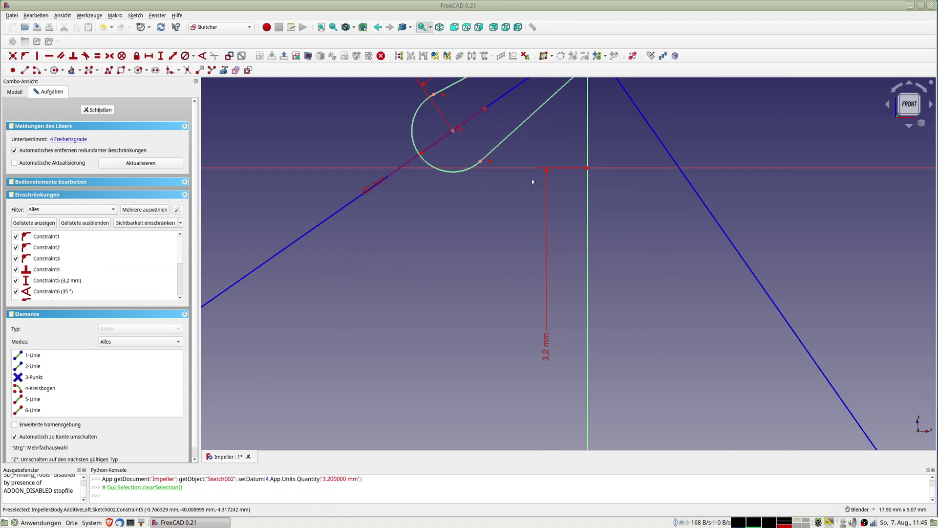
double_click(547, 347)
text(3,1)
key(Return)
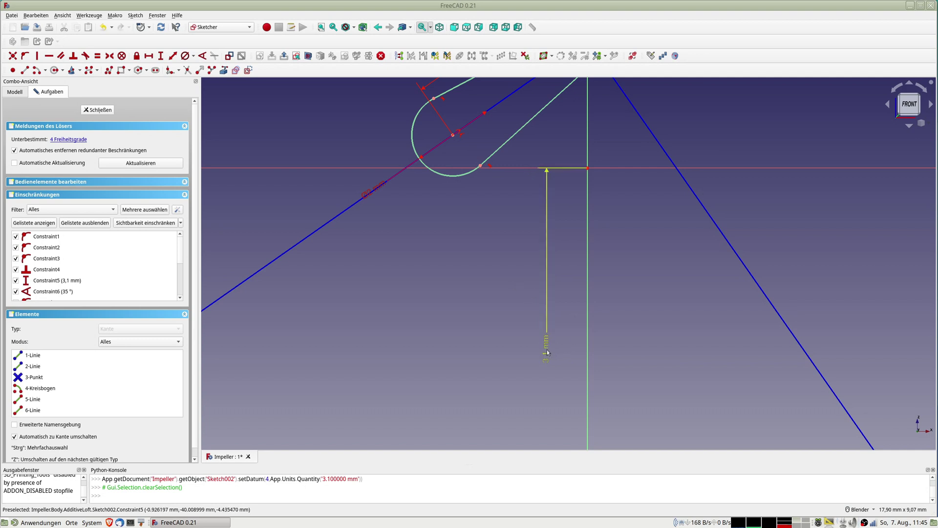
double_click(547, 350)
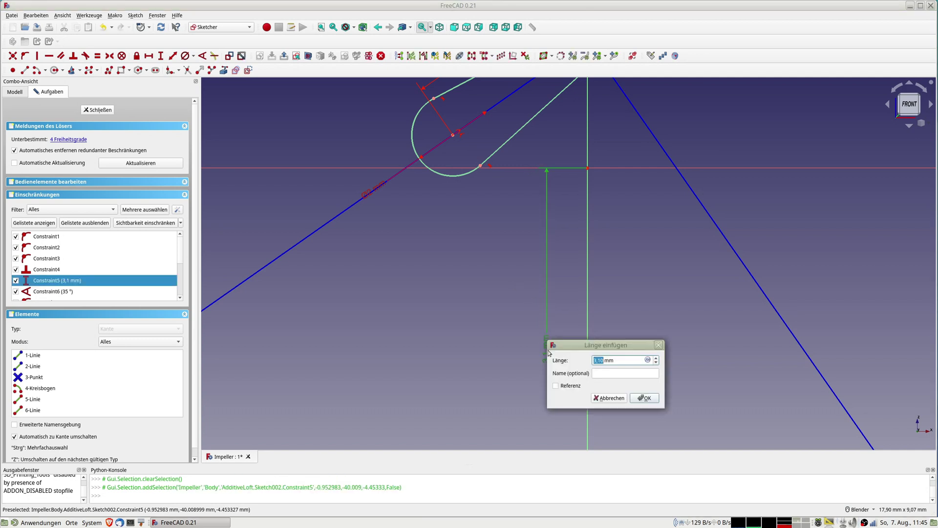
text(3)
key(Return)
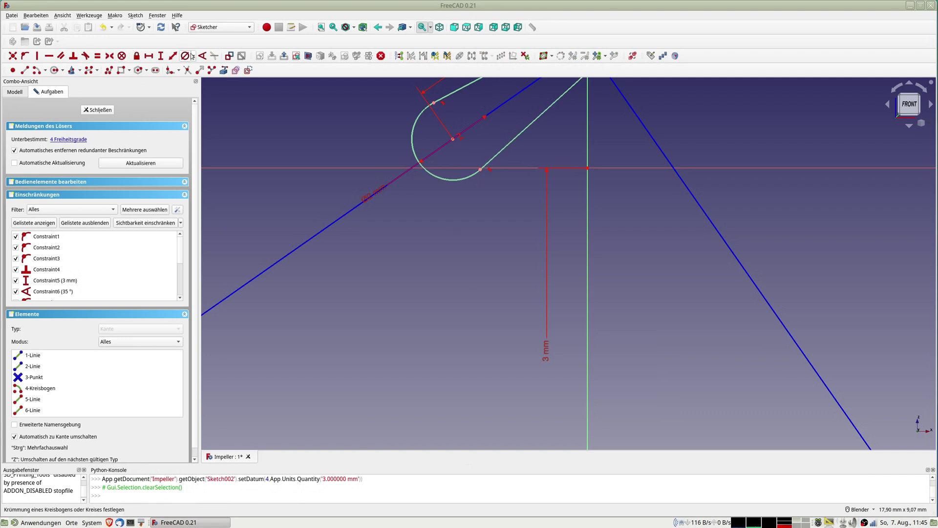
Step: Draw a horizontal line across the bottom of the second blade profile
click(24, 70)
click(400, 167)
click(517, 168)
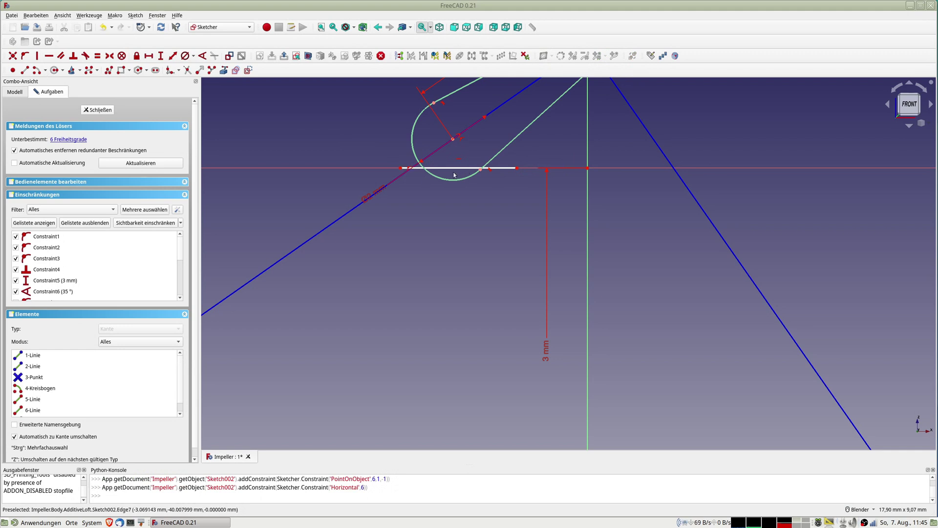
scroll(425, 179, up, 4)
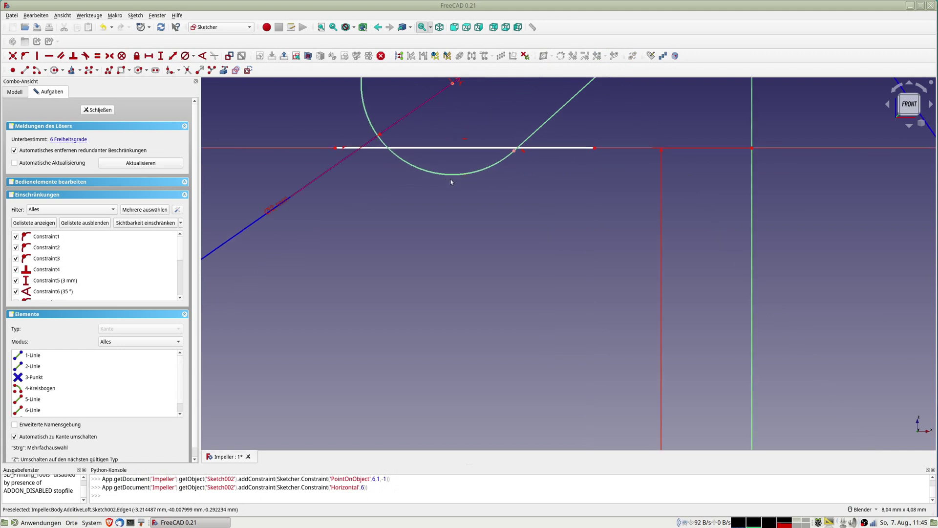
Step: Trim the arc and line stubs below the new line and delete the leftover edge
click(187, 70)
click(413, 164)
click(379, 148)
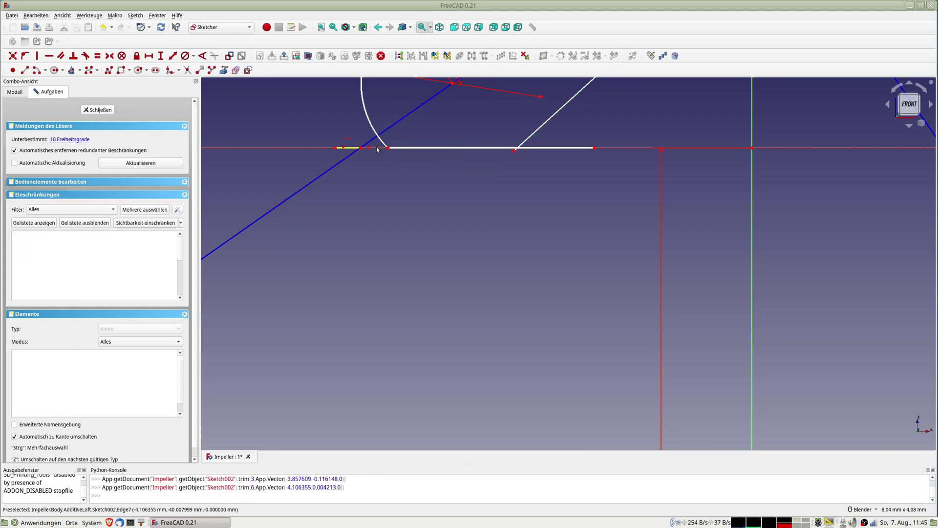
click(547, 149)
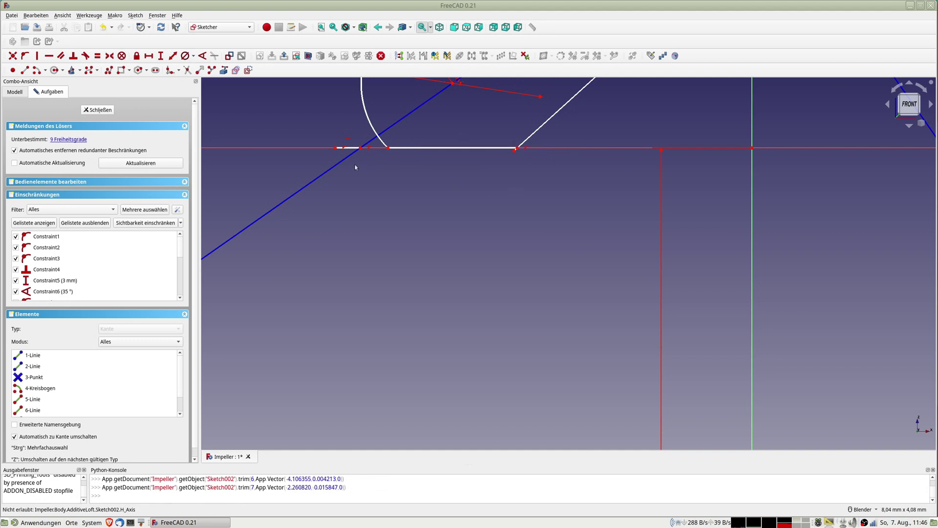
scroll(514, 149, up, 3)
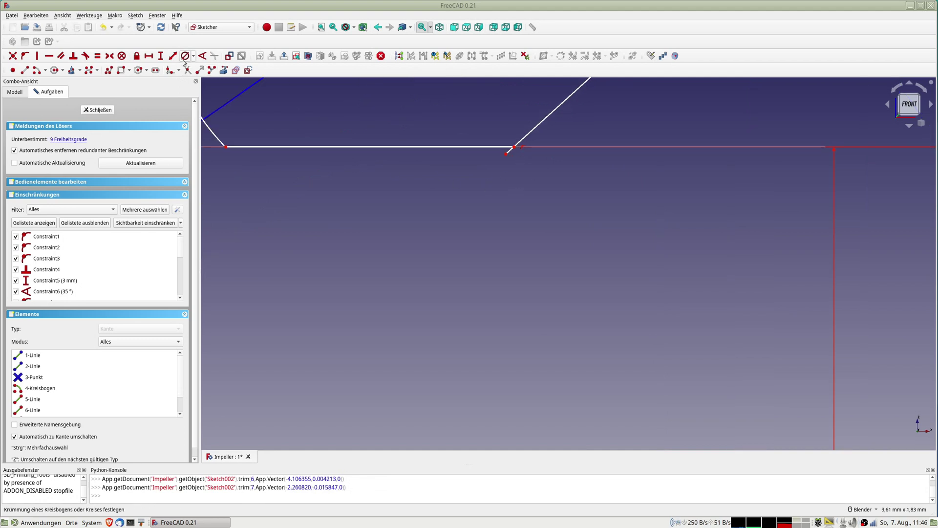
click(214, 55)
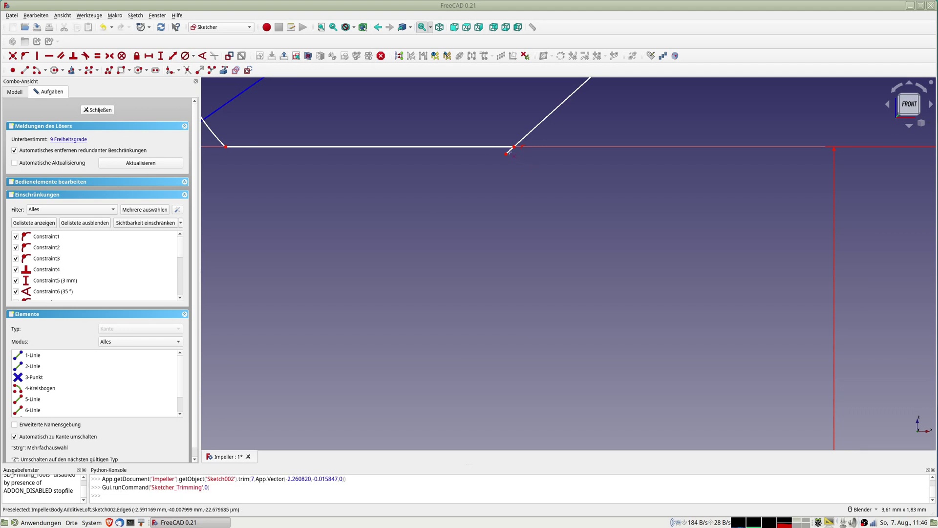
click(509, 152)
scroll(435, 190, down, 3)
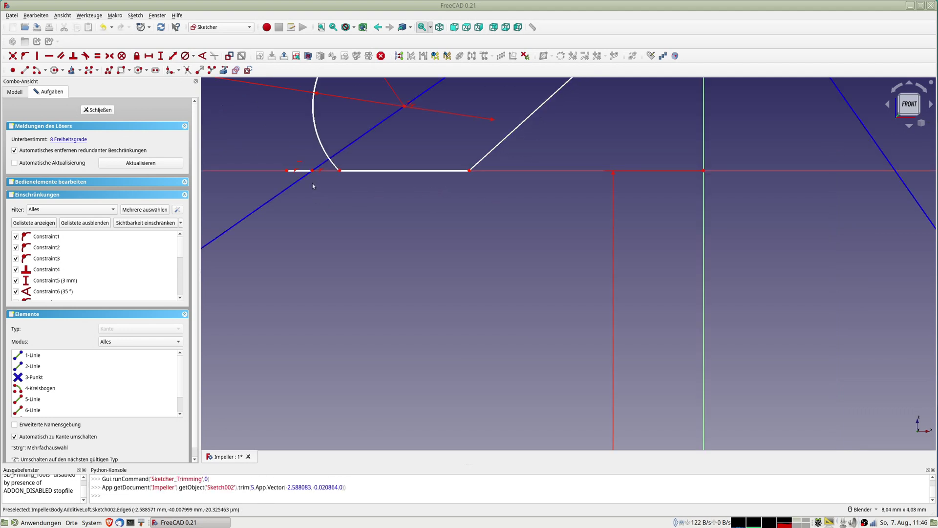
click(300, 172)
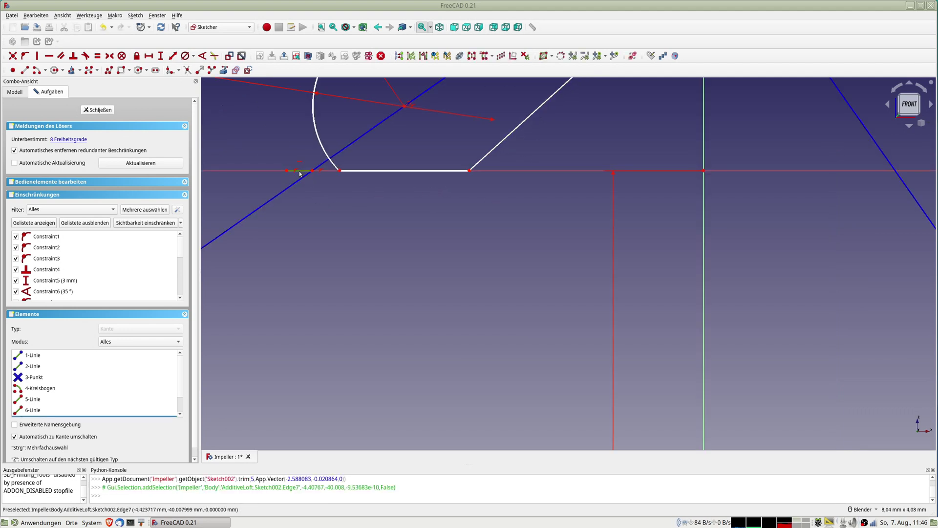
key(Delete)
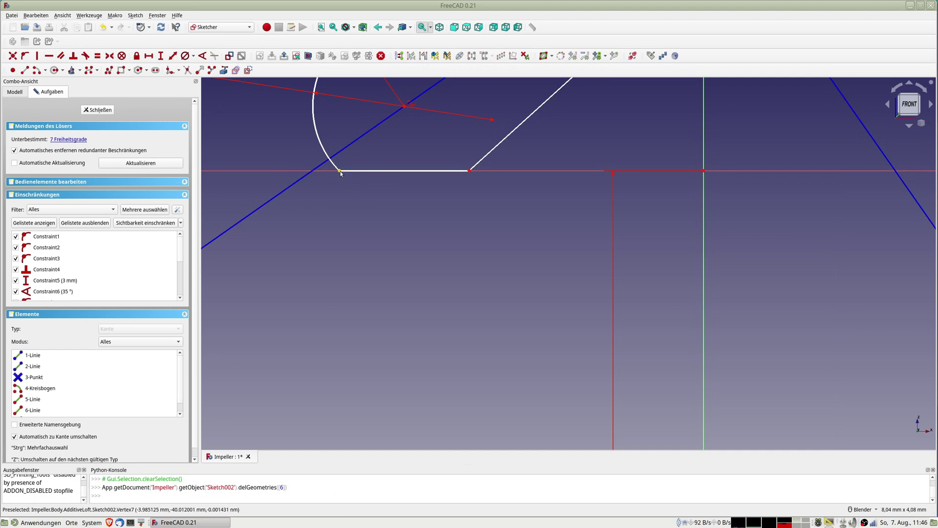
Step: Place the profile's left corner point onto the horizontal axis
click(341, 172)
click(294, 171)
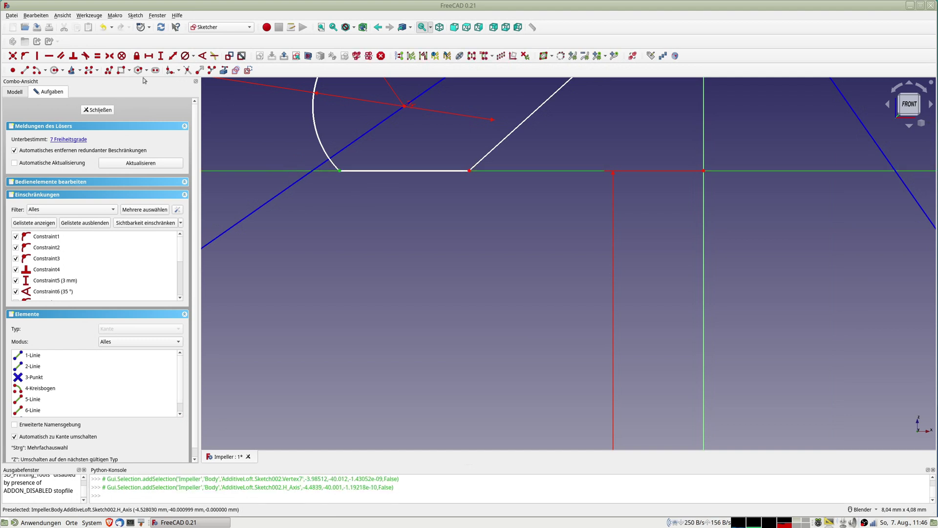
click(27, 57)
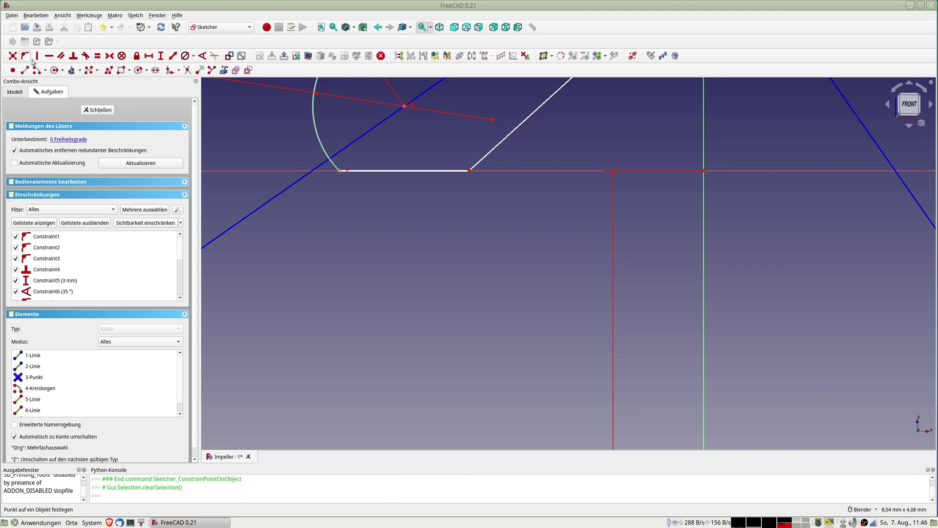
Step: Give the bottom line a 1.42 mm length and a horizontal constraint
click(410, 171)
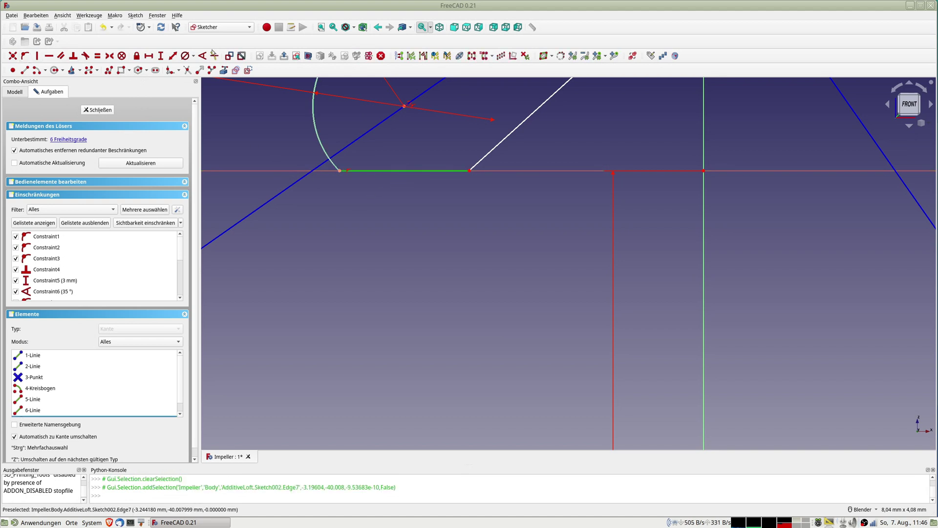
click(173, 57)
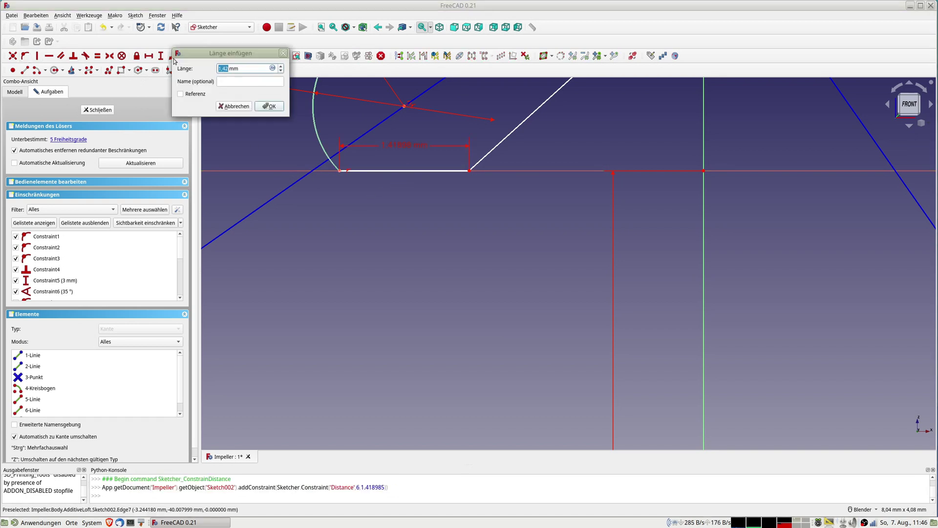
key(Return)
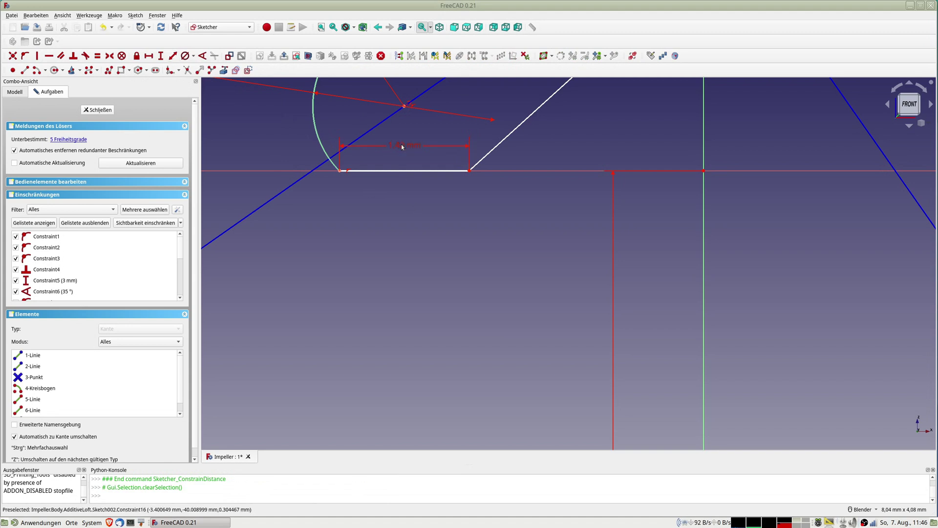
click(402, 164)
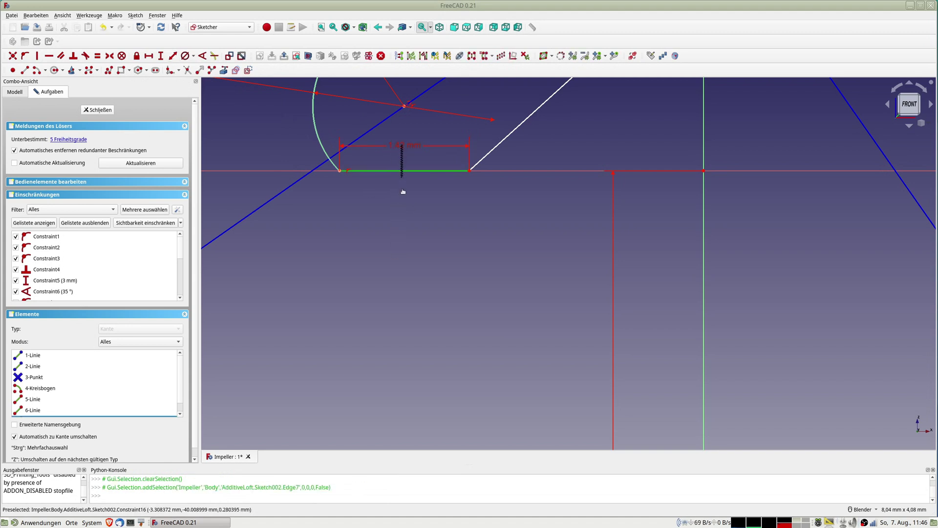
drag(396, 148, 394, 259)
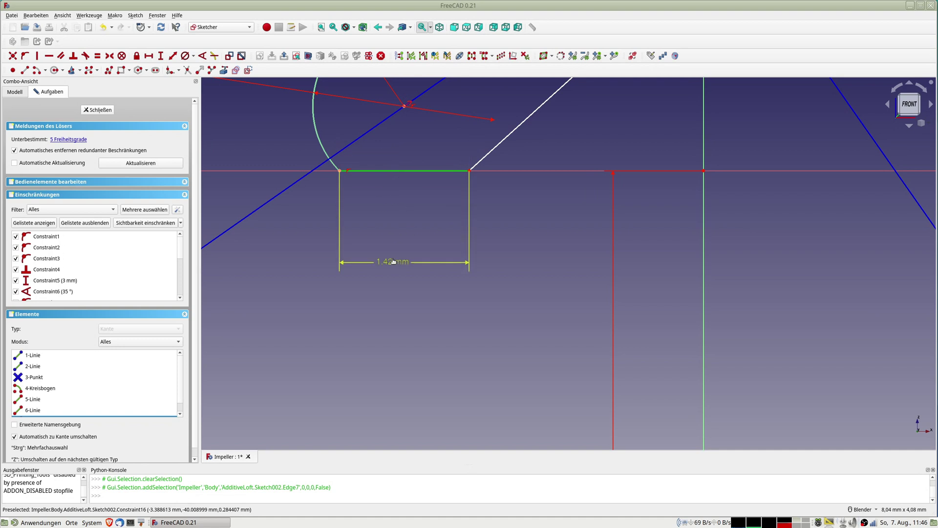
drag(470, 170, 470, 171)
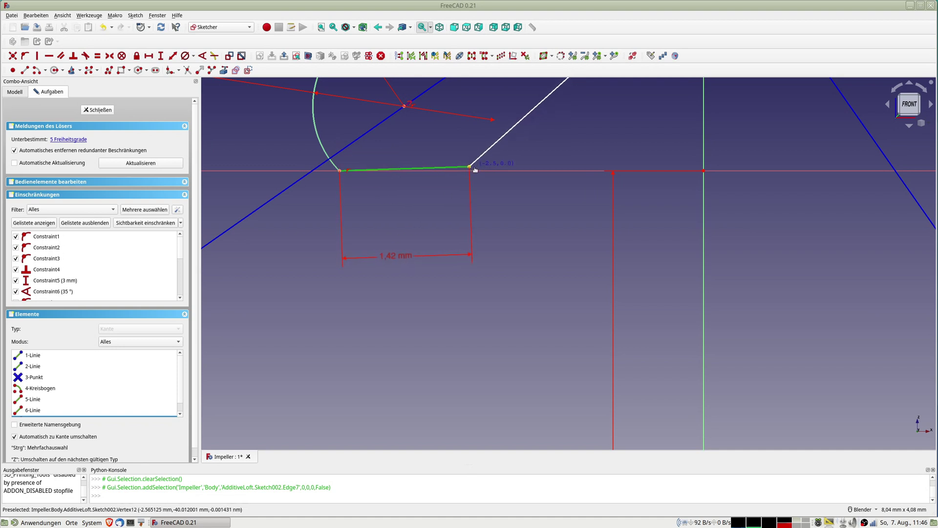
click(434, 171)
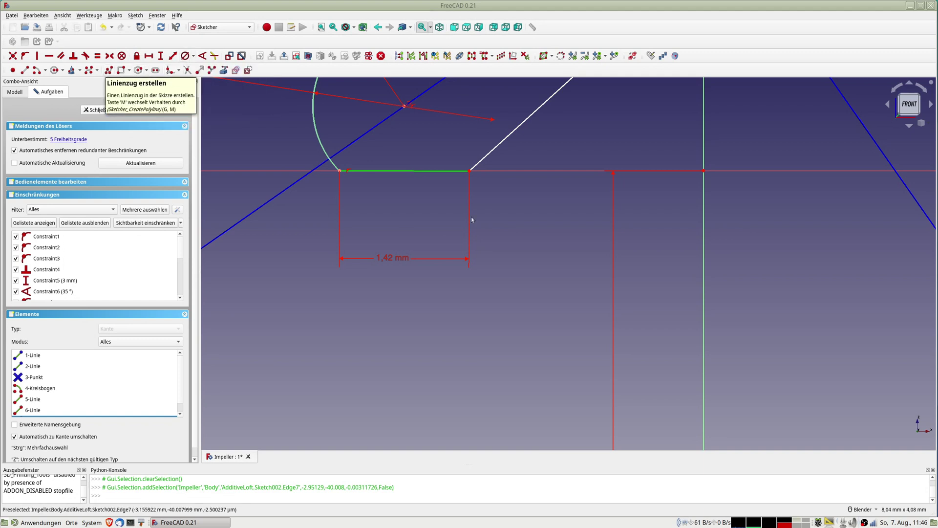
key(h)
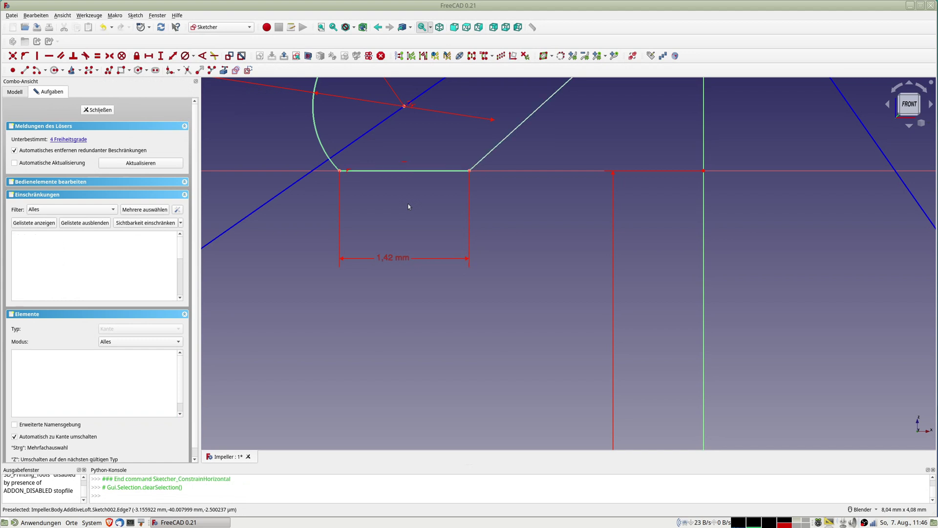
Step: Close Sketch002 and orbit the 3D view to inspect the recomputed impeller blades
scroll(409, 201, down, 5)
scroll(409, 201, down, 4)
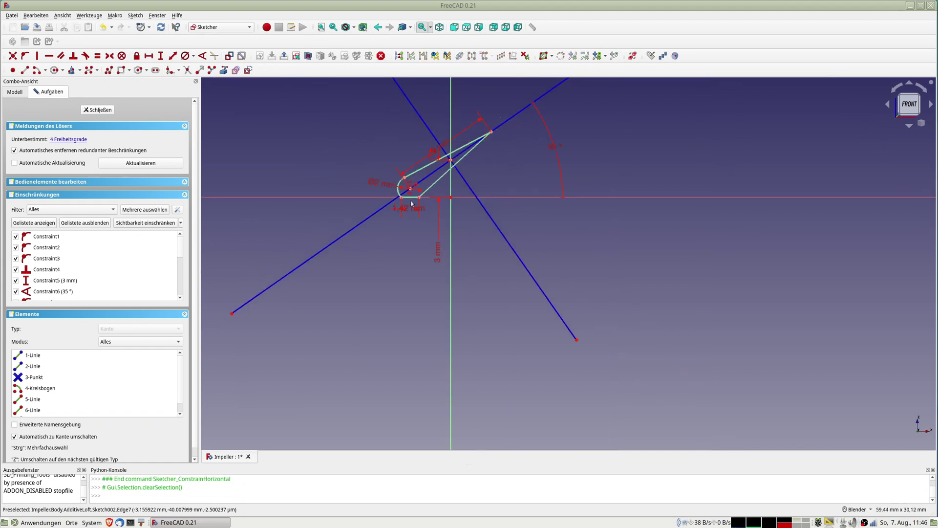
click(98, 110)
mouse_move(396, 230)
middle_down()
mouse_move(433, 201)
mouse_move(341, 200)
mouse_move(309, 238)
mouse_move(418, 276)
mouse_move(391, 274)
mouse_move(368, 287)
mouse_move(356, 272)
mouse_move(391, 210)
middle_up()
scroll(418, 277, up, 5)
scroll(337, 259, down, 5)
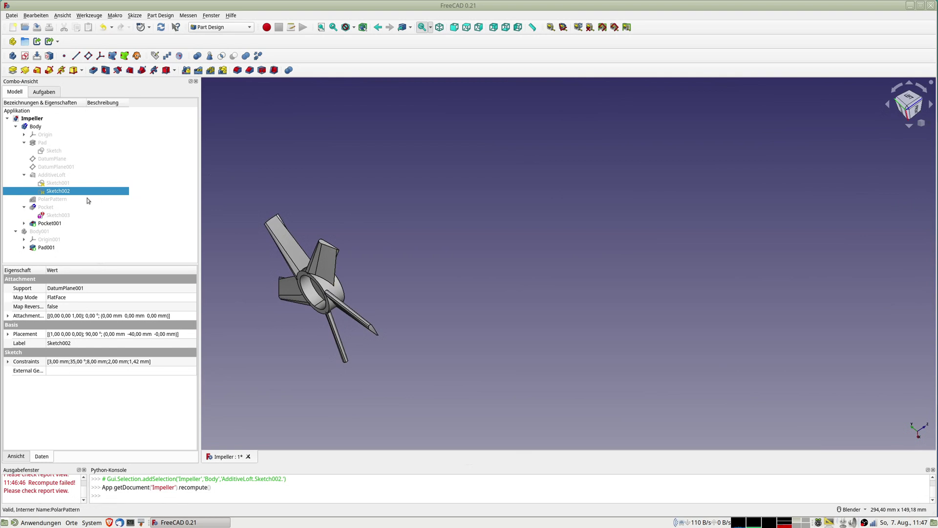
mouse_move(58, 215)
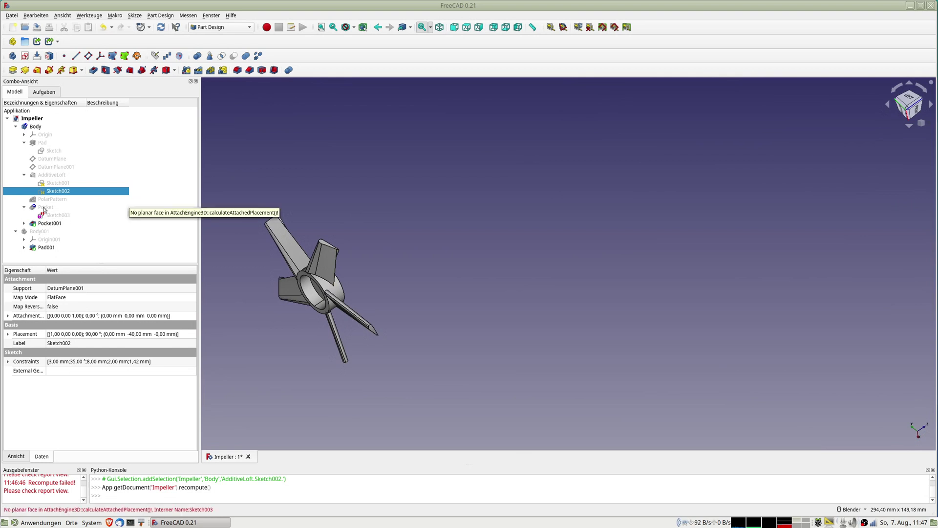
Step: Show the AdditiveLoft feature alone and orbit around the single lofted blade
click(44, 177)
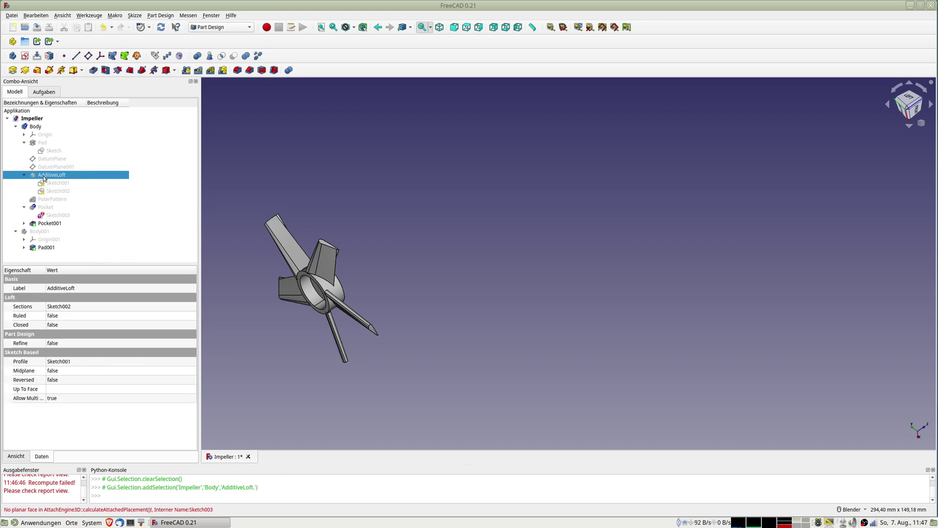
key(space)
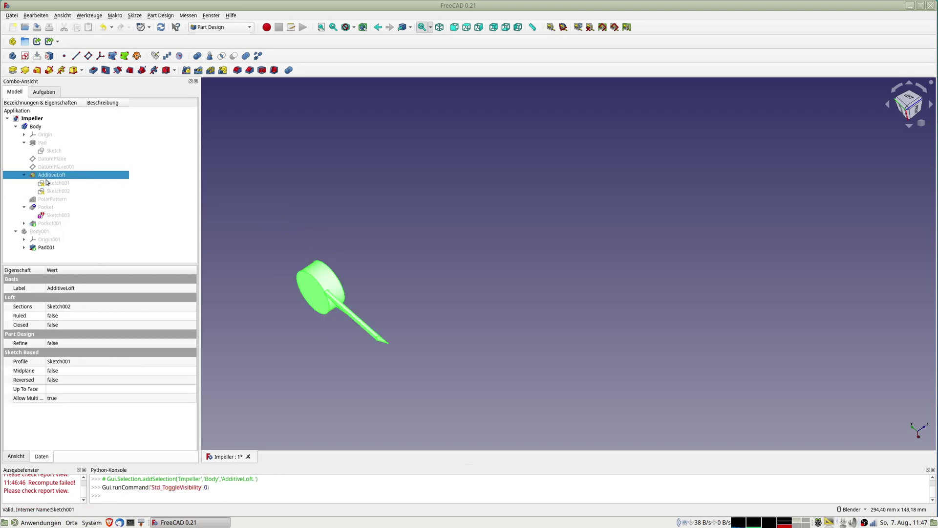
mouse_move(314, 283)
middle_down()
mouse_move(233, 382)
mouse_move(611, 316)
middle_up()
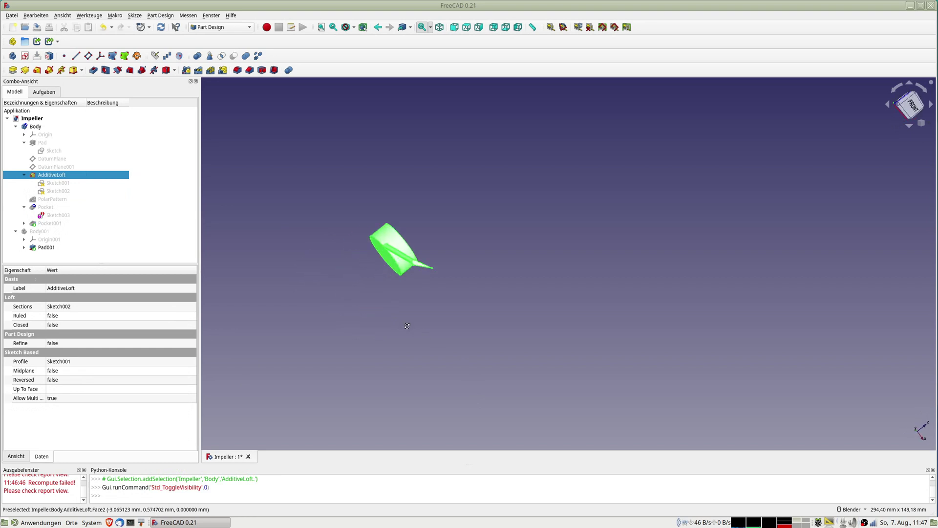
scroll(476, 260, up, 5)
mouse_move(477, 260)
middle_down()
mouse_move(471, 196)
mouse_move(448, 229)
middle_up()
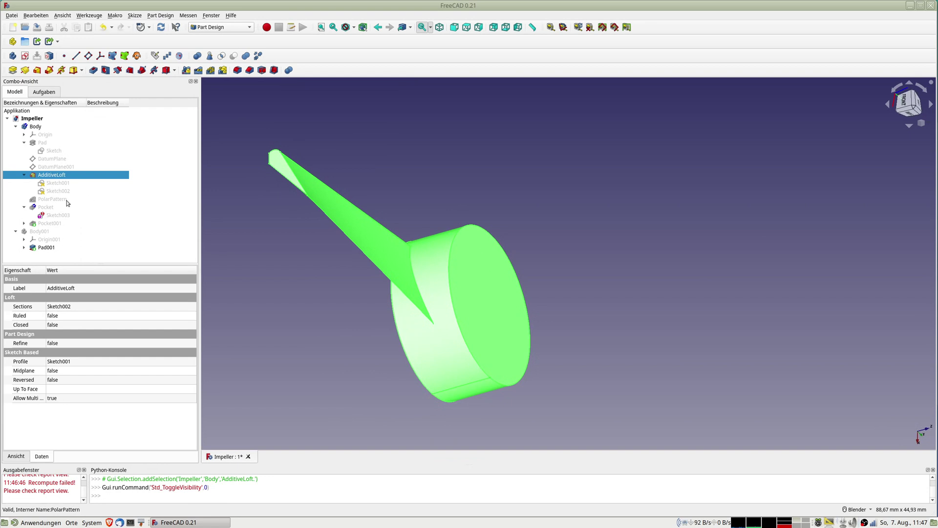
Step: Show the PolarPattern again and turn the view to face the five-blade impeller
click(51, 199)
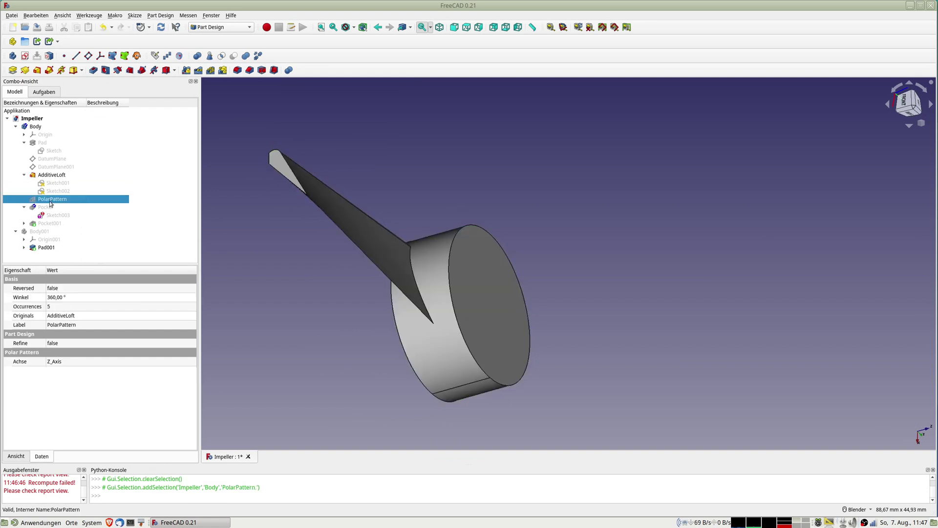
key(space)
scroll(378, 254, down, 5)
mouse_move(380, 264)
middle_down()
mouse_move(406, 327)
mouse_move(532, 325)
middle_up()
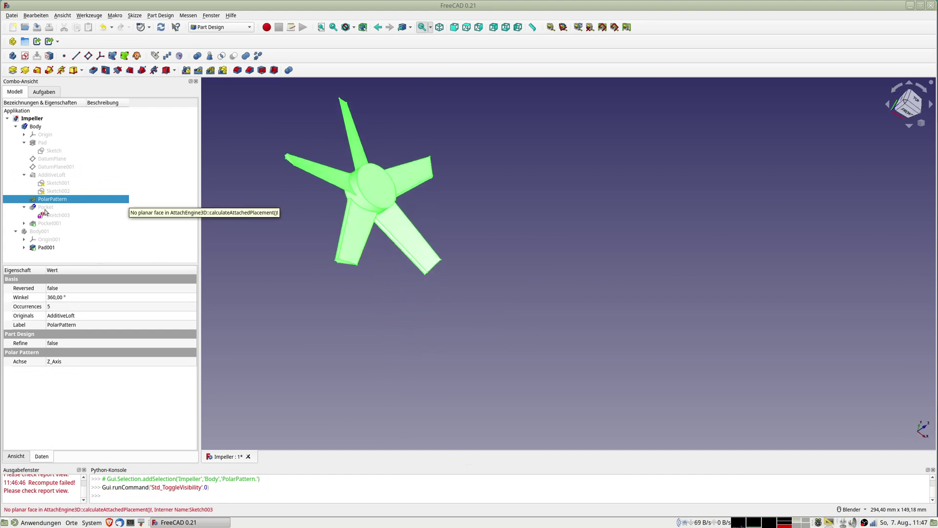
Step: Open Sketch003 to check its 16 mm hub-hole circle, then close it
double_click(58, 216)
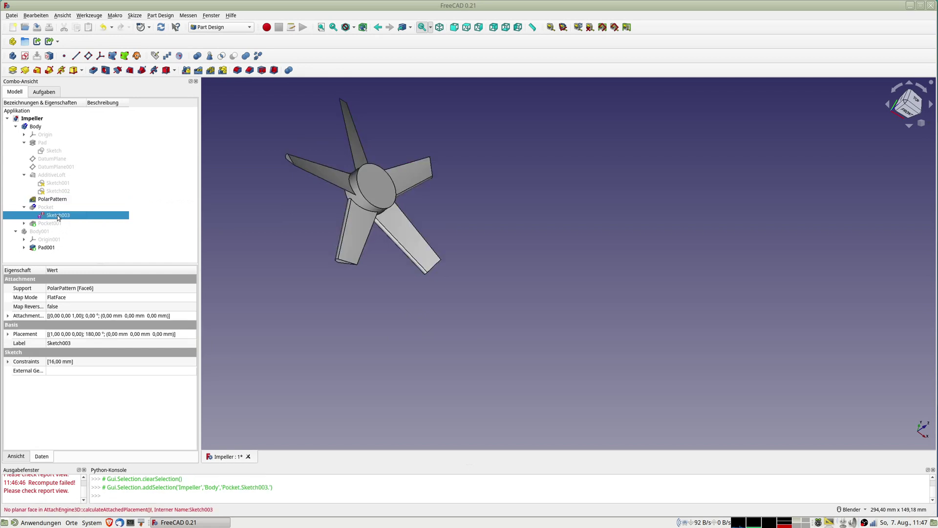
middle_drag(423, 331, 438, 262)
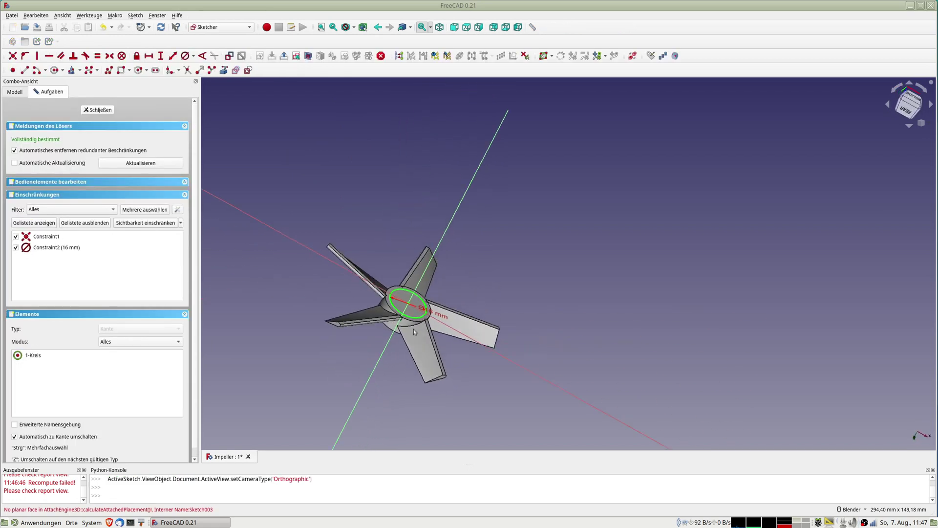
click(99, 110)
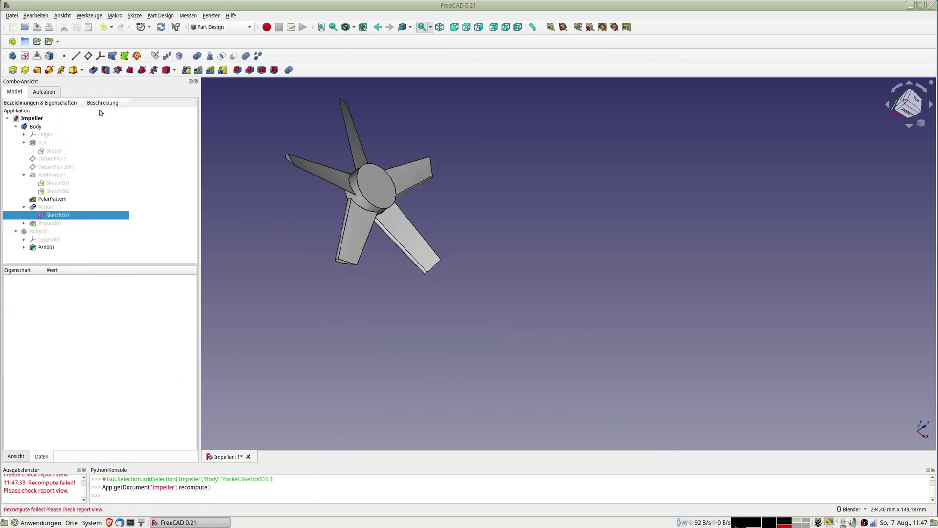
mouse_move(387, 275)
middle_down()
mouse_move(475, 226)
mouse_move(429, 209)
mouse_move(286, 228)
middle_up()
mouse_move(58, 215)
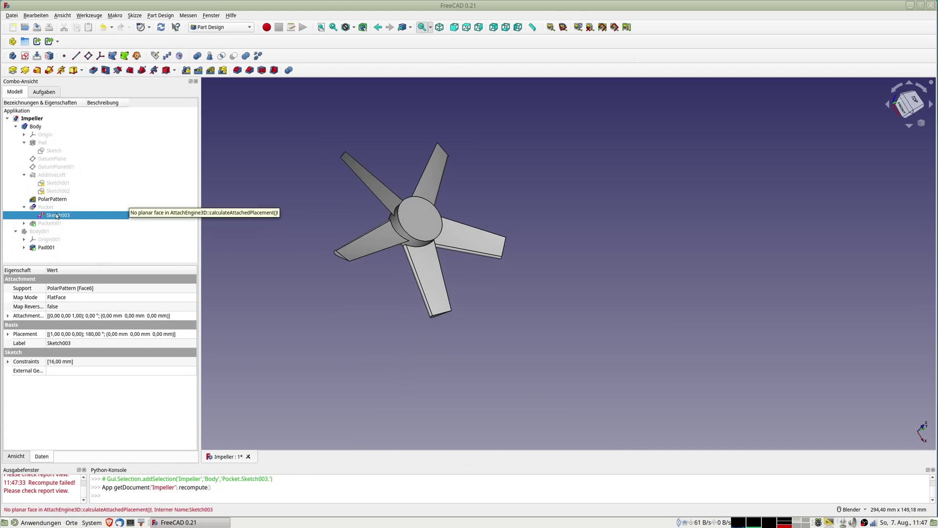
Step: Reopen and close Sketch003 again, then select the hub's top face
double_click(60, 218)
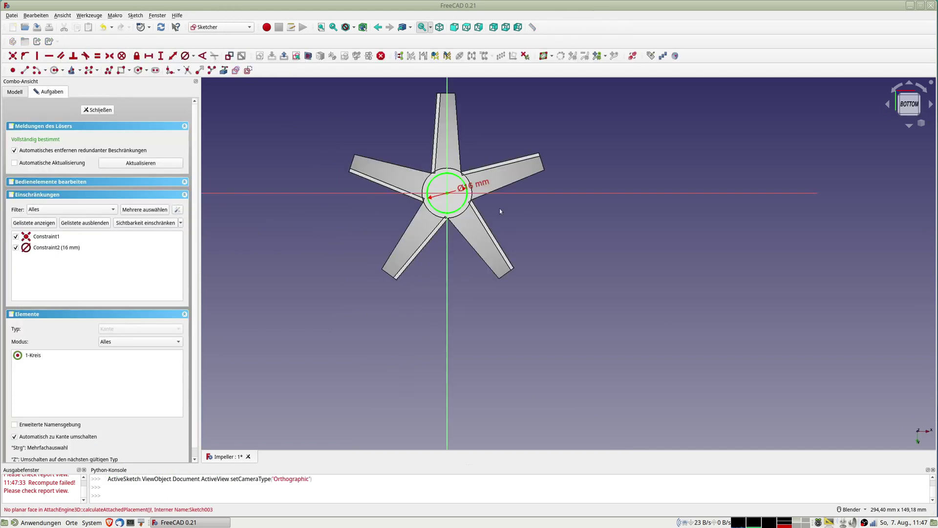
scroll(482, 202, up, 2)
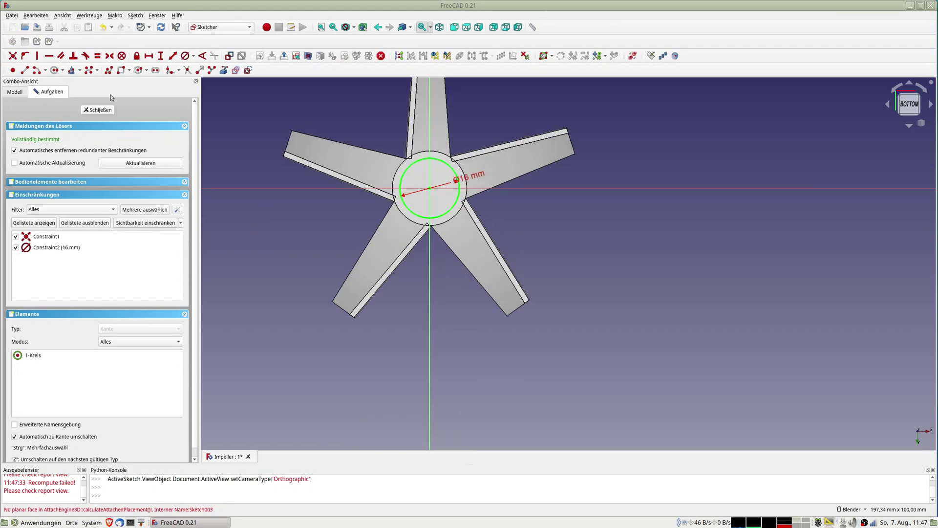
click(99, 109)
middle_drag(574, 292, 469, 274)
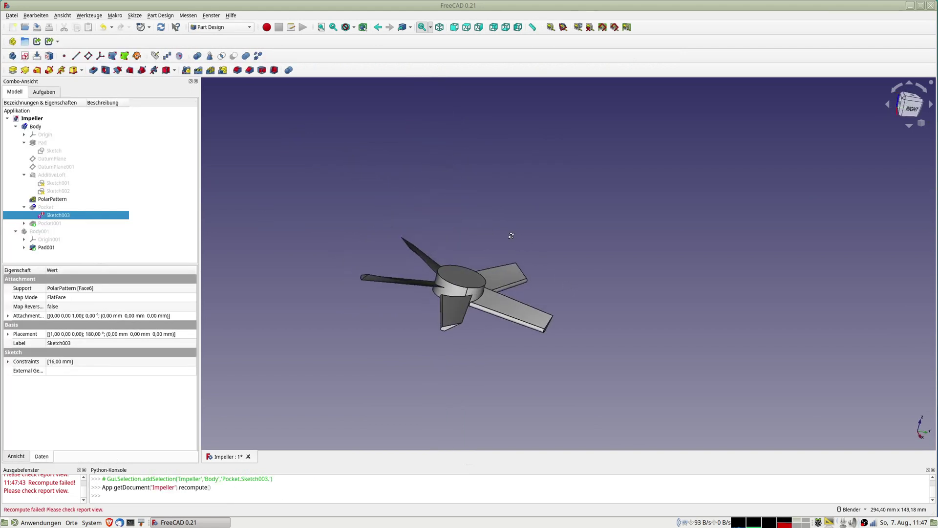
click(456, 275)
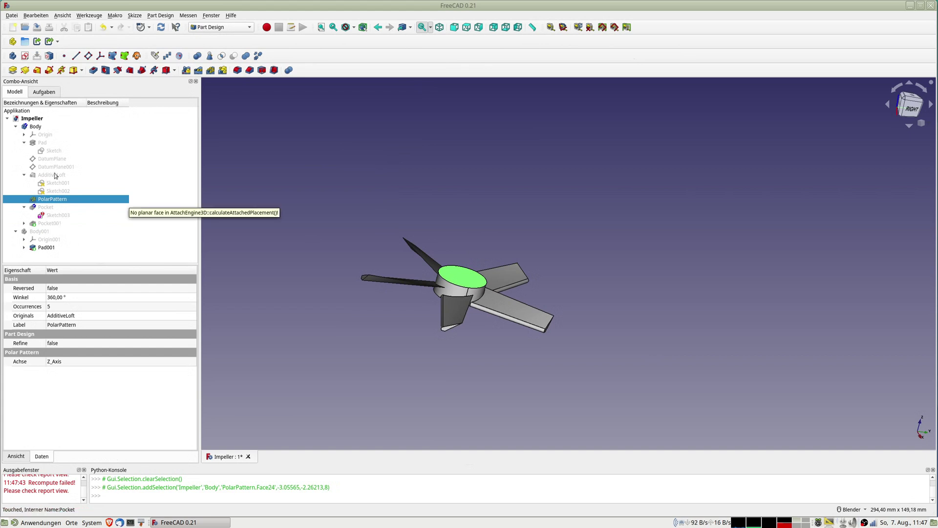
Step: Attach the existing Sketch003 to the selected face
click(48, 58)
click(453, 259)
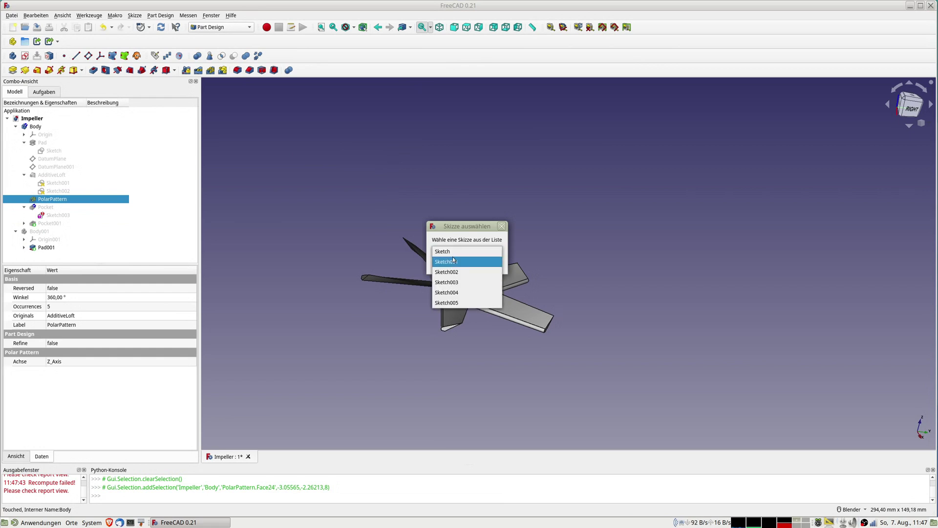
click(456, 282)
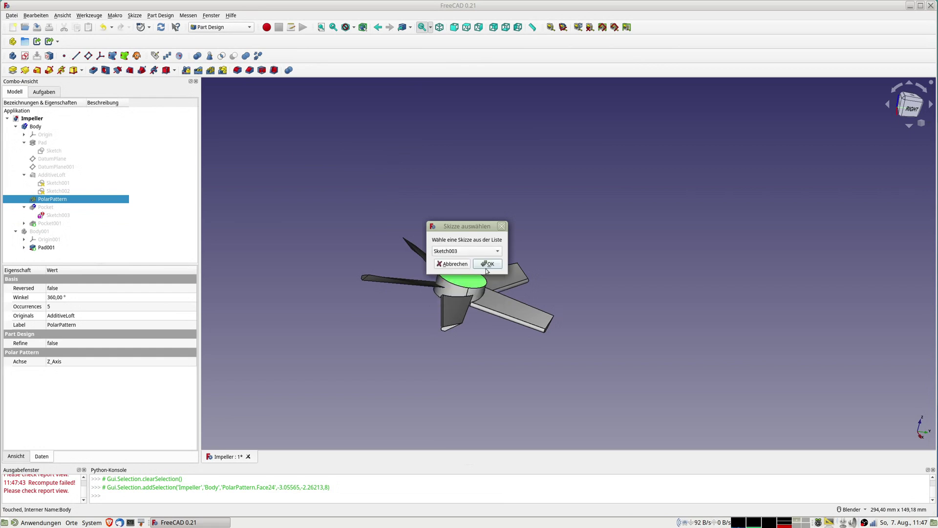
click(487, 265)
click(548, 265)
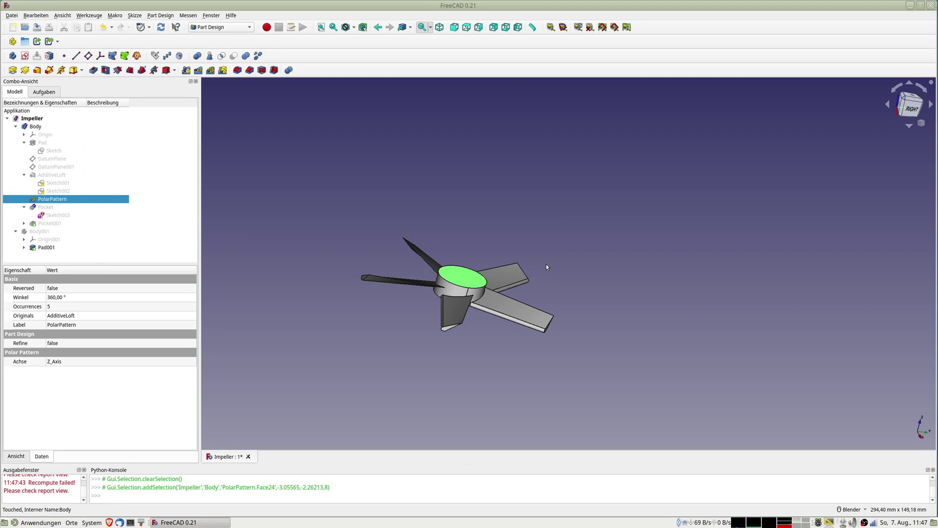
Step: Show the Pocket result and orbit to look down onto the impeller hub
click(44, 208)
key(space)
mouse_move(494, 268)
middle_down()
mouse_move(495, 309)
mouse_move(426, 237)
middle_up()
mouse_move(575, 274)
middle_down()
mouse_move(561, 315)
mouse_move(485, 159)
mouse_move(507, 139)
mouse_move(433, 181)
middle_up()
scroll(559, 316, up, 5)
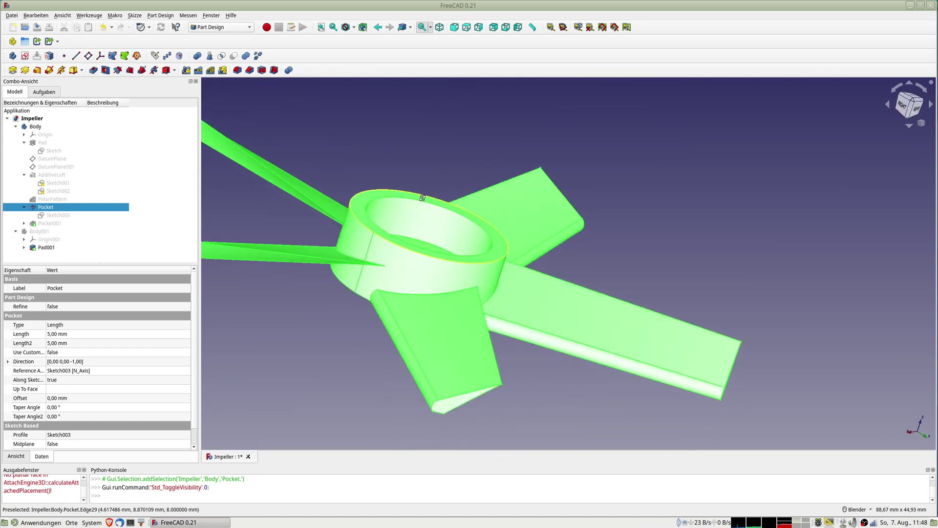
scroll(432, 182, down, 2)
scroll(432, 181, down, 2)
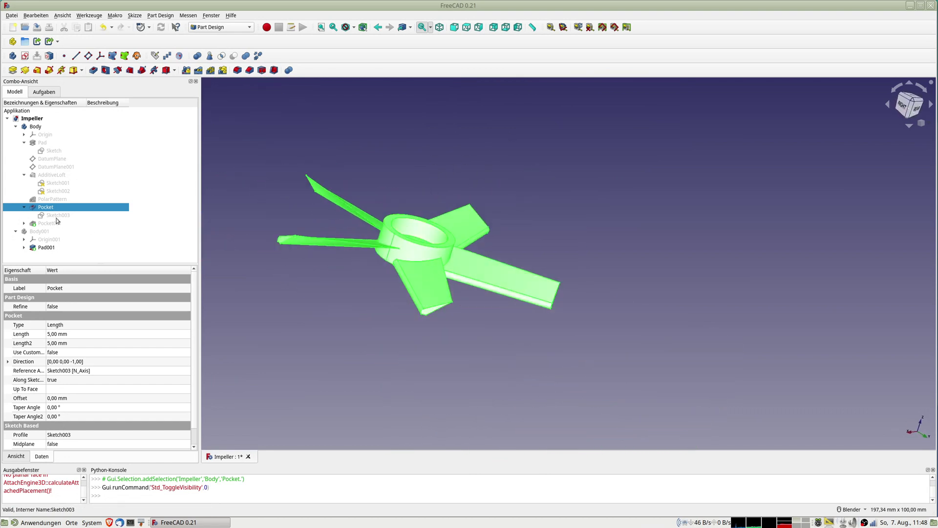
Step: Open Sketch004 under Pocket001, then show Pocket001 and select the hub's floor face
click(22, 225)
double_click(59, 231)
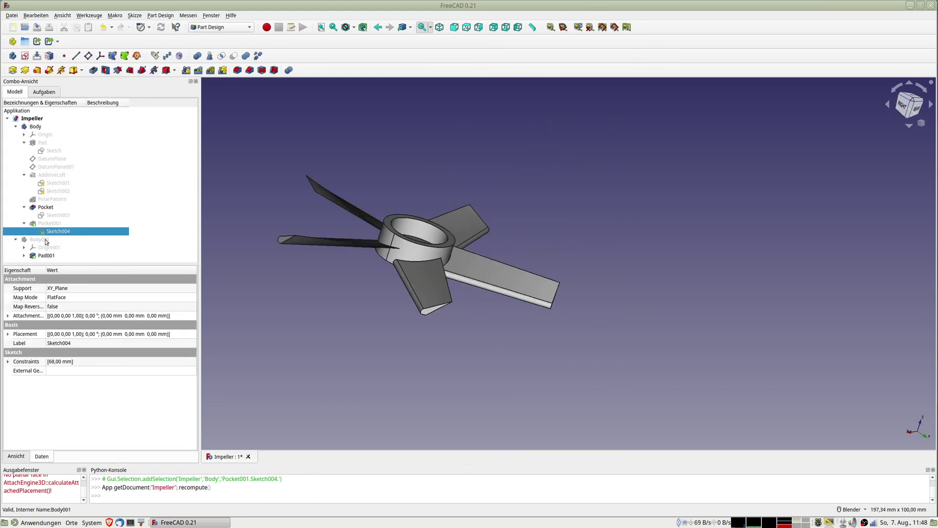
click(48, 224)
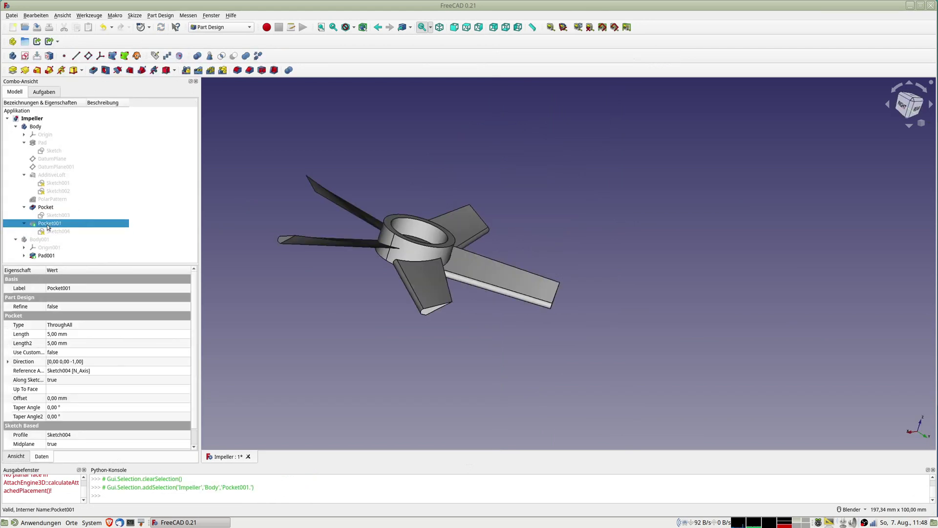
key(space)
mouse_move(283, 274)
middle_down()
mouse_move(383, 196)
mouse_move(467, 359)
mouse_move(532, 223)
mouse_move(427, 328)
mouse_move(417, 309)
middle_up()
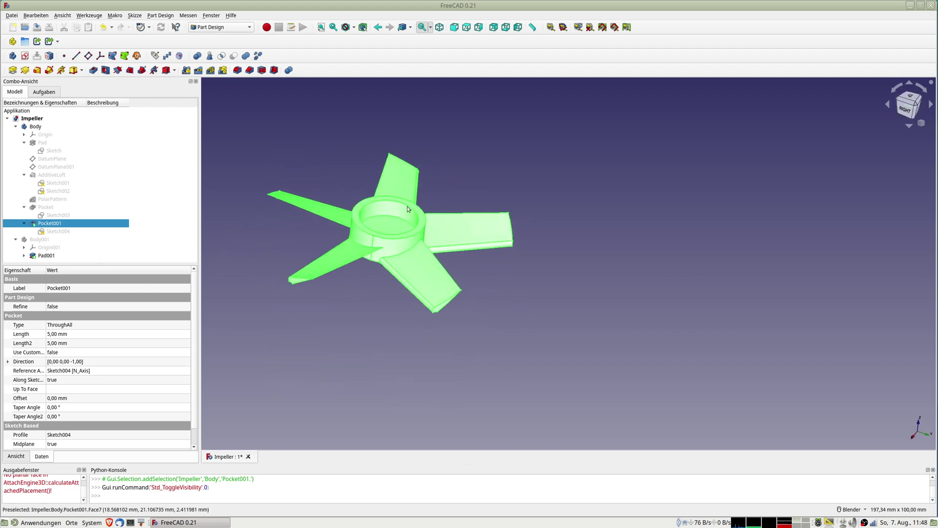
click(387, 225)
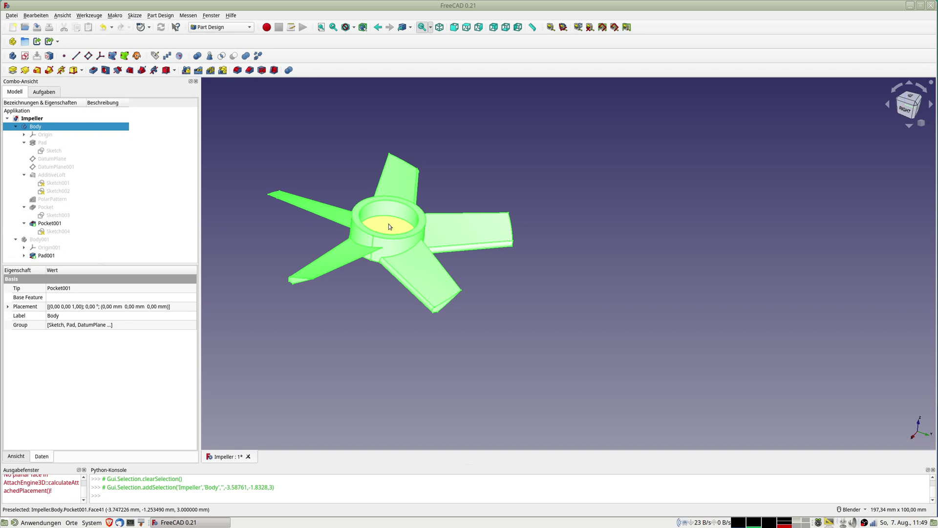
Step: Make Body the active body and start a new sketch on the hub floor face
click(389, 226)
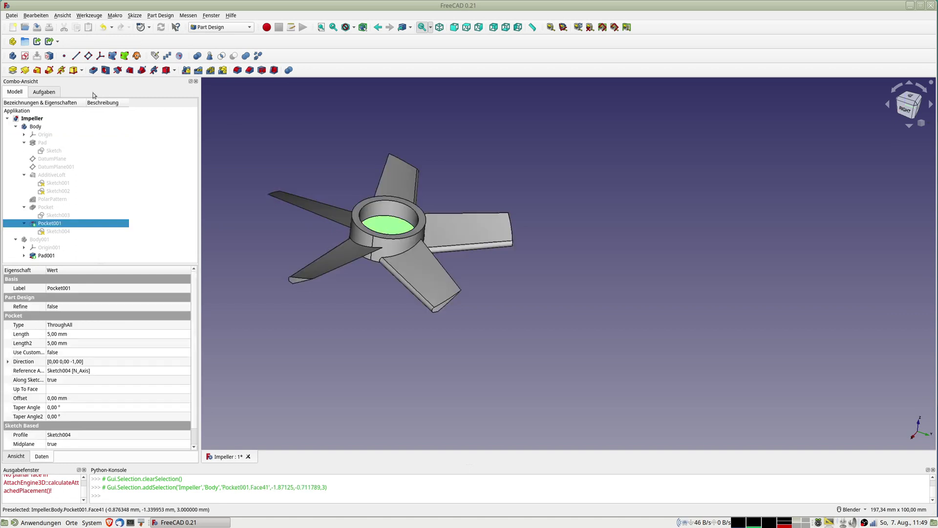
click(25, 56)
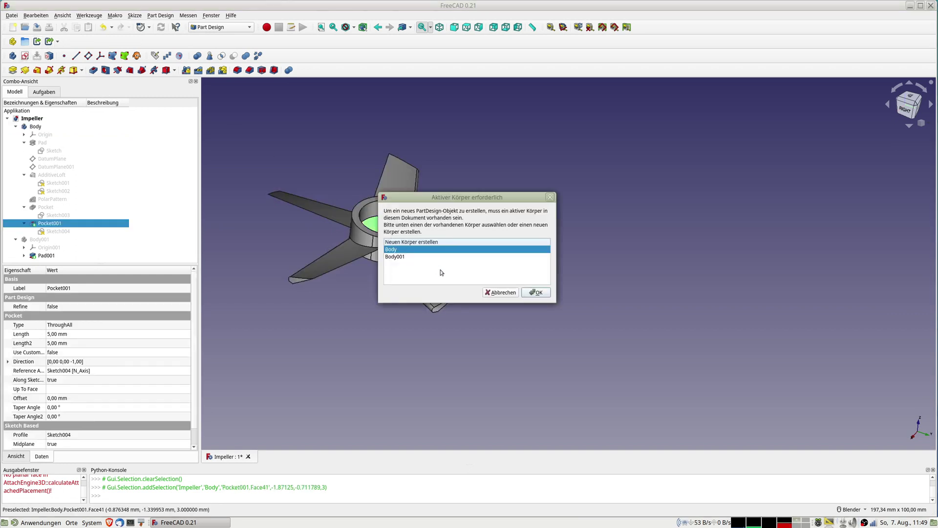
click(503, 292)
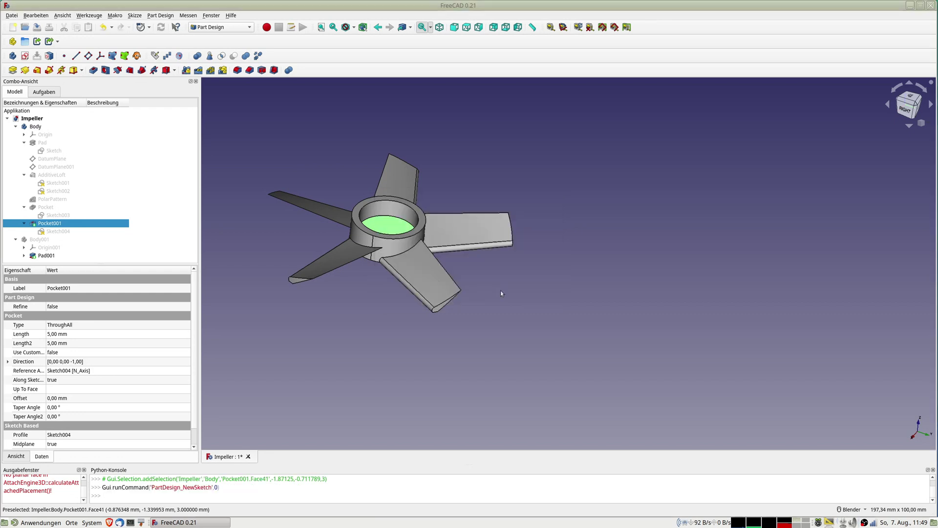
double_click(35, 127)
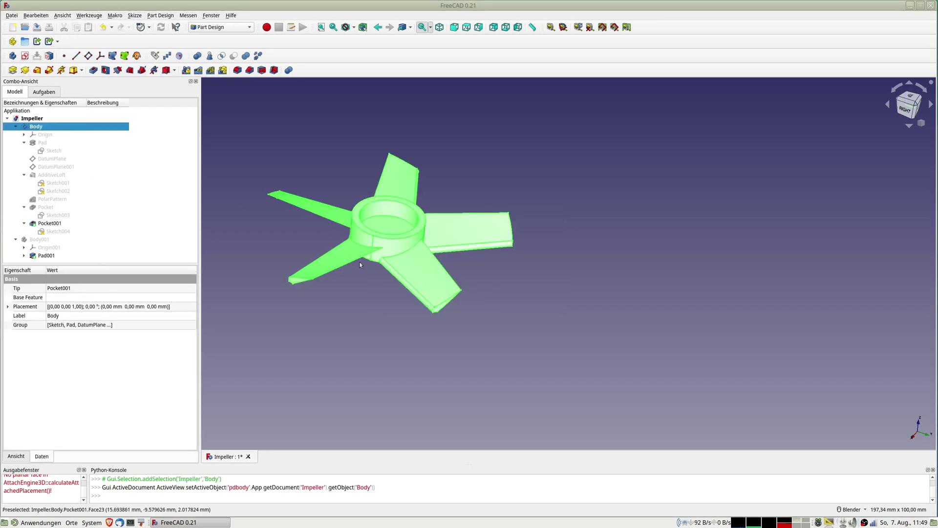
click(396, 228)
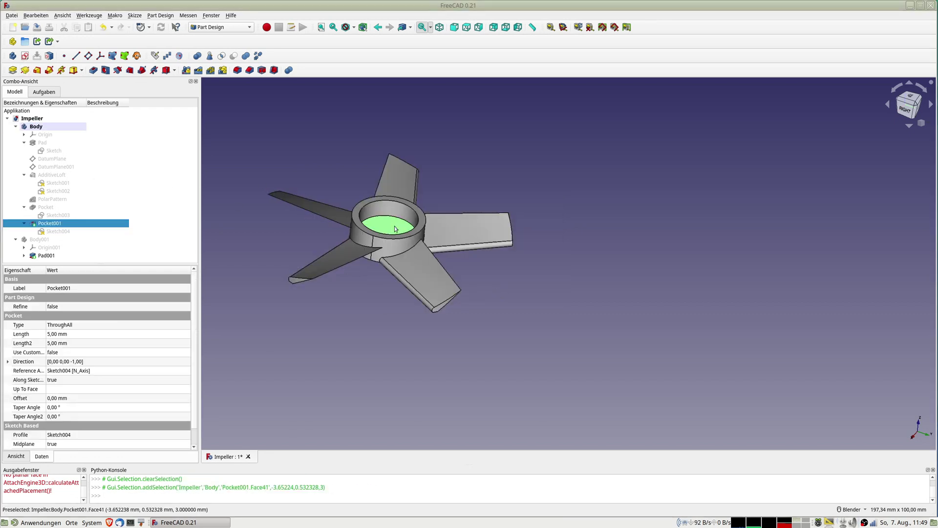
click(24, 55)
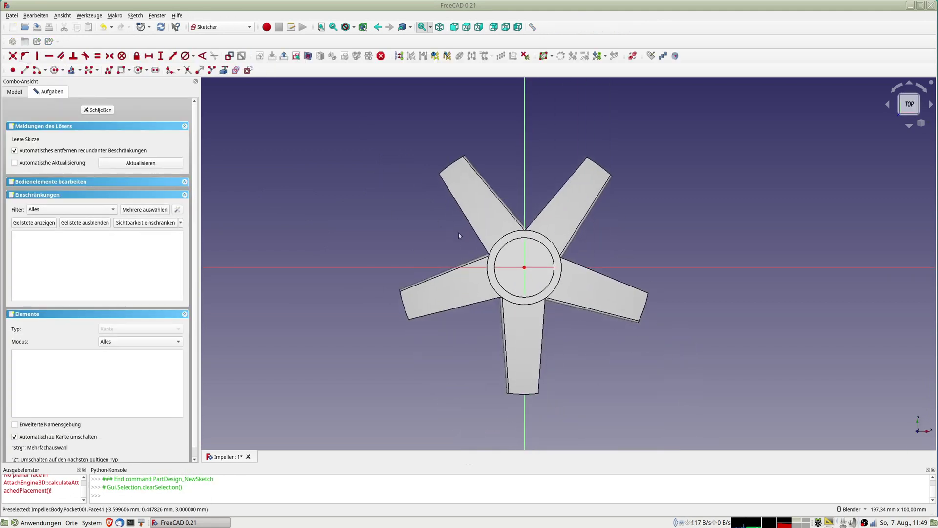
Step: Draw a 4 mm diameter circle centred on the sketch origin and close the sketch
click(54, 70)
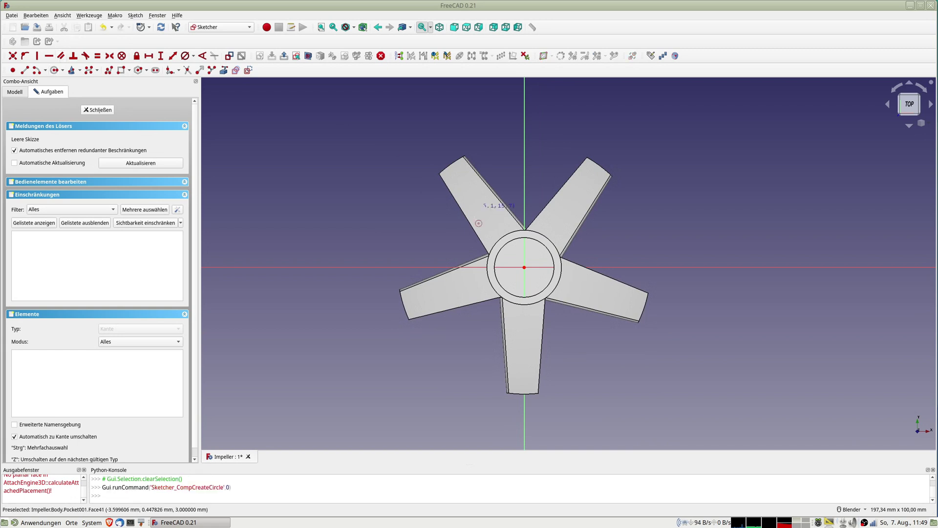
click(524, 267)
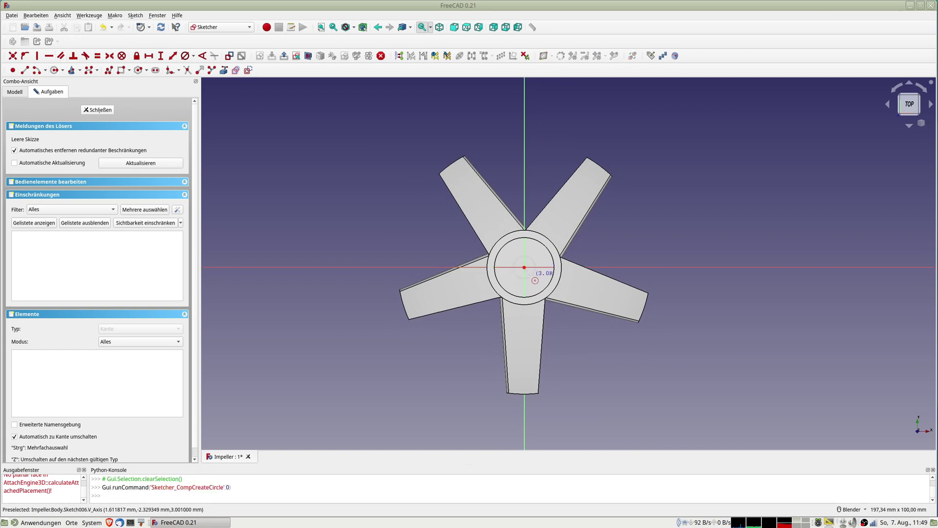
click(530, 273)
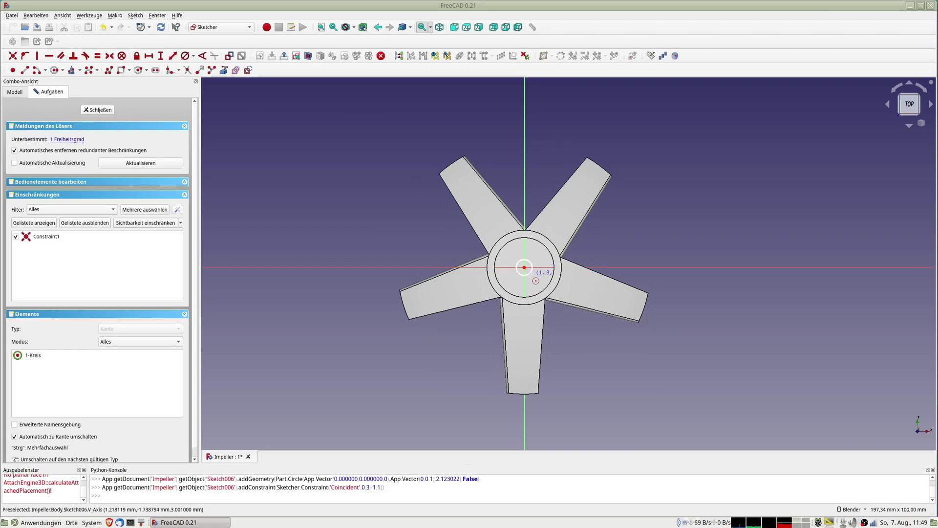
click(530, 273)
click(185, 57)
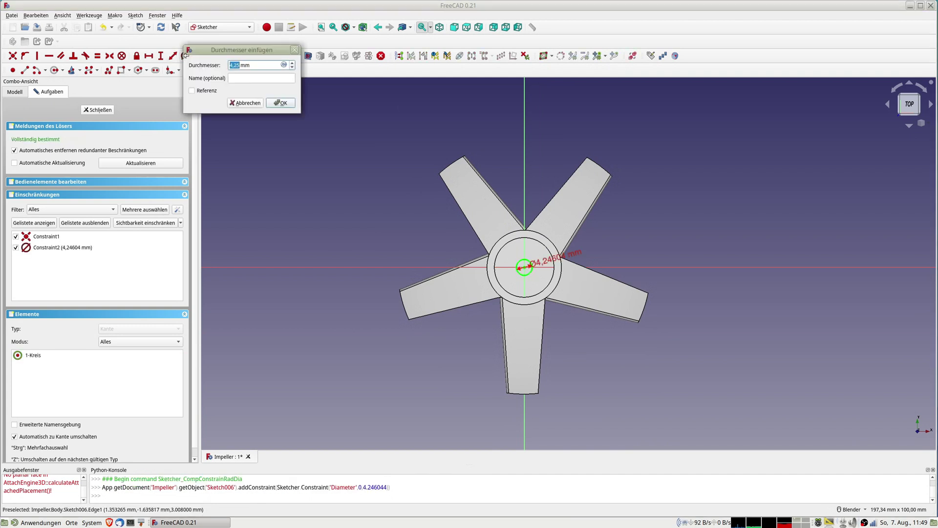
text(4)
key(Return)
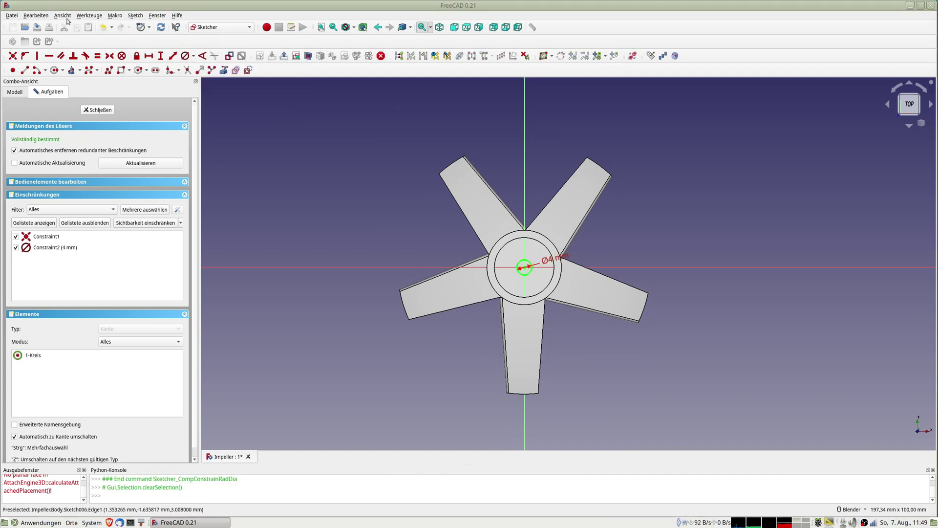
click(100, 110)
Step: Pocket the circle with type 'Durch alles' (through all) and confirm
click(94, 71)
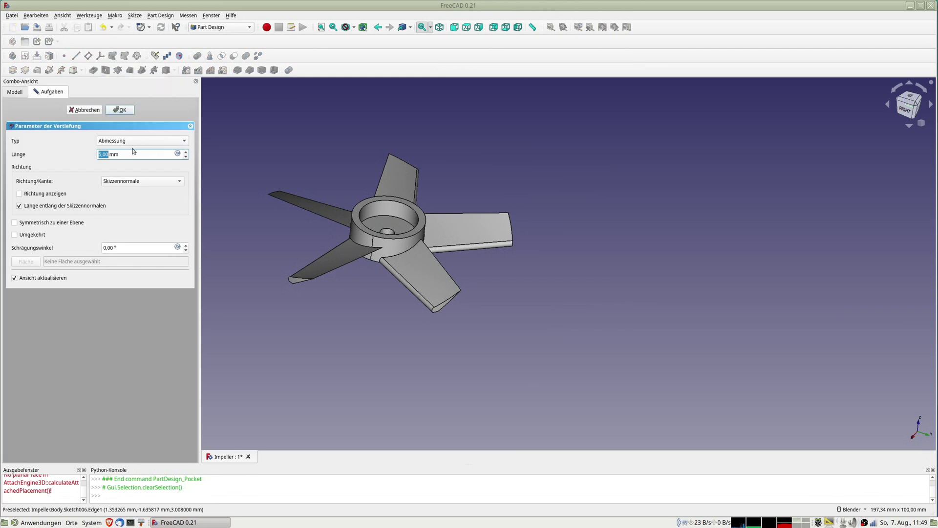
click(134, 141)
click(123, 153)
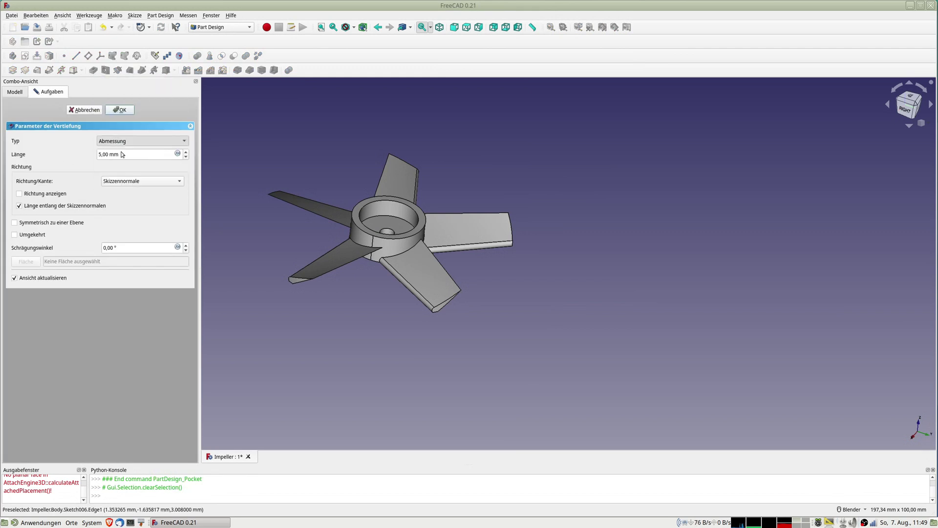
scroll(371, 215, up, 4)
click(369, 210)
click(114, 110)
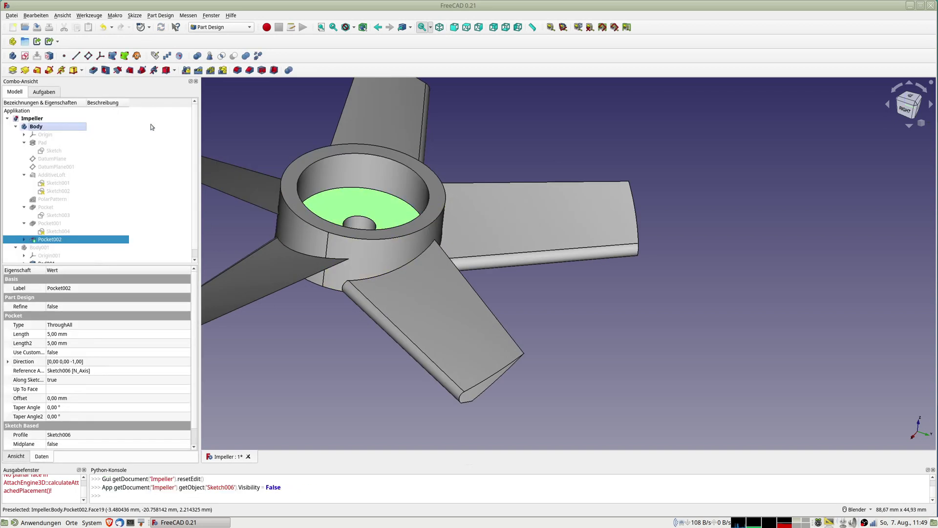
Step: Sketch two concentric circles centred on the origin of the hub floor
click(25, 55)
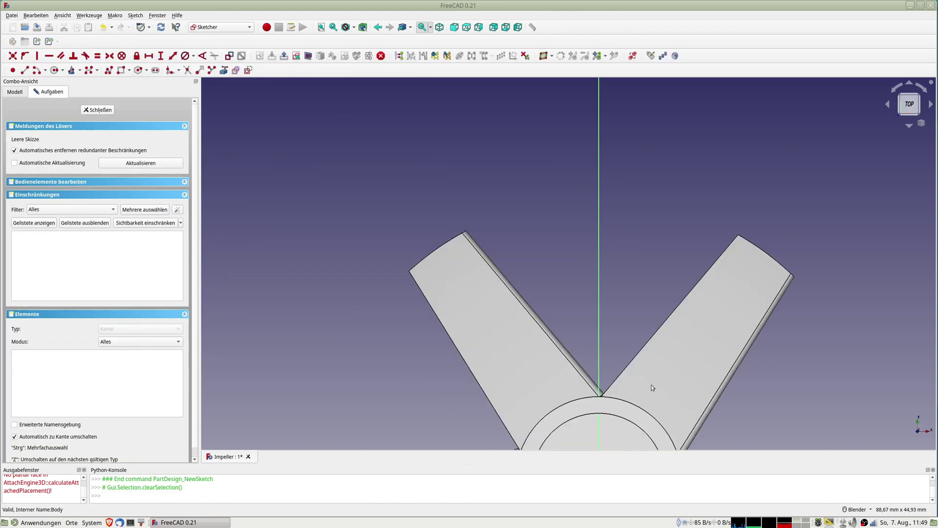
click(54, 71)
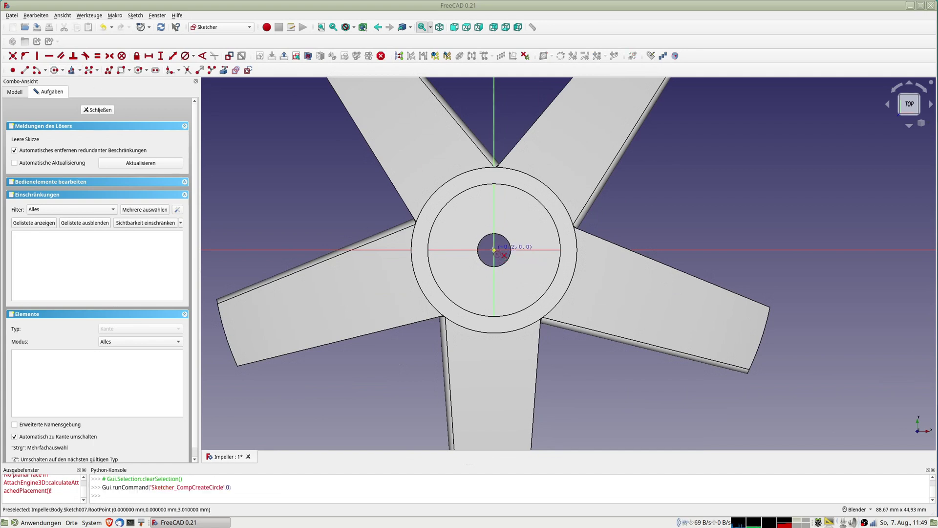
click(494, 250)
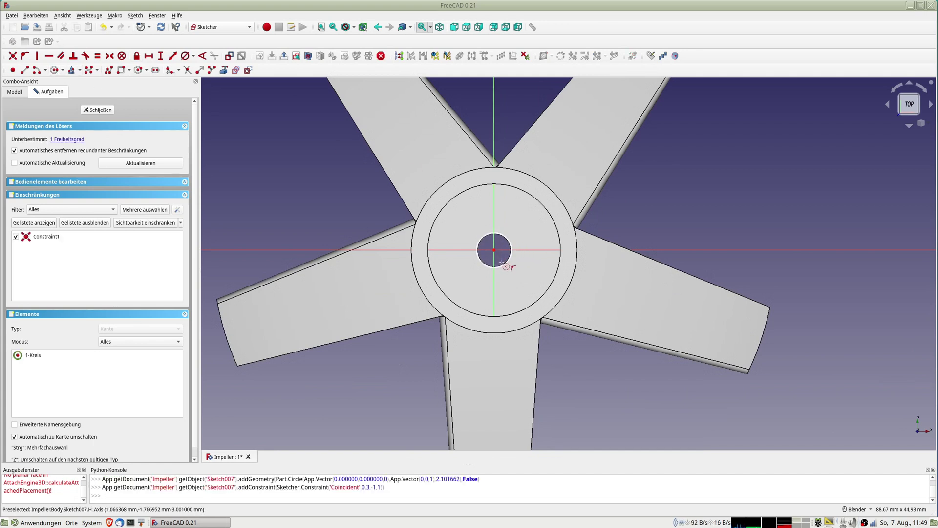
click(494, 249)
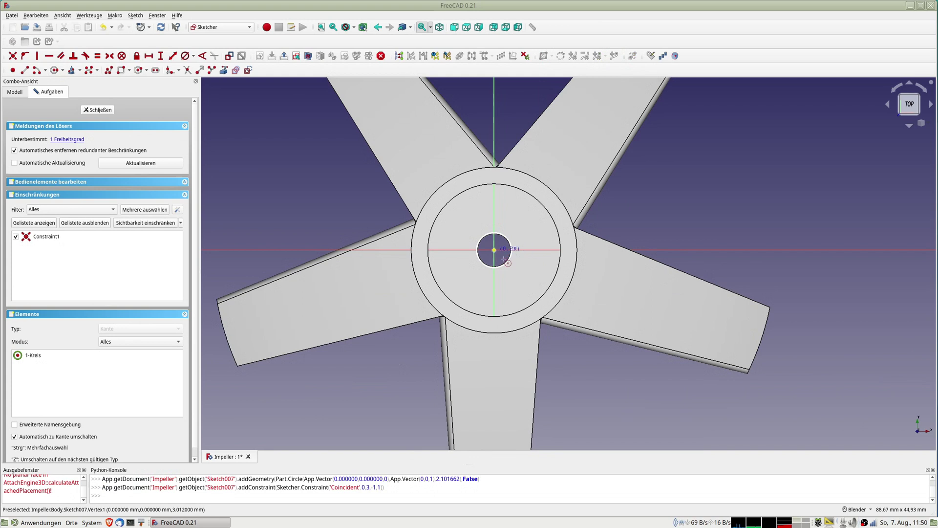
click(518, 286)
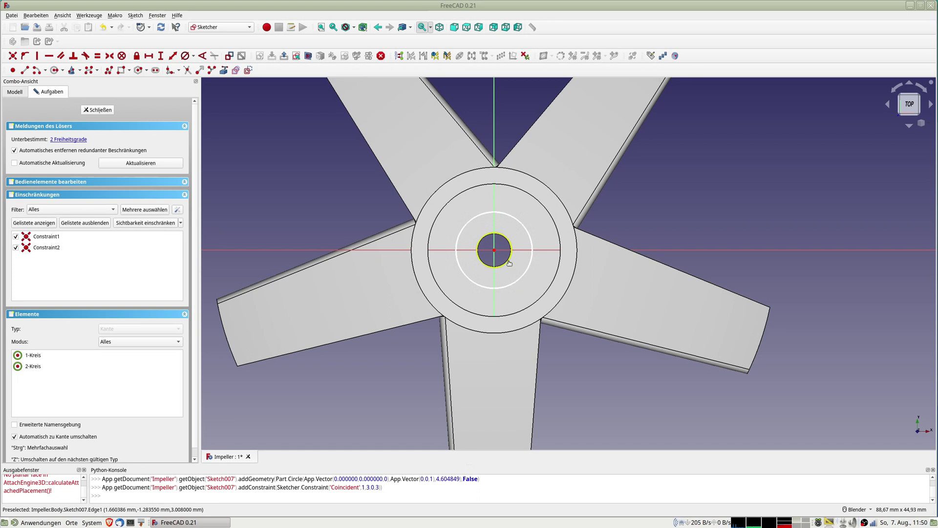
Step: Constrain the inner circle to 4 mm and the outer to 8 mm diameter, then close the sketch
click(510, 263)
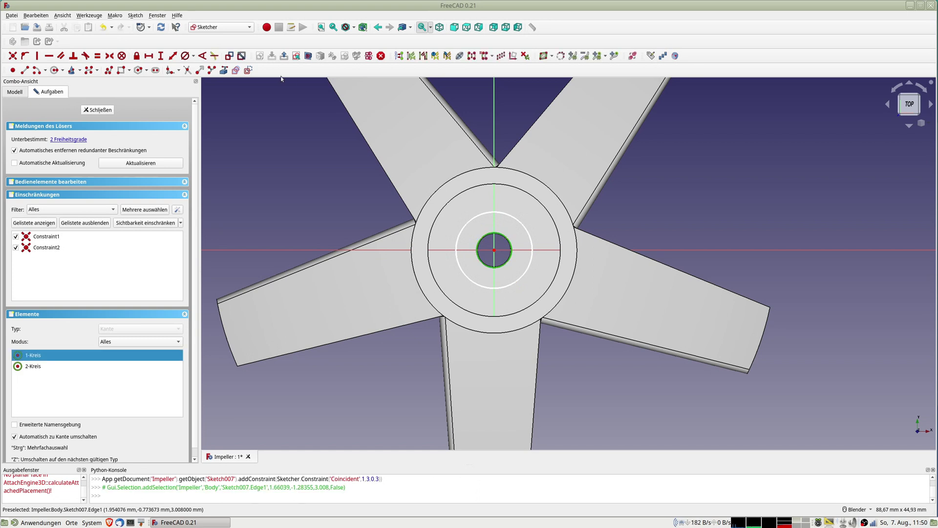
click(185, 56)
text(4)
key(Return)
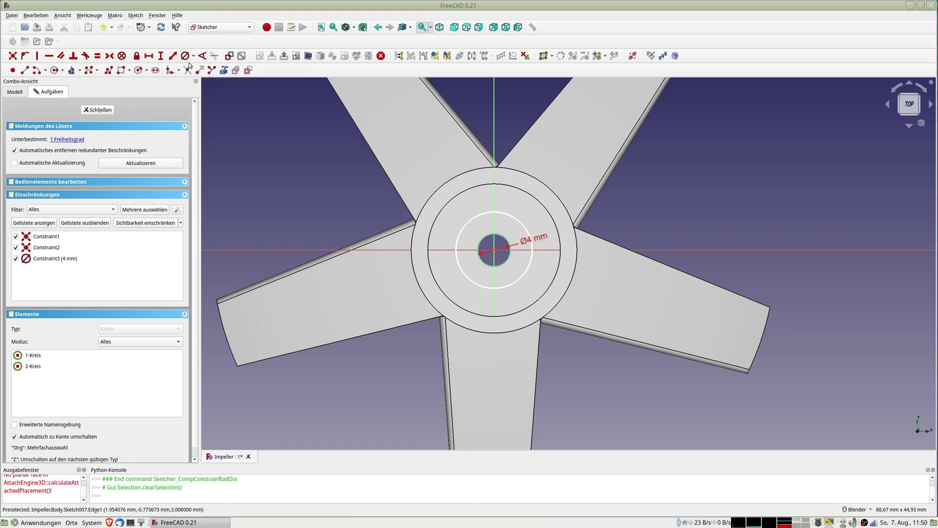
click(524, 273)
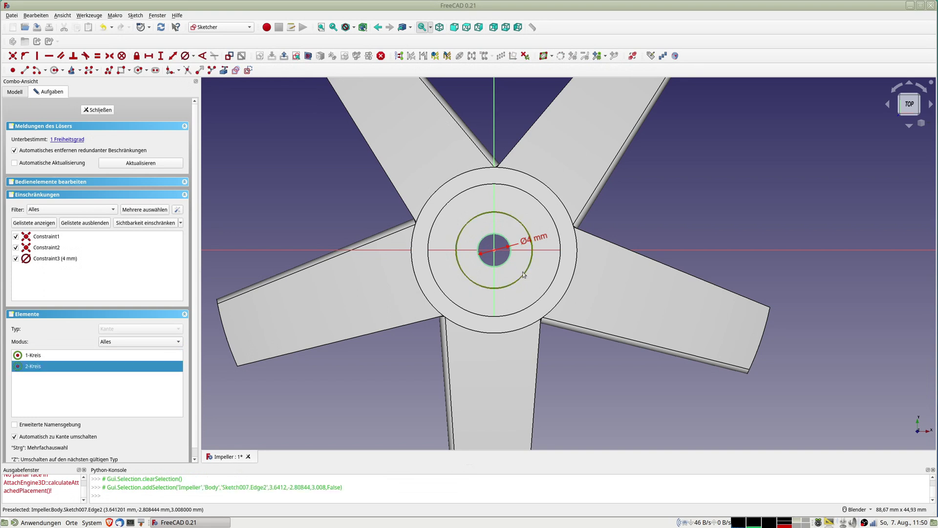
click(184, 56)
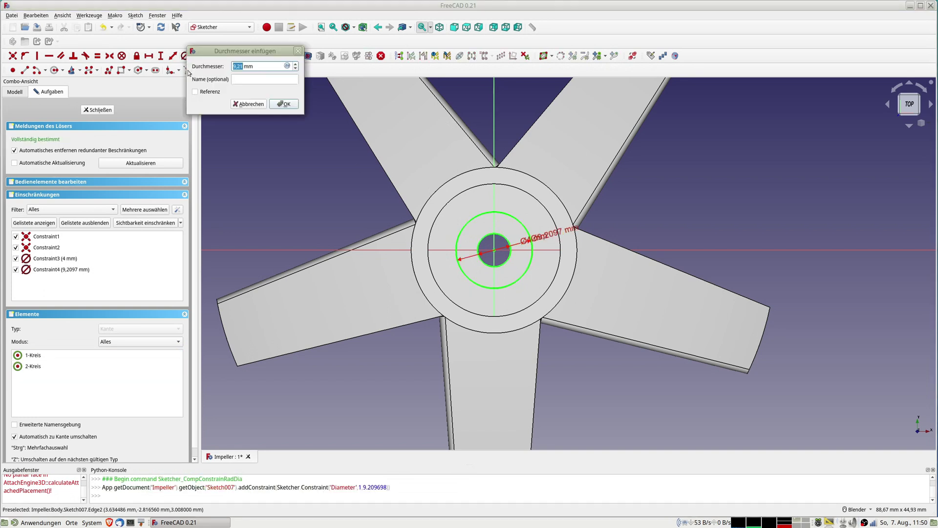
text(8)
key(Return)
click(100, 111)
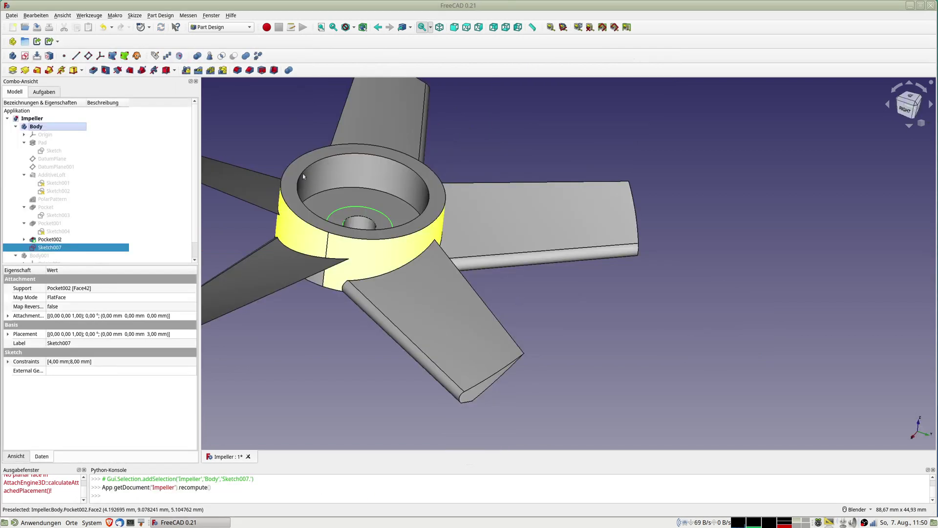
Step: Pad the ring sketch to a length of 5 mm
click(13, 71)
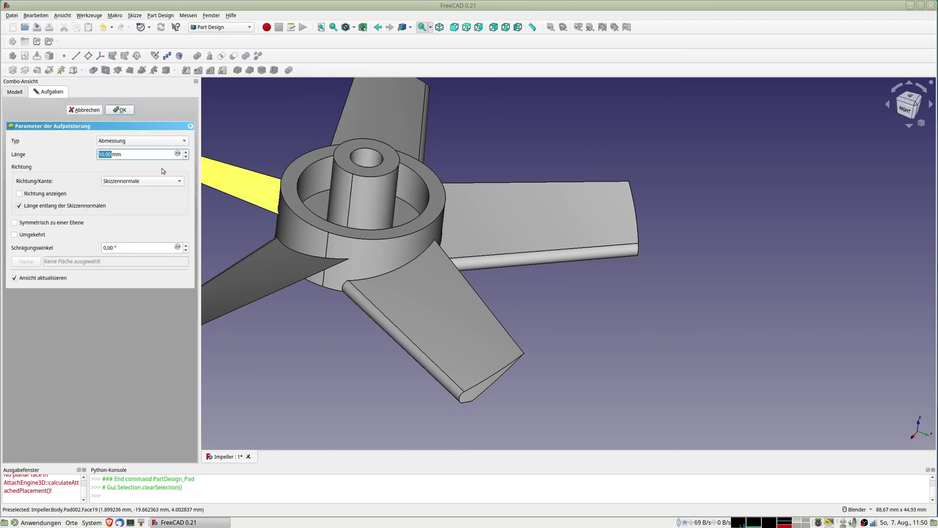
click(185, 158)
click(185, 158)
click(185, 158)
middle_drag(415, 220, 431, 209)
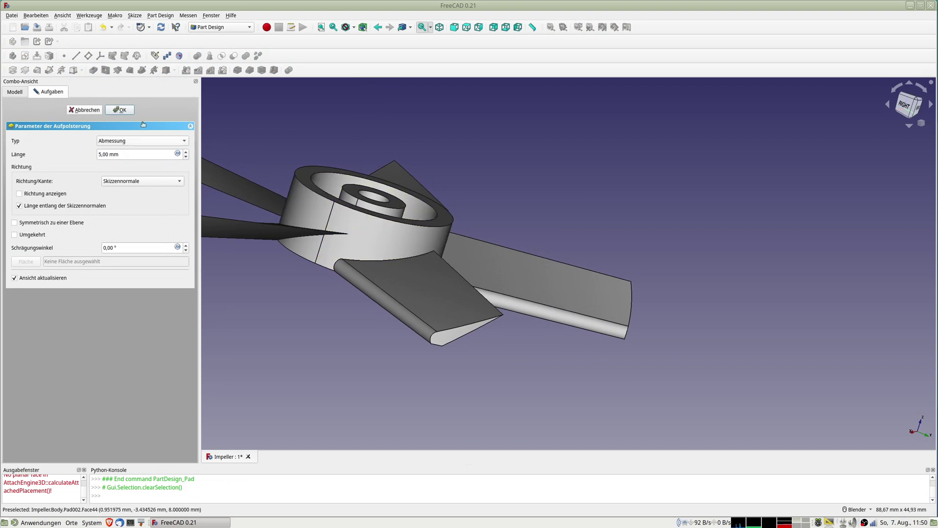
Step: Confirm the 5 mm pad, then select Body and open the export dialog with Ctrl+E
click(120, 111)
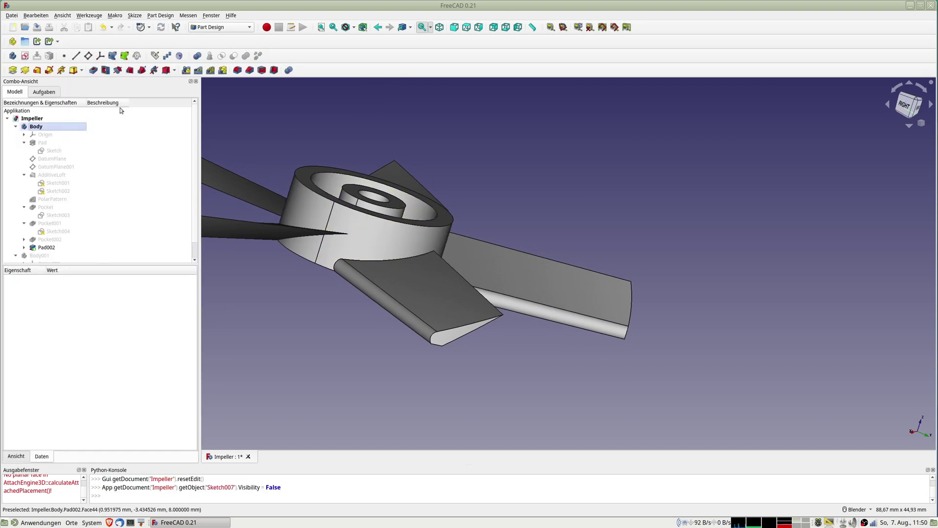
scroll(93, 210, down, 1)
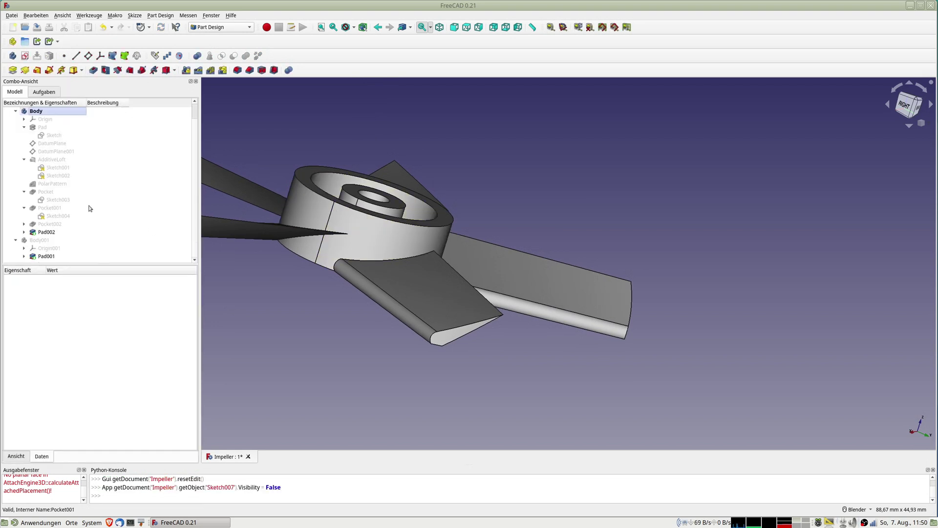
mouse_move(397, 175)
middle_down()
mouse_move(381, 277)
mouse_move(535, 279)
mouse_move(718, 208)
middle_up()
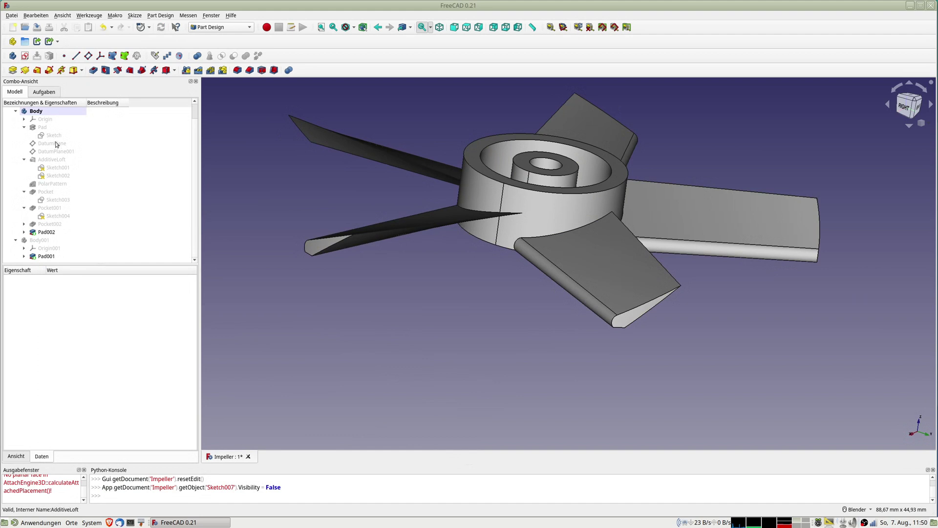
click(35, 111)
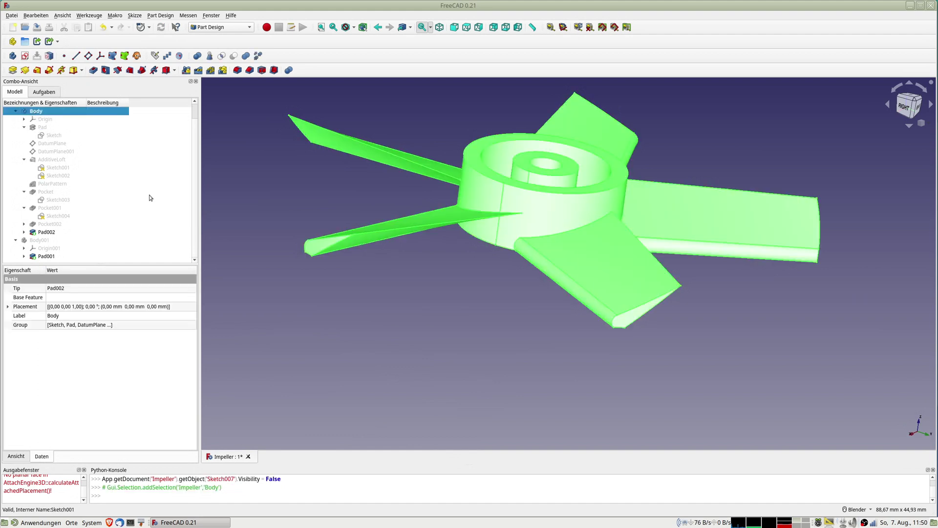
key(ctrl+e)
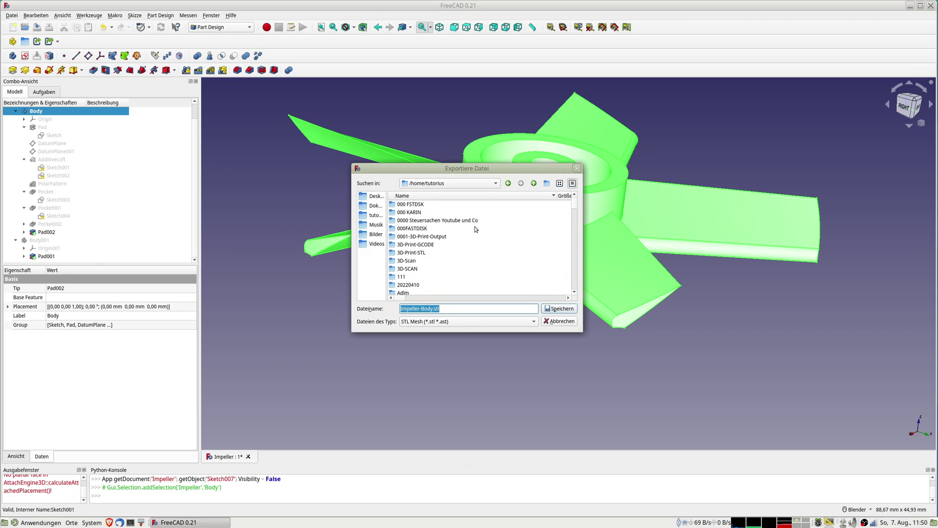
Step: Browse the Export dialog into the FREECAD/20220712-Impeller folder
scroll(426, 275, down, 5)
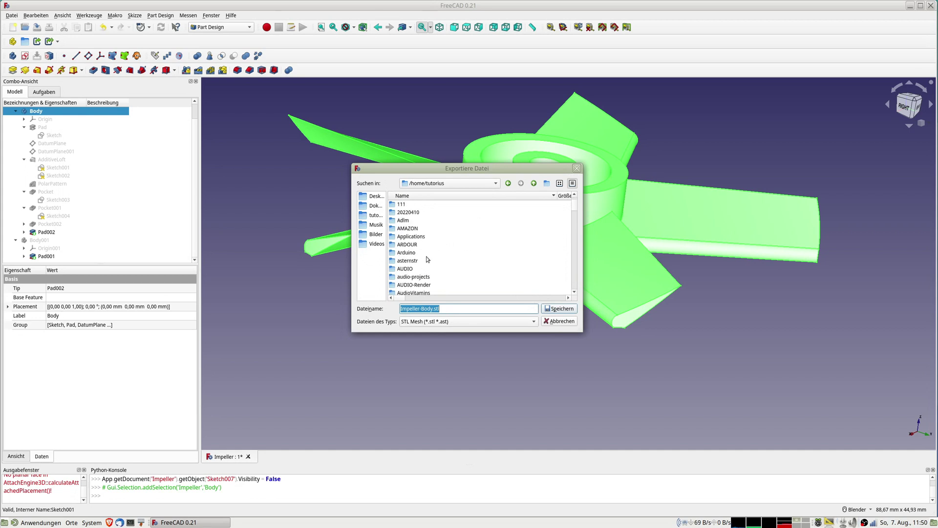
scroll(427, 255, down, 2)
scroll(427, 255, down, 2)
scroll(427, 255, down, 1)
scroll(428, 256, down, 5)
scroll(426, 247, up, 1)
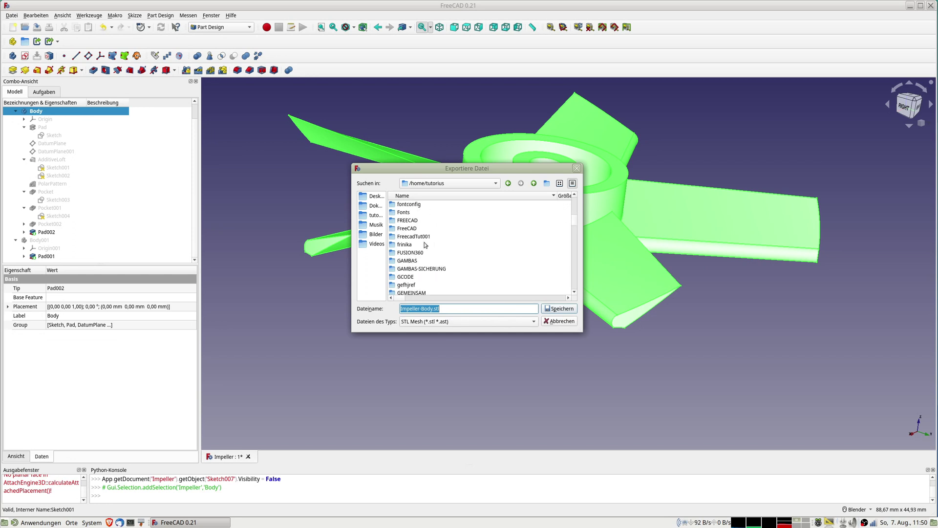
double_click(411, 220)
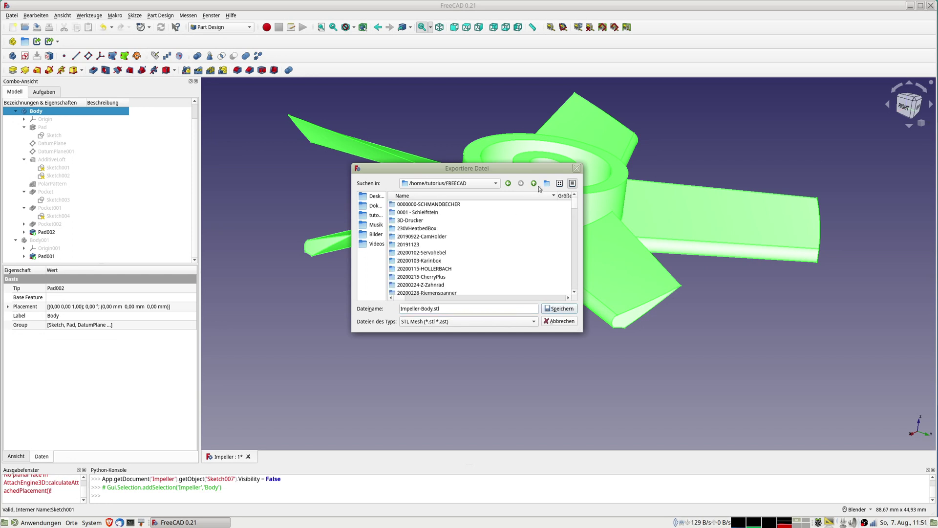
scroll(426, 256, down, 3)
scroll(428, 256, down, 6)
scroll(428, 256, down, 3)
scroll(428, 256, down, 3)
scroll(428, 256, down, 3)
scroll(428, 256, down, 2)
scroll(428, 258, down, 1)
scroll(428, 258, down, 2)
scroll(428, 258, down, 1)
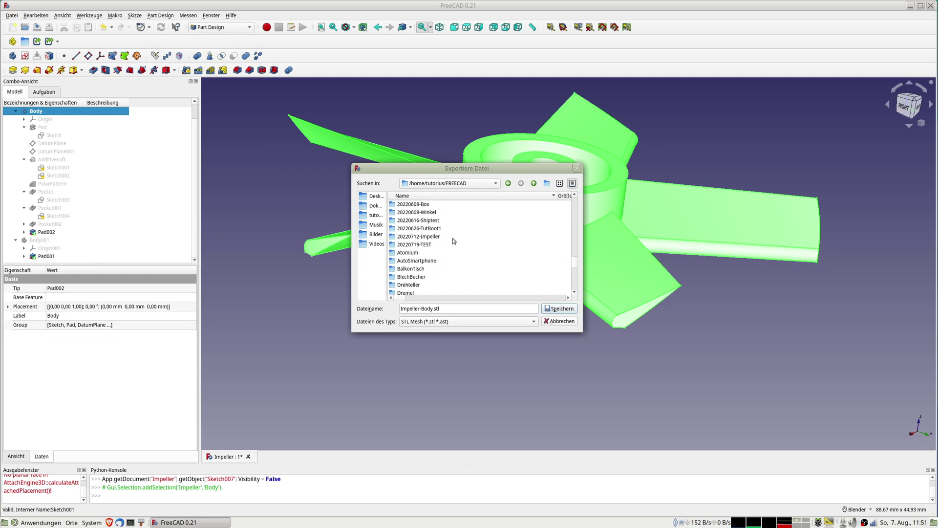
double_click(426, 237)
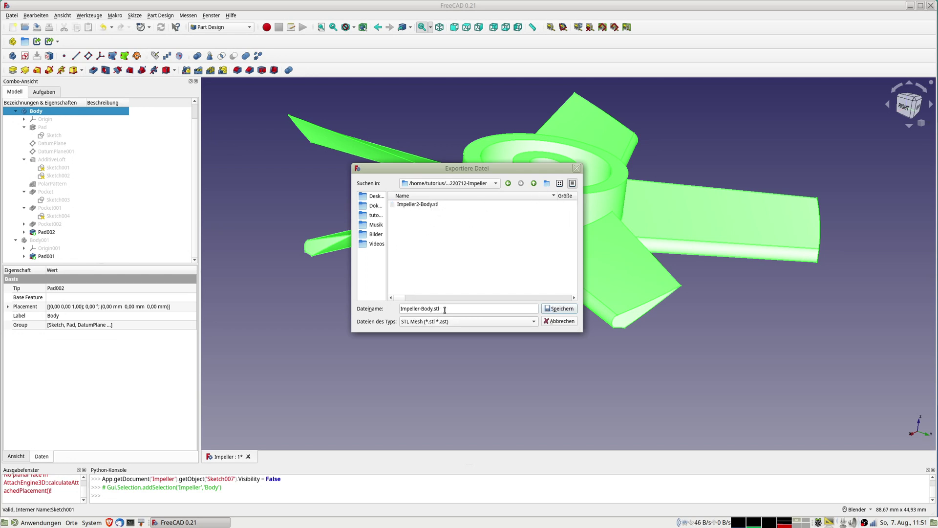
Step: Save the STL export as Impeller3-Body.stl
click(420, 309)
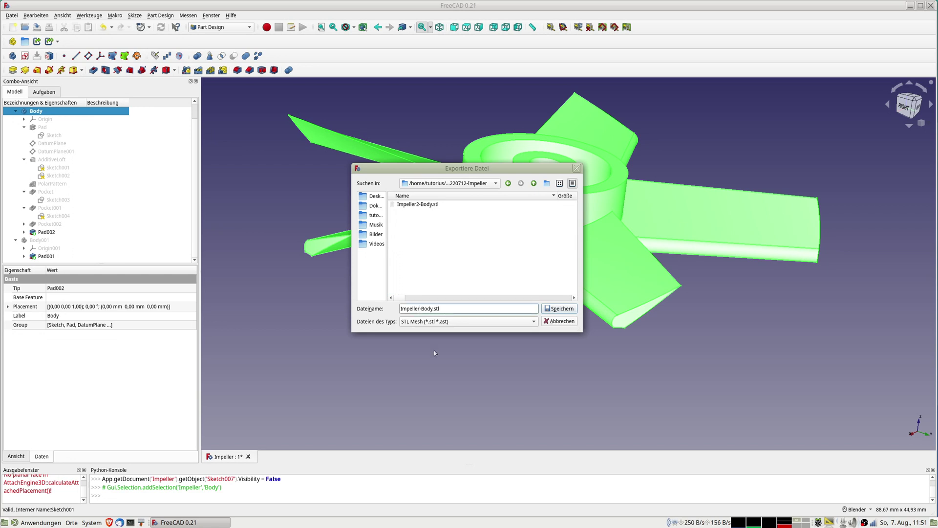
text(3)
click(571, 310)
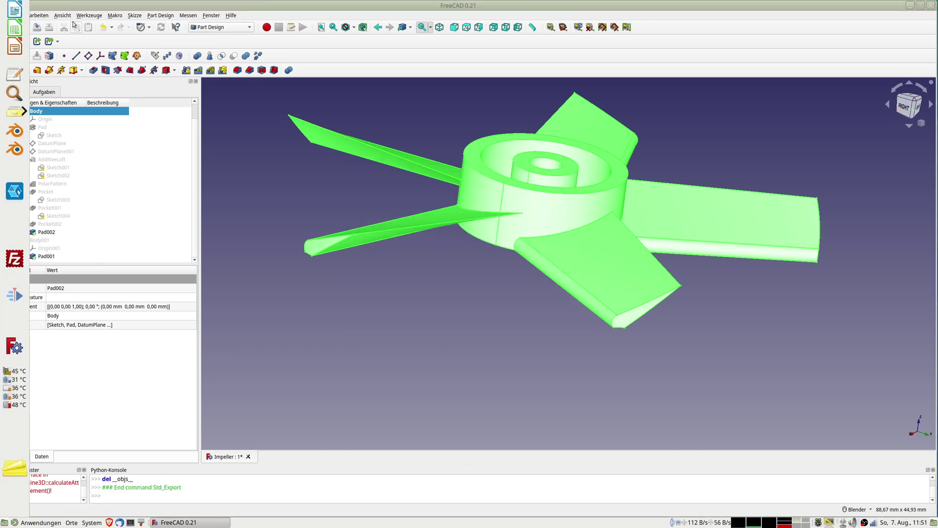
Step: Start saving under a new name and browse to the FREECAD/20220712-Impeller folder
click(12, 16)
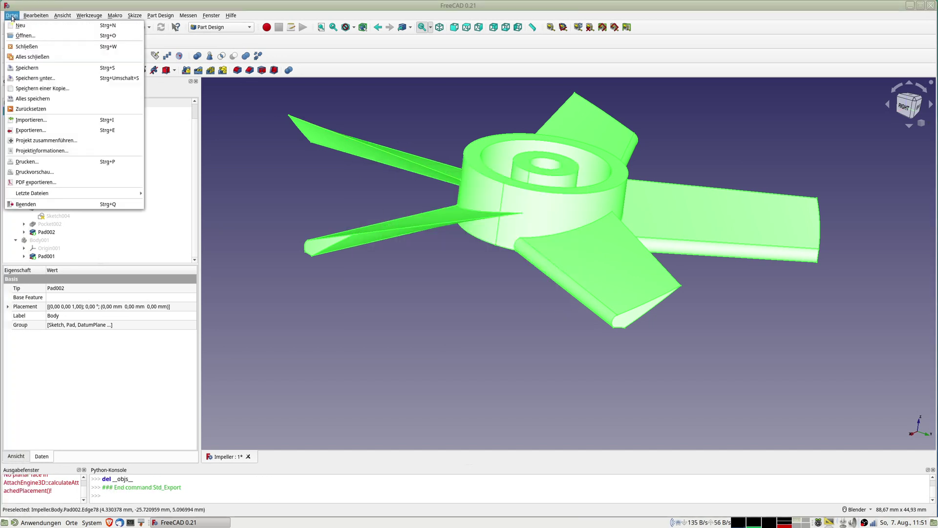
click(39, 78)
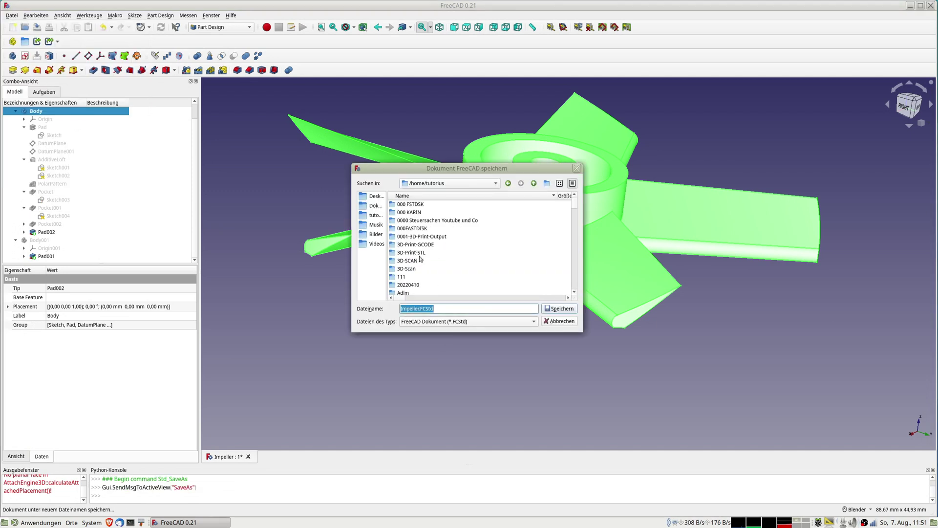
scroll(418, 250, down, 3)
scroll(418, 250, down, 3)
scroll(418, 252, down, 2)
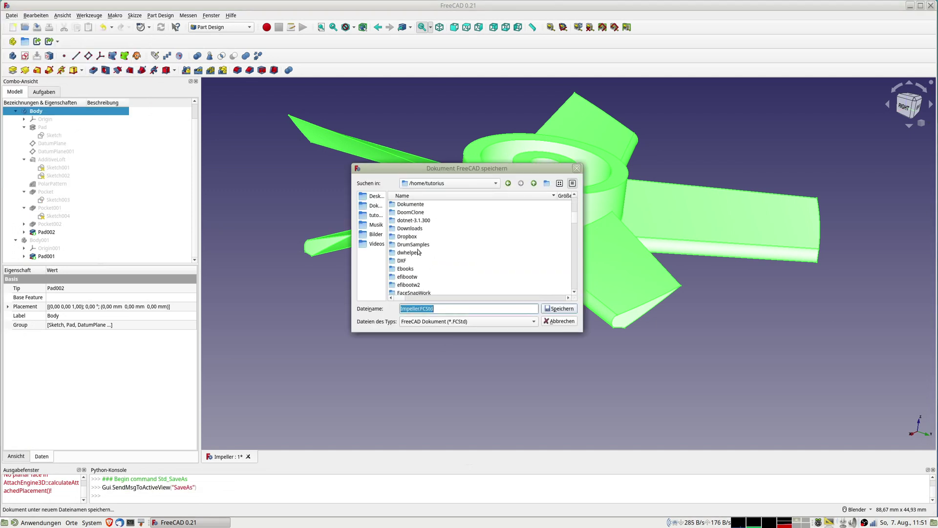
scroll(419, 256, down, 5)
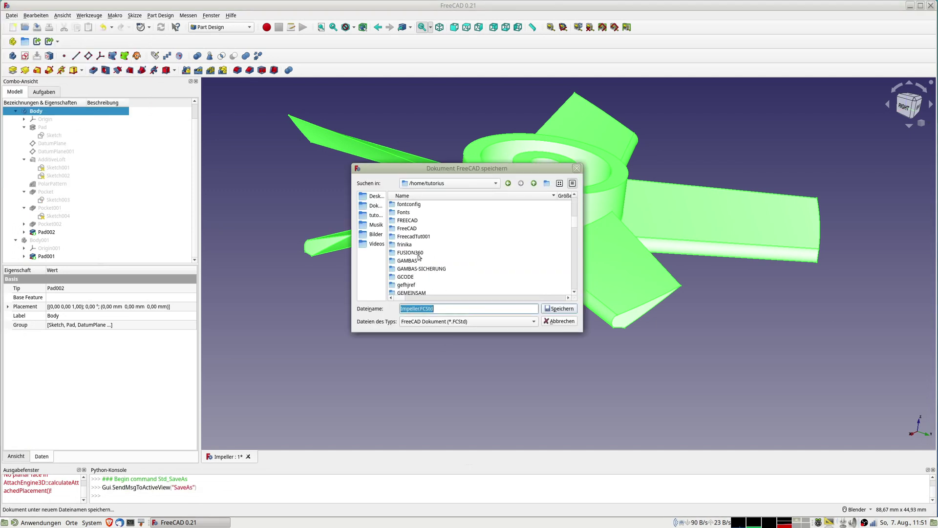
double_click(412, 222)
scroll(464, 264, down, 2)
scroll(464, 264, down, 3)
scroll(464, 263, down, 2)
scroll(464, 263, down, 3)
scroll(464, 262, down, 2)
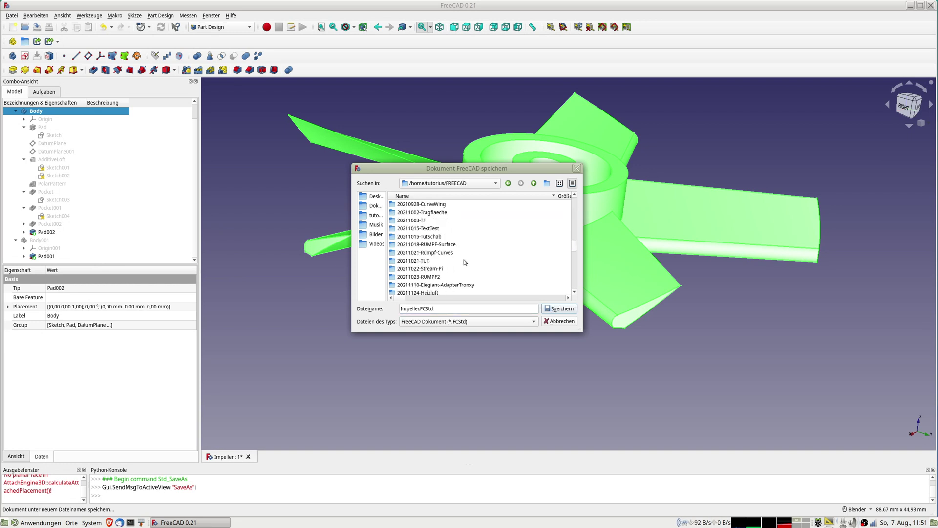
scroll(464, 262, down, 5)
scroll(464, 262, down, 1)
scroll(464, 262, down, 1)
scroll(464, 262, down, 2)
click(433, 237)
double_click(432, 237)
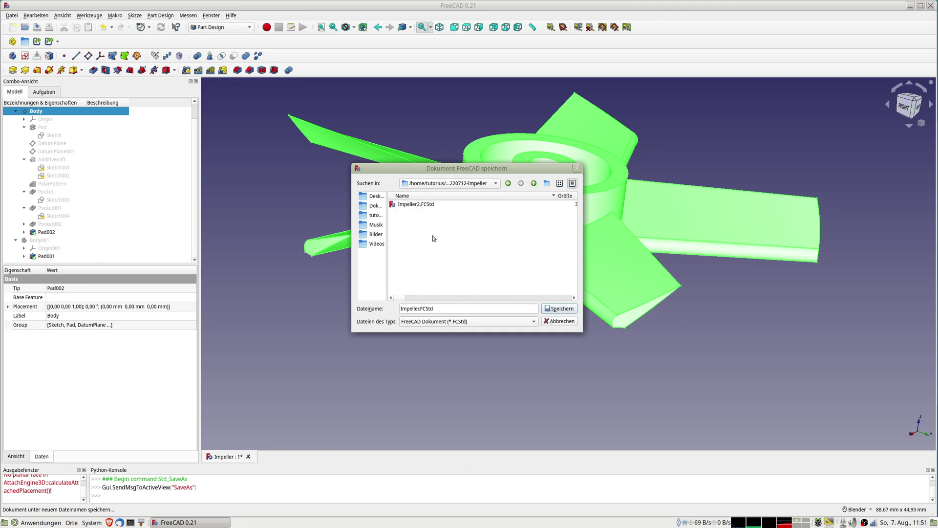
Step: Change the file name to Impeller3.FCStd and save
click(414, 205)
click(420, 308)
key(BackSpace)
text(3)
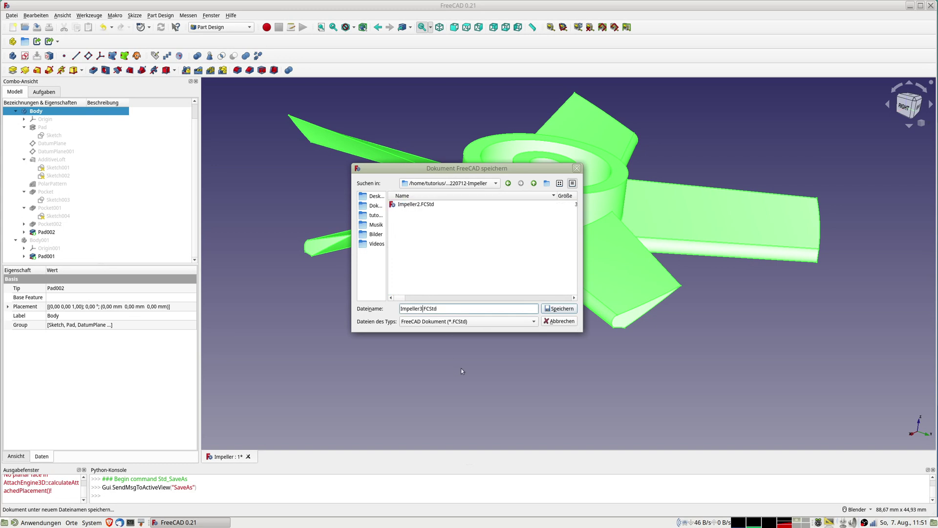
key(Return)
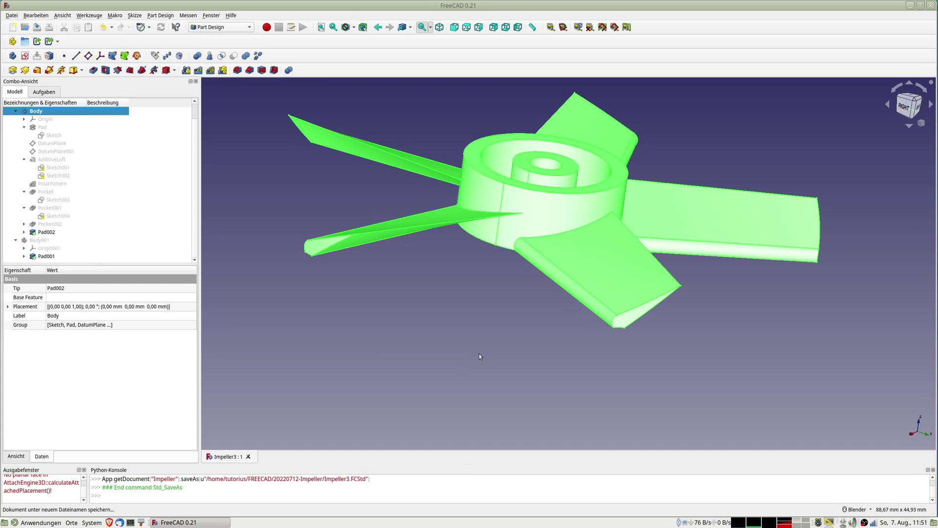
Step: Launch Ultimaker Cura from the BlenderStarter launcher
key(super+b)
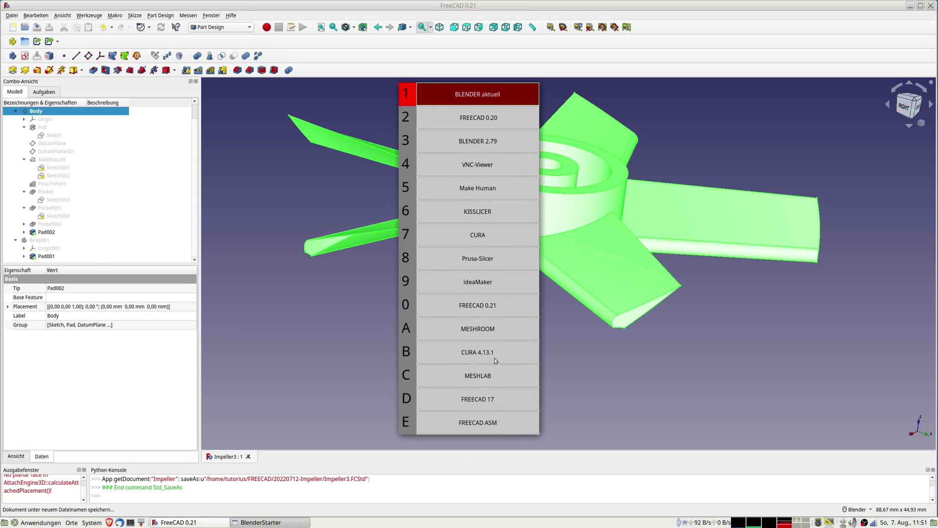
key(Escape)
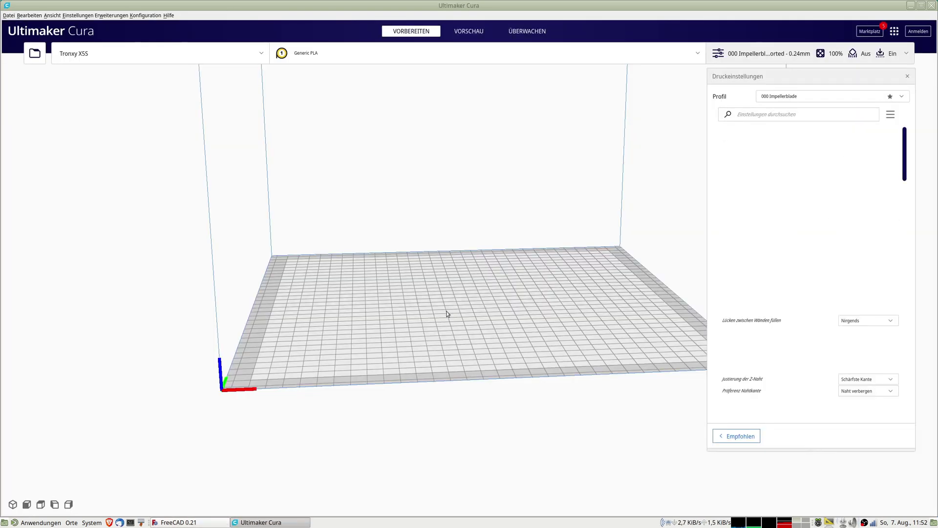
Step: Open Cura's file dialog and browse from the home folder into FREECAD
key(ctrl+o)
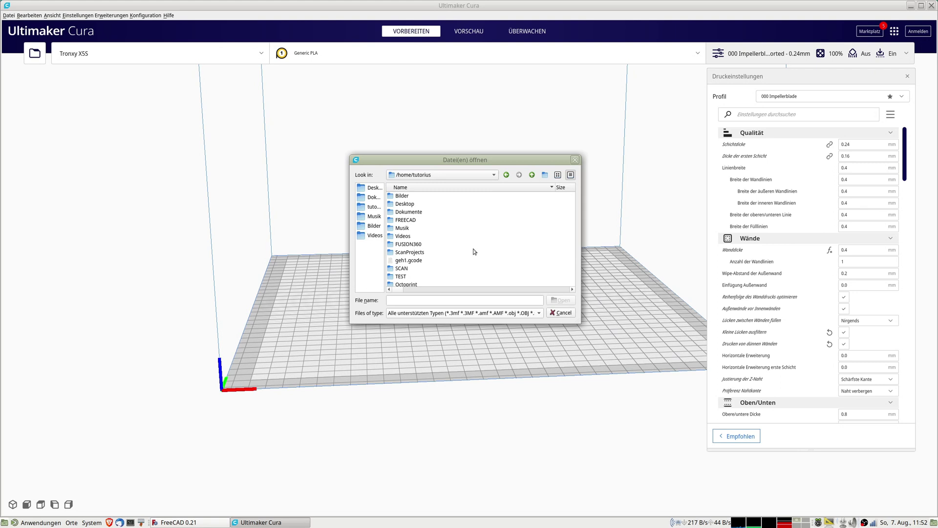
double_click(403, 209)
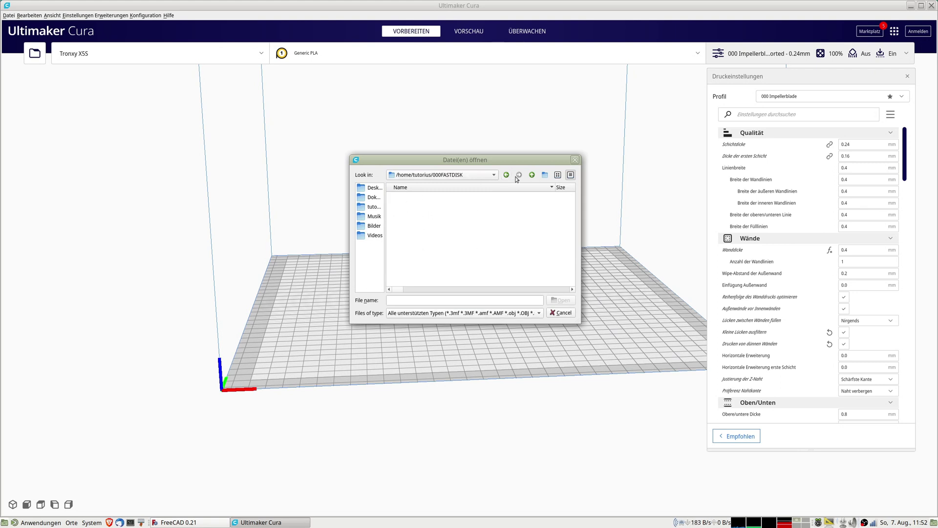
click(532, 175)
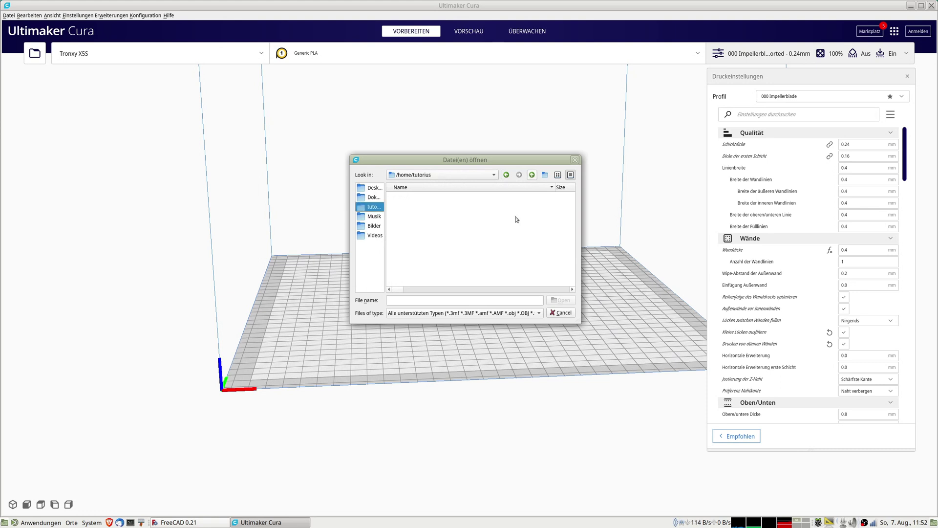
scroll(435, 267, down, 5)
scroll(435, 268, down, 5)
scroll(436, 268, down, 5)
double_click(422, 263)
Step: Load Impeller3-Body.stl from the 20220712-Impeller folder
scroll(462, 237, down, 3)
scroll(463, 238, down, 3)
scroll(463, 238, down, 3)
scroll(463, 238, down, 3)
scroll(463, 238, down, 3)
scroll(463, 239, down, 2)
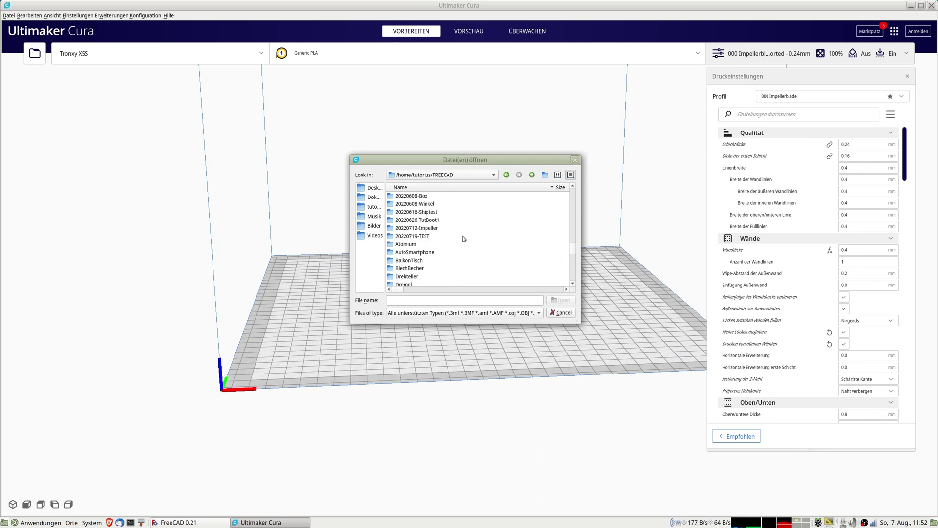
double_click(431, 229)
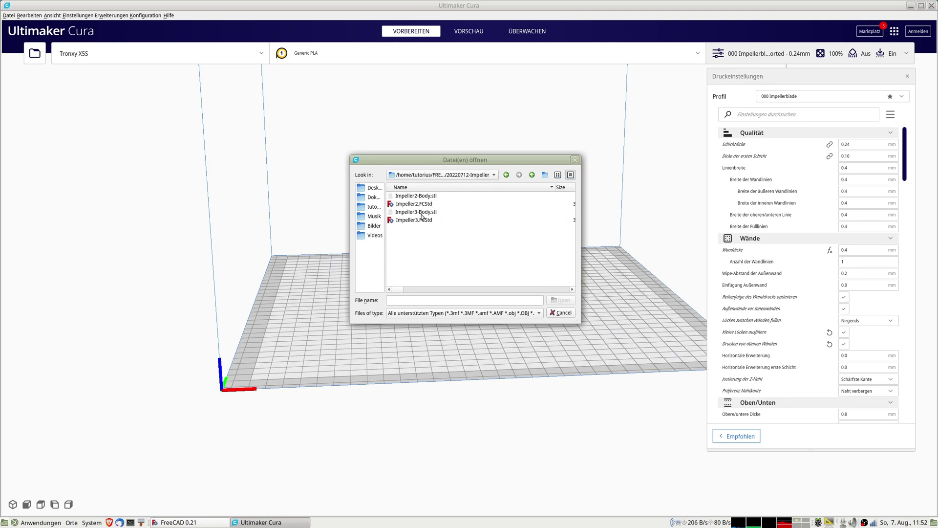
click(420, 212)
click(566, 300)
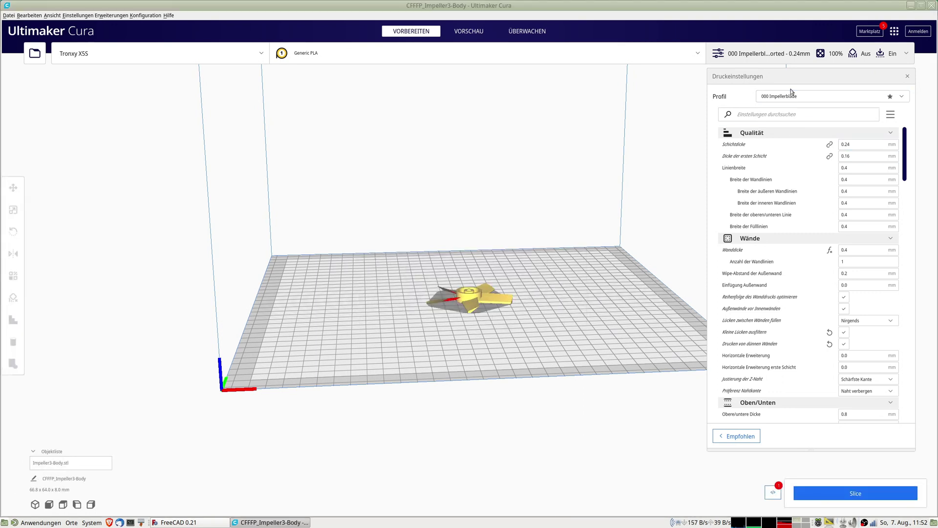
Step: Scroll the print settings to the Druckplattenhaftung (build plate adhesion) section
scroll(780, 316, down, 2)
scroll(780, 315, down, 1)
scroll(781, 315, down, 1)
scroll(784, 315, down, 1)
scroll(783, 314, down, 1)
scroll(784, 314, down, 5)
scroll(785, 314, down, 6)
scroll(784, 313, down, 6)
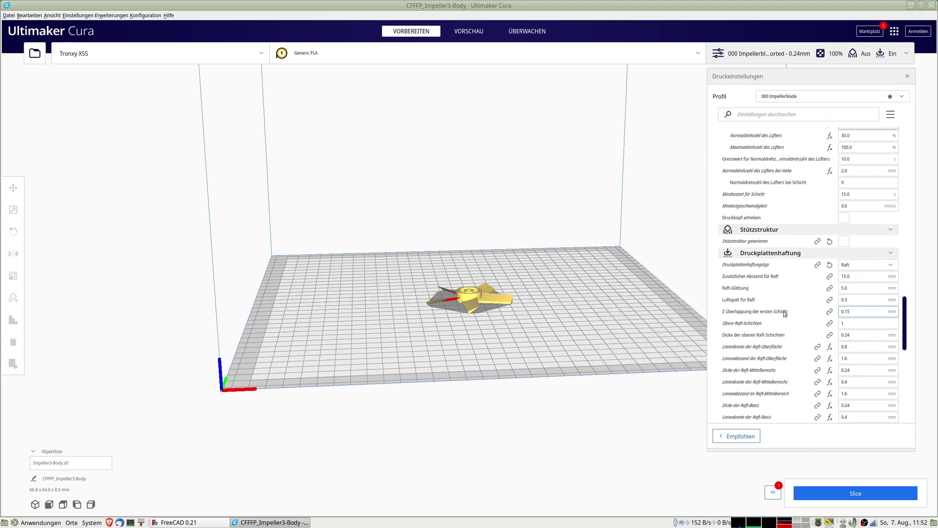
scroll(498, 313, up, 2)
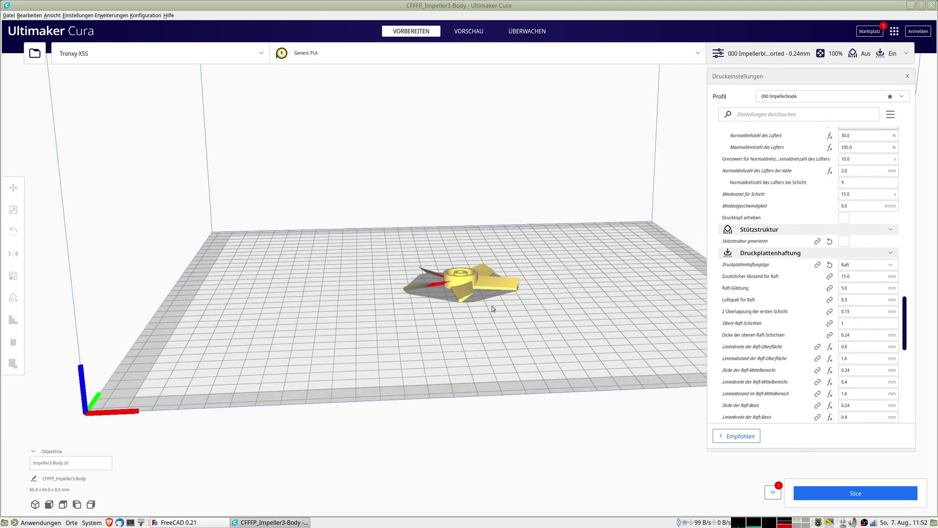
scroll(495, 314, up, 2)
scroll(489, 316, up, 2)
scroll(485, 319, up, 2)
Step: Slice the impeller (20 minutes, 5 g) and open the layer preview
mouse_move(484, 319)
right_down()
mouse_move(542, 345)
mouse_move(550, 230)
mouse_move(527, 254)
mouse_move(543, 266)
mouse_move(493, 312)
right_up()
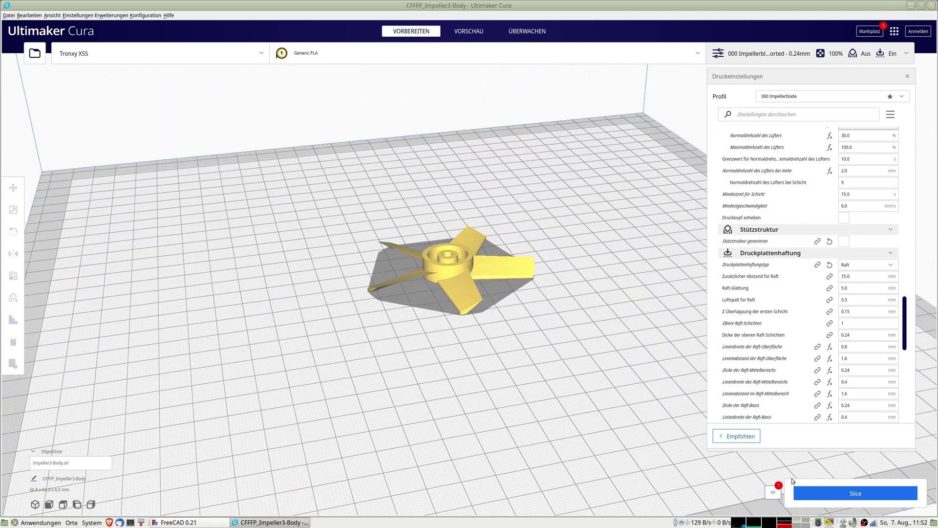
click(814, 493)
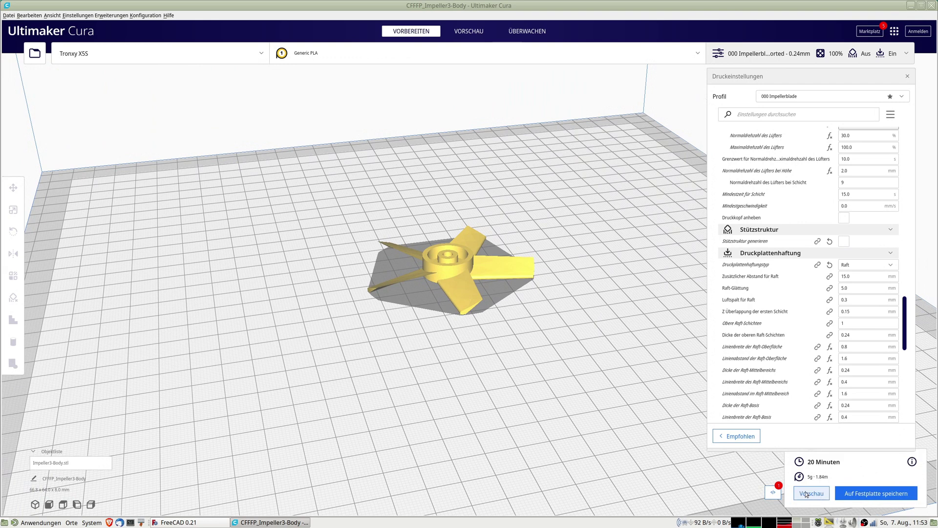
click(812, 493)
Step: Orbit and zoom through Cura's layer preview of the impeller and raft, then go back to FreeCAD
scroll(485, 335, up, 3)
mouse_move(485, 335)
right_down()
mouse_move(474, 294)
mouse_move(469, 312)
mouse_move(479, 303)
right_up()
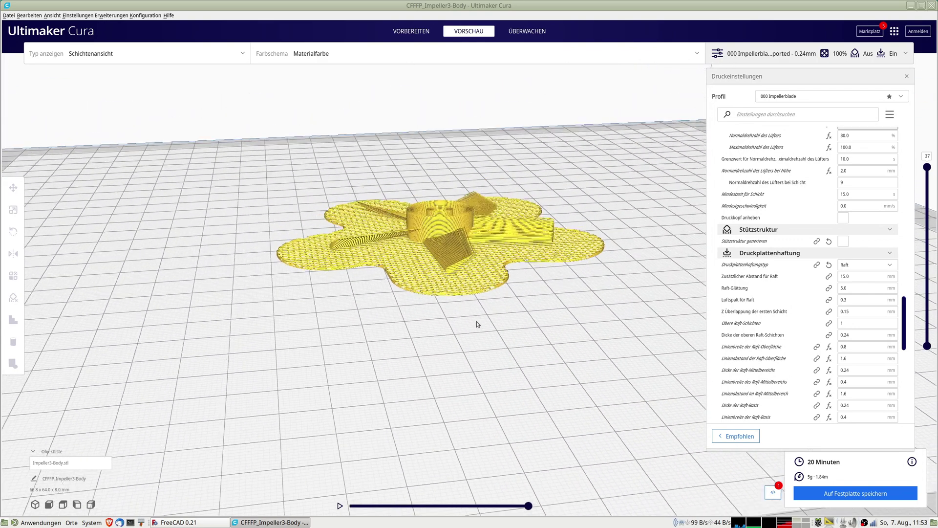
scroll(462, 251, up, 2)
right_drag(462, 252, 471, 251)
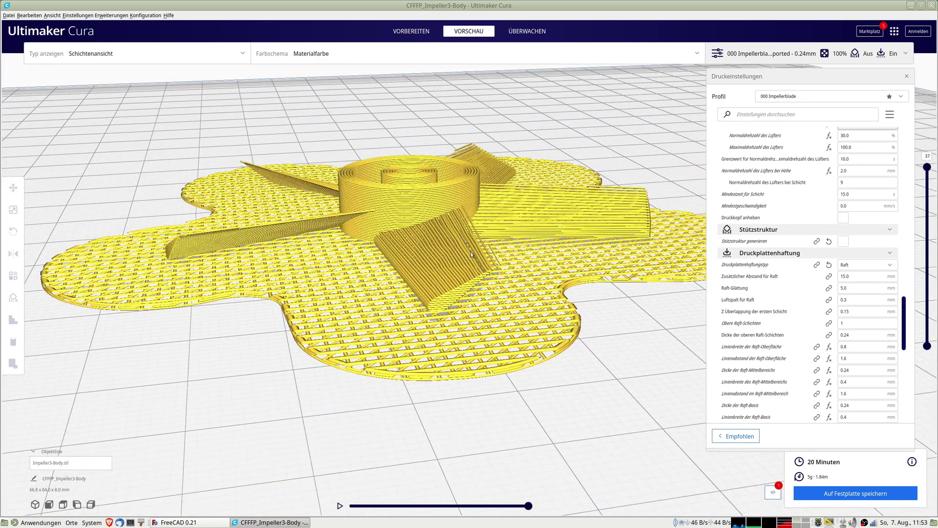
scroll(562, 334, up, 5)
scroll(562, 335, down, 3)
mouse_move(562, 334)
right_down()
mouse_move(419, 225)
mouse_move(405, 268)
right_up()
scroll(406, 268, down, 2)
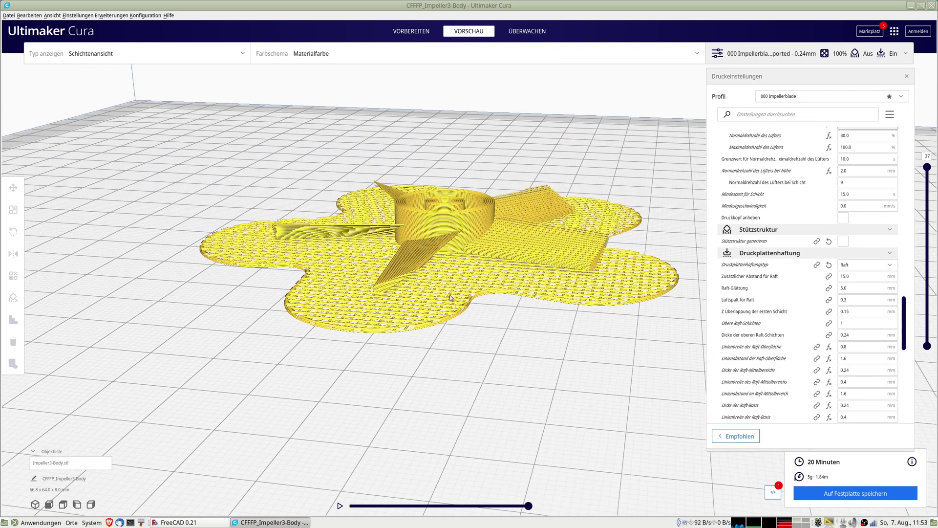
key(alt+Tab)
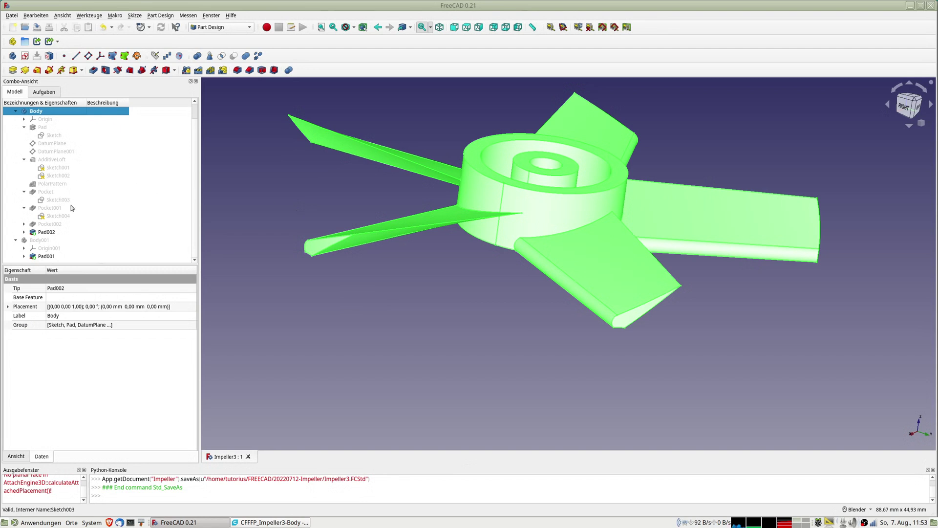
Step: Open Sketch001 and delete the lower line of the blade profile
double_click(57, 169)
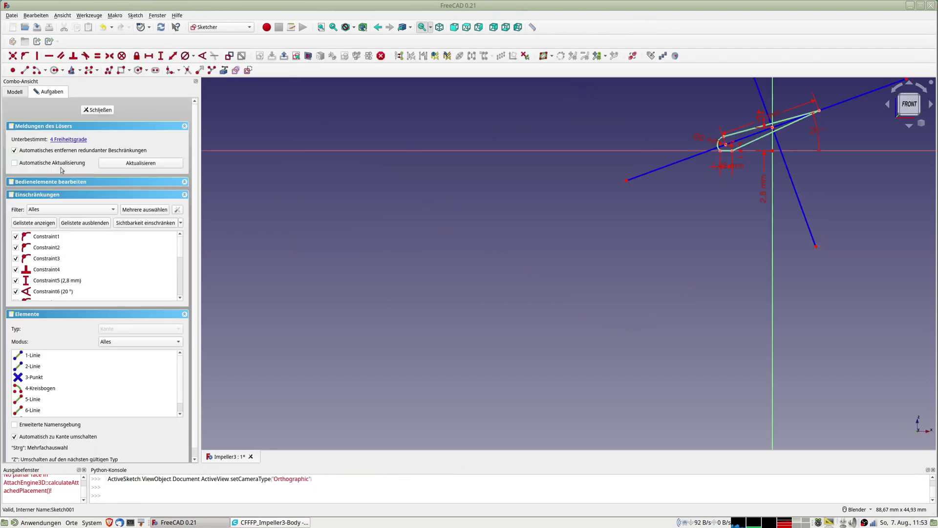
scroll(465, 212, up, 3)
shift+middle_drag(465, 212, 505, 247)
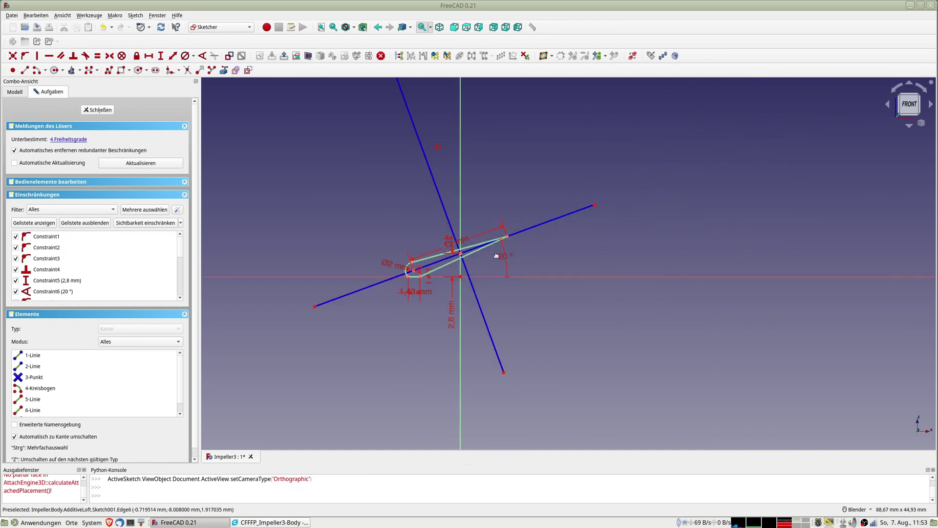
scroll(505, 246, up, 3)
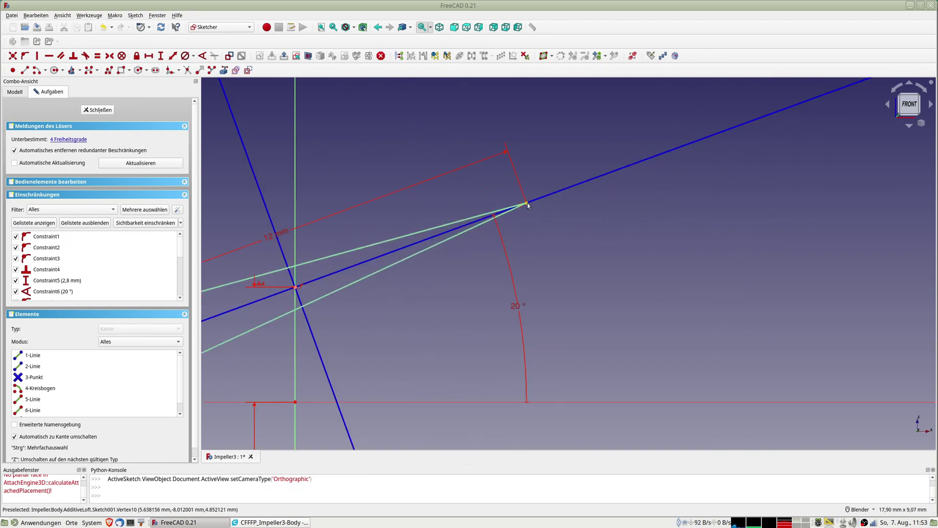
drag(528, 204, 531, 212)
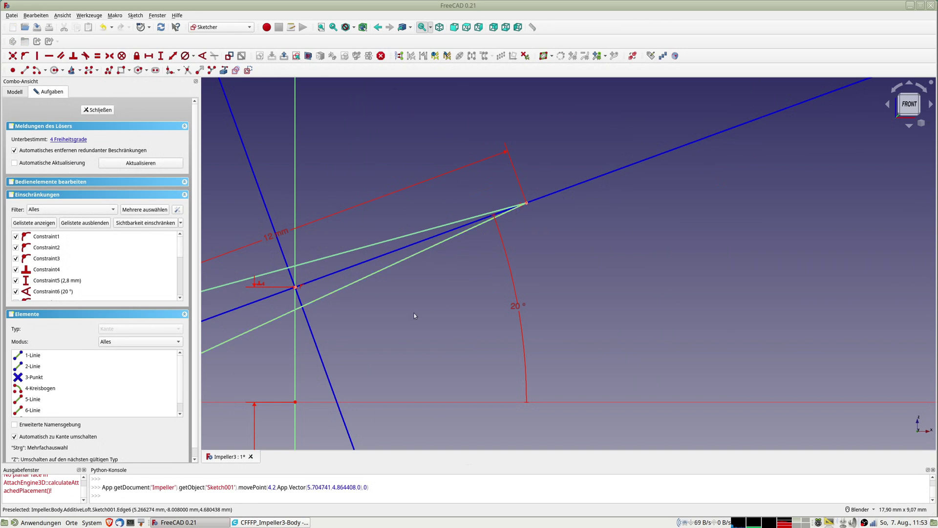
scroll(414, 312, down, 3)
click(342, 330)
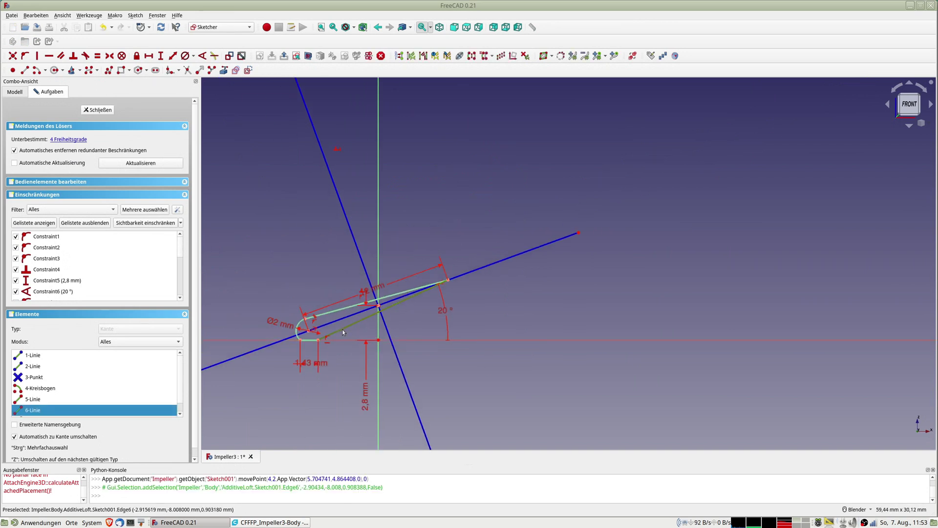
key(Delete)
Step: Draw a short flat end edge at the blade tip and a new lower line back to the base
scroll(455, 293, up, 2)
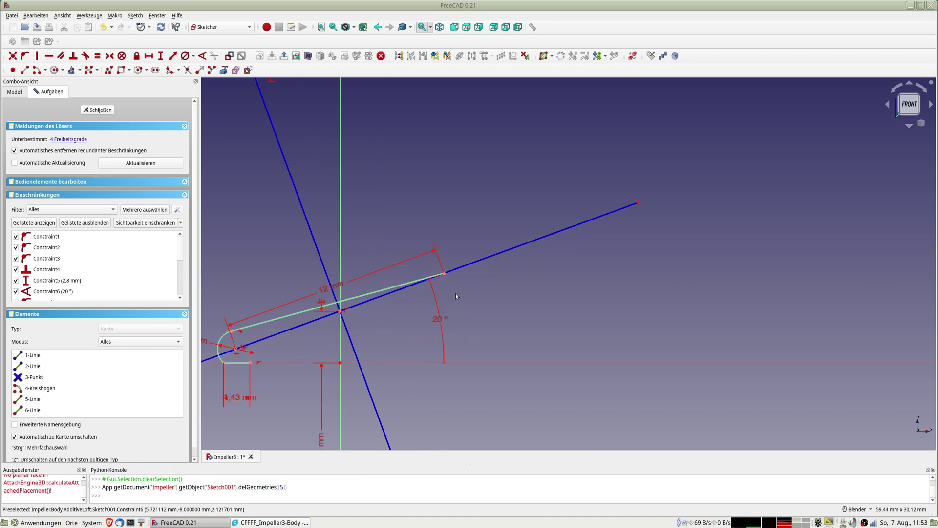
click(24, 70)
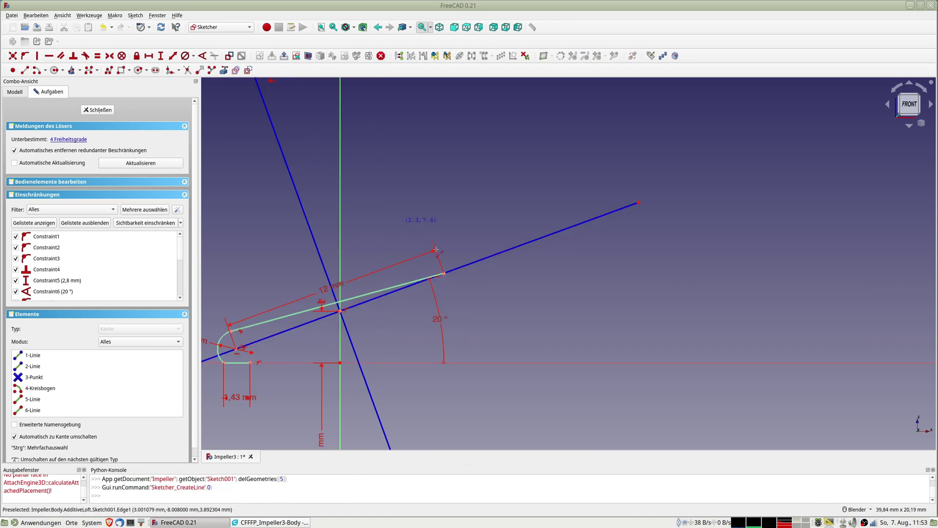
click(444, 273)
click(446, 277)
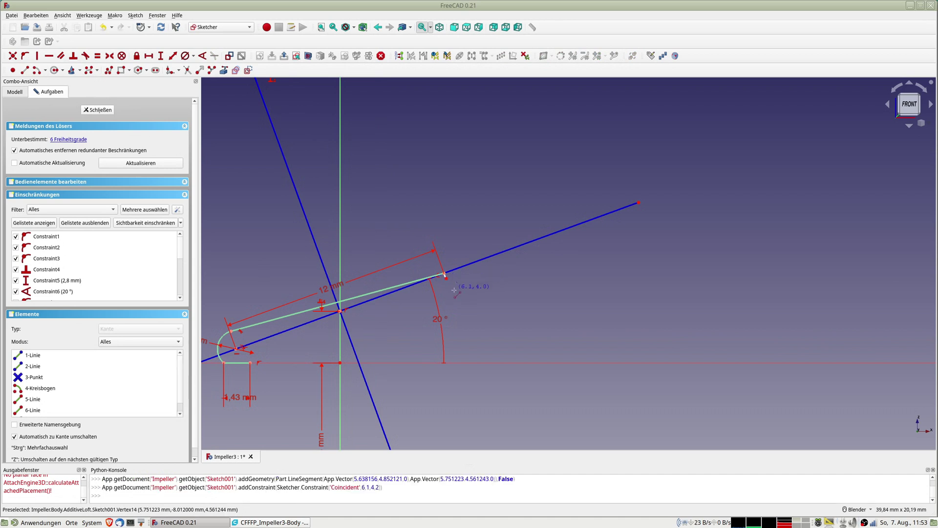
click(251, 362)
Step: Constrain the end edge perpendicular to the upper line and give it a 0.5 mm length
scroll(433, 290, up, 3)
scroll(432, 290, up, 2)
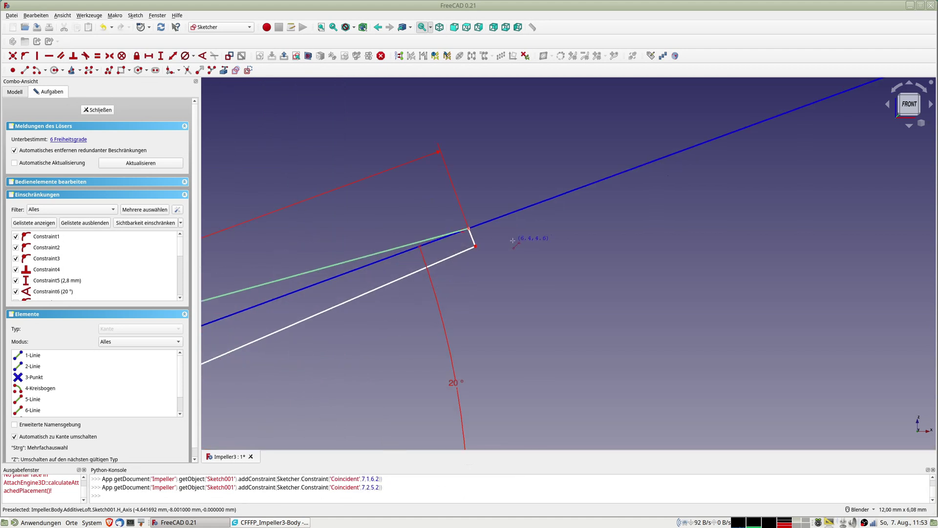
click(448, 234)
click(472, 238)
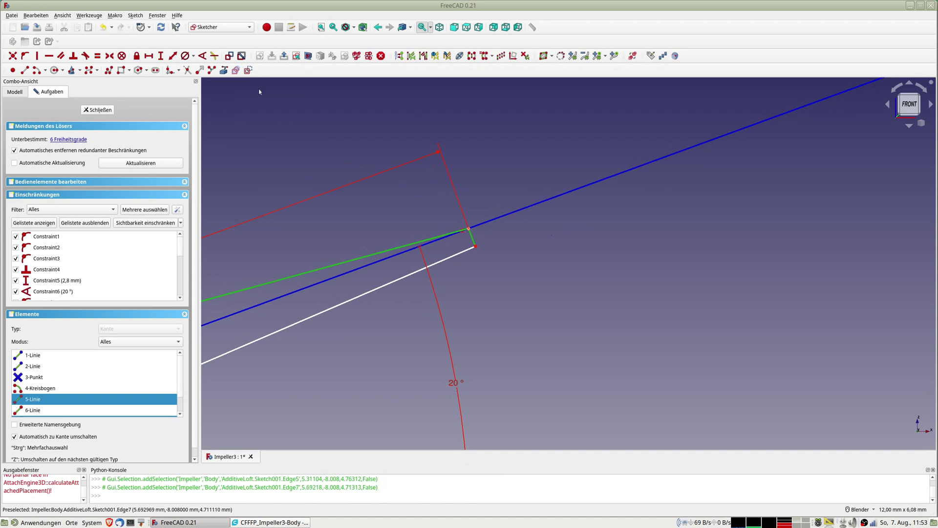
click(73, 55)
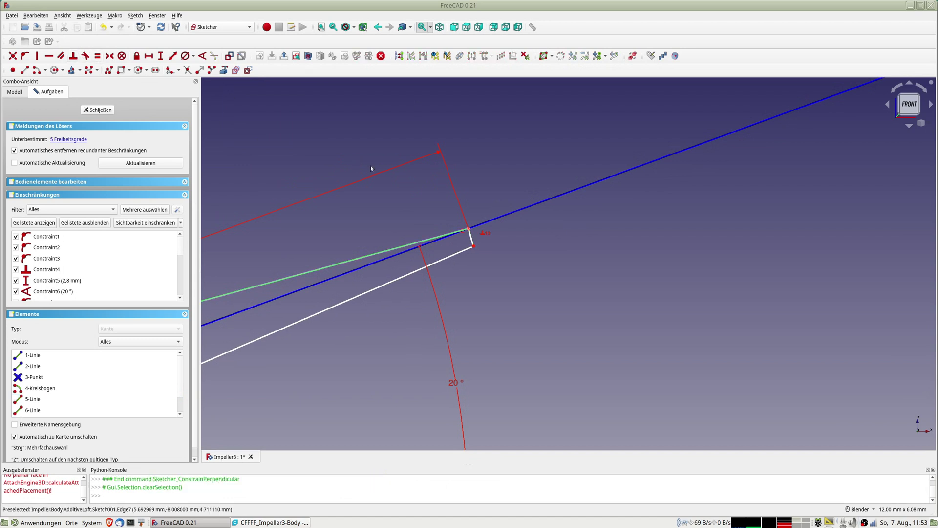
click(472, 239)
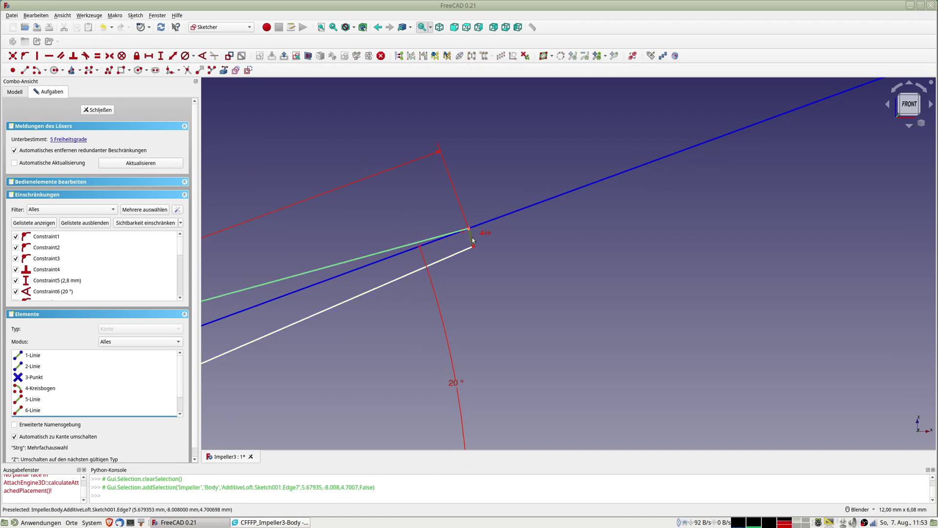
click(172, 55)
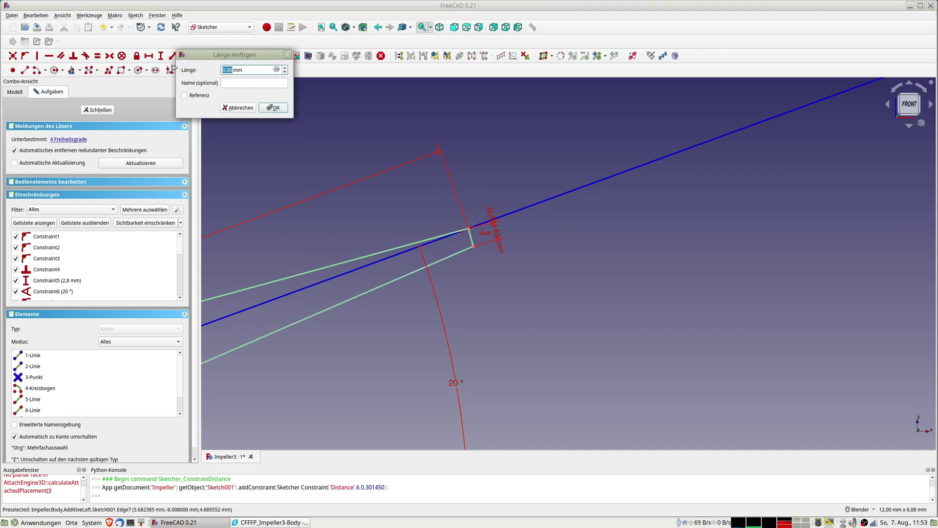
text(0,)
key(Return)
scroll(502, 308, down, 3)
scroll(470, 315, down, 2)
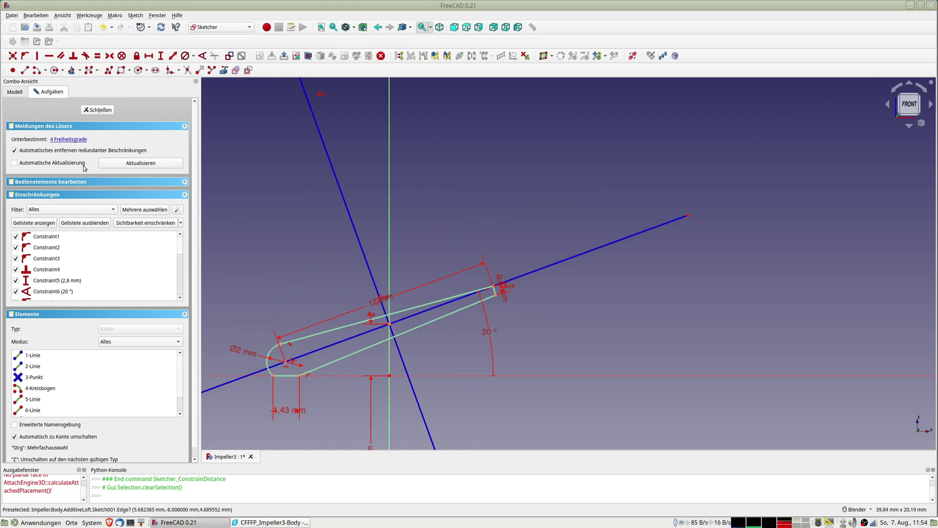
Step: Close Sketch001, open Sketch002 and delete its lower profile line
click(102, 108)
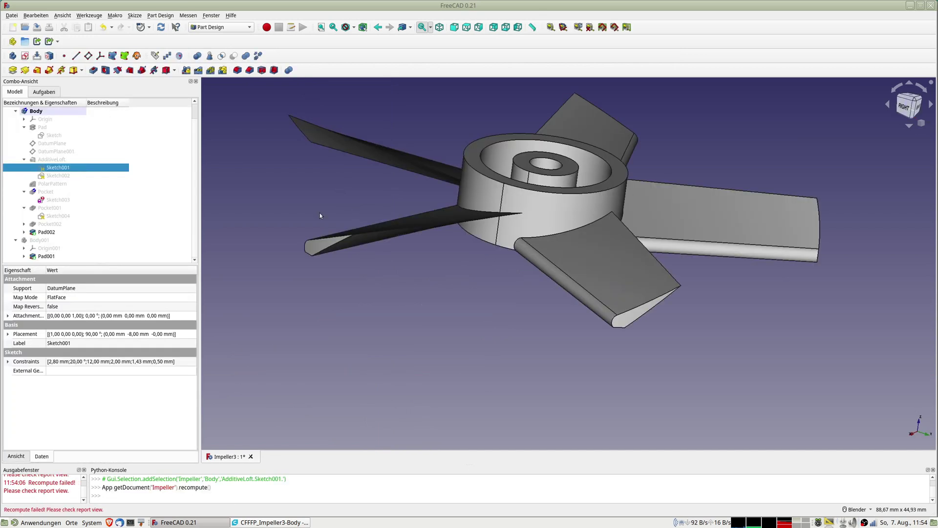
double_click(58, 176)
scroll(821, 119, up, 2)
scroll(820, 119, up, 2)
scroll(615, 262, up, 2)
scroll(614, 261, up, 2)
scroll(596, 258, up, 2)
click(560, 270)
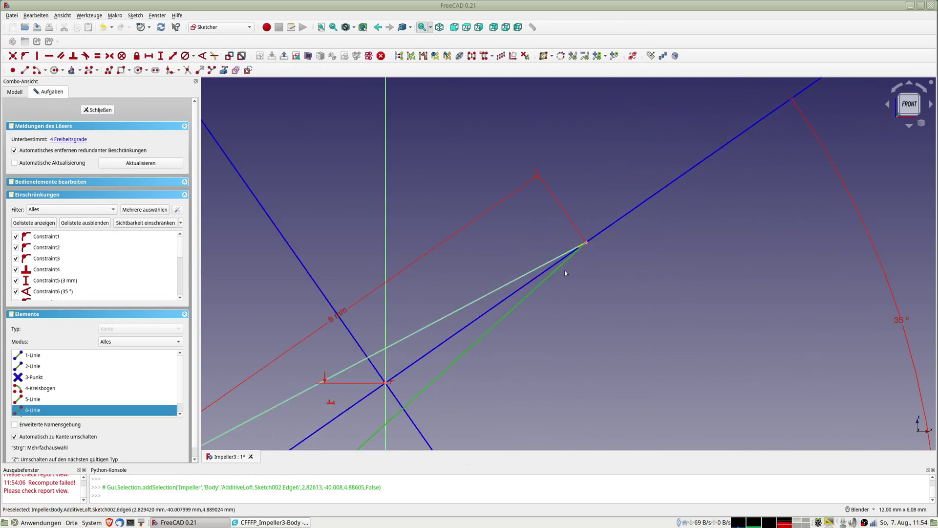
key(Delete)
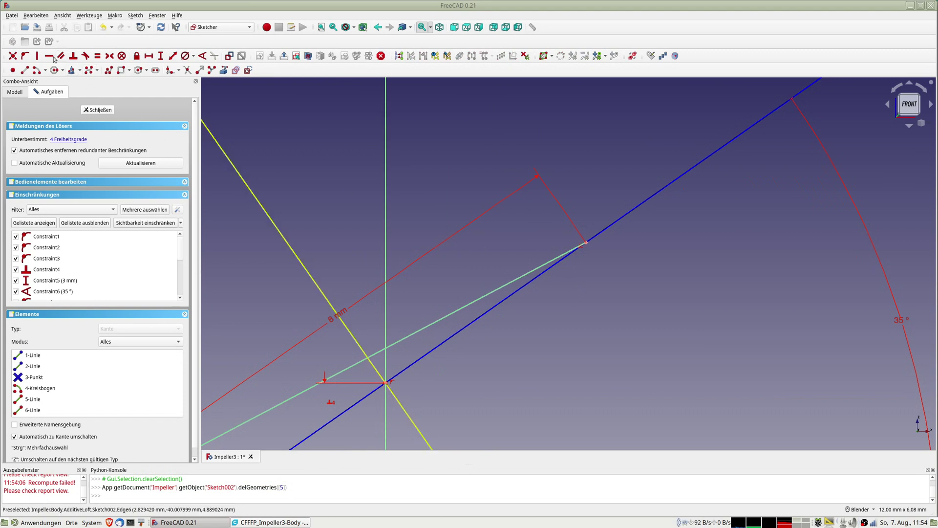
Step: Draw a short flat end edge at Sketch002's tip and a new lower line back to the base
click(37, 55)
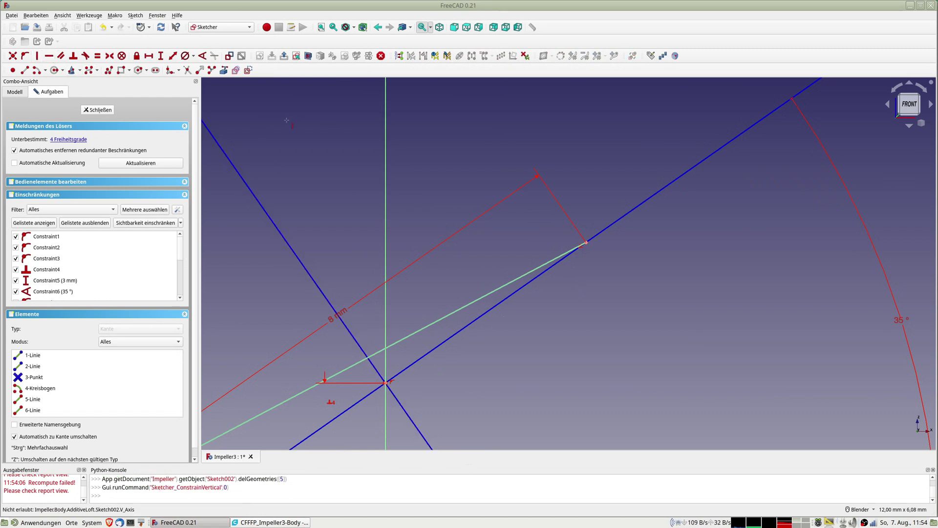
click(24, 70)
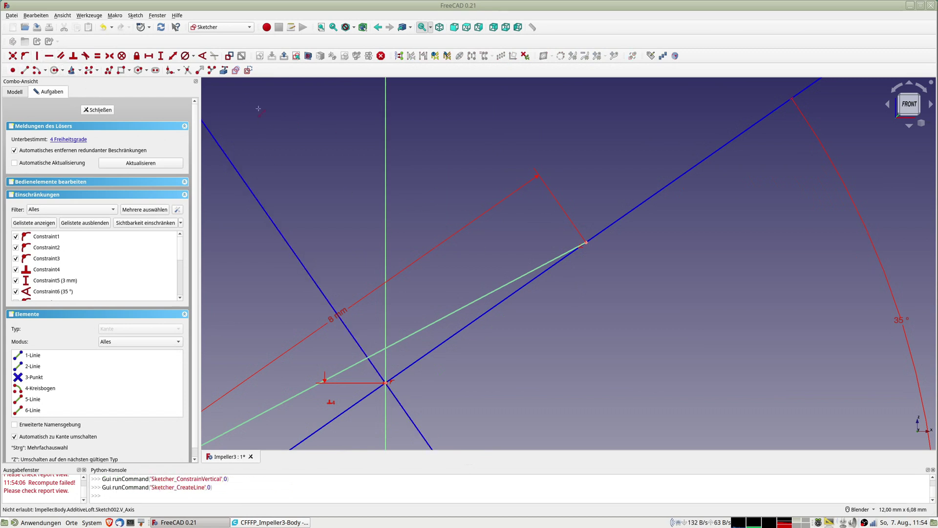
click(586, 243)
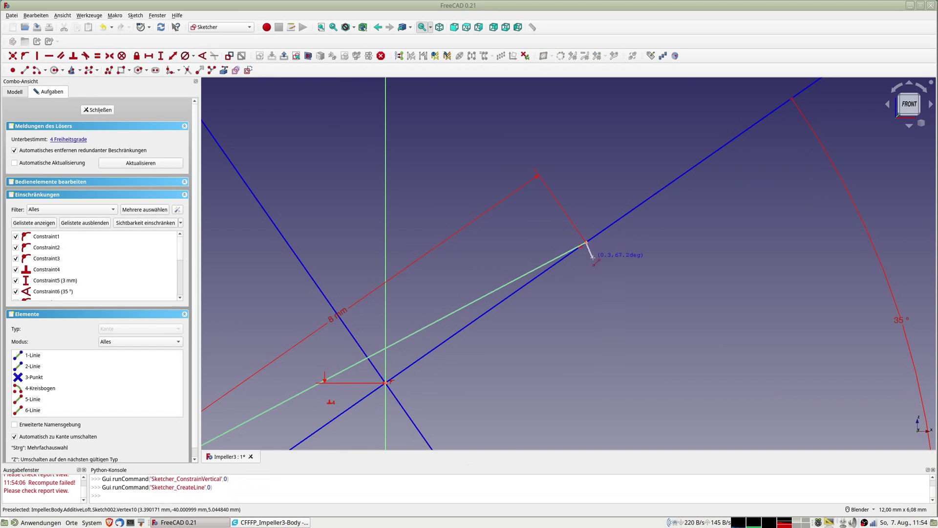
click(592, 258)
mouse_move(503, 394)
middle_down()
mouse_move(395, 400)
mouse_move(654, 244)
middle_up()
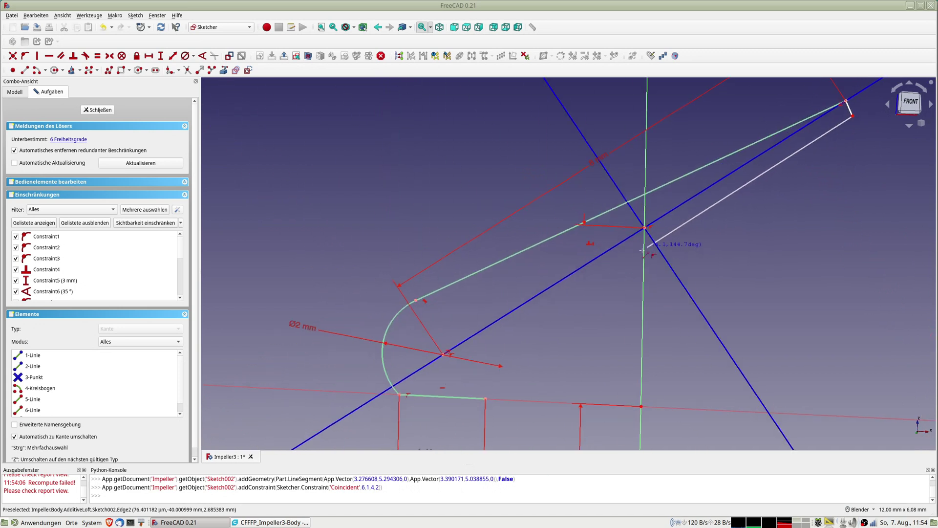
click(486, 396)
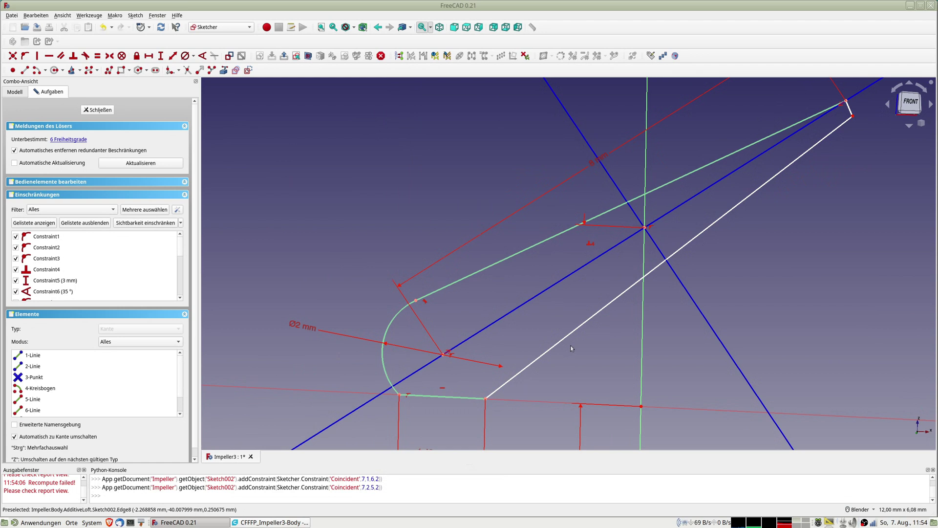
key(1)
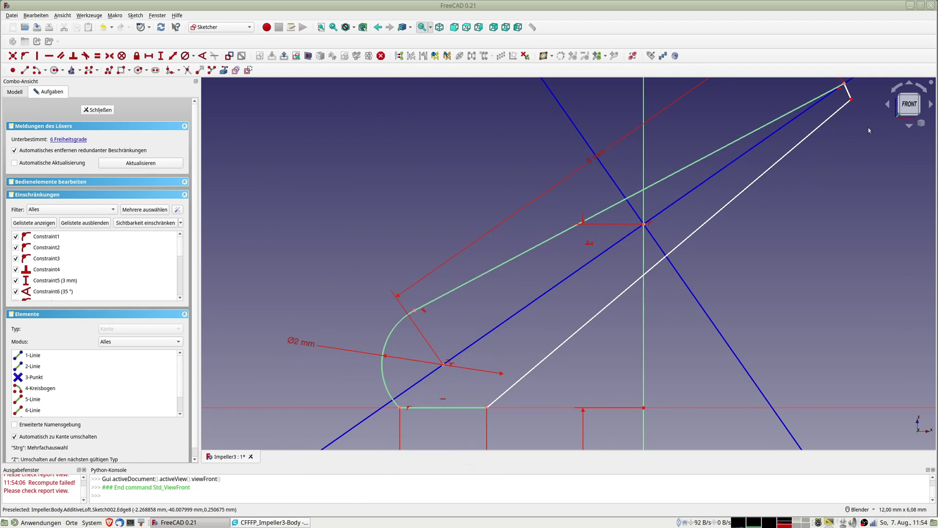
Step: Make the end edge perpendicular to the upper line, set it to 0.5 mm, and close the sketch
click(849, 91)
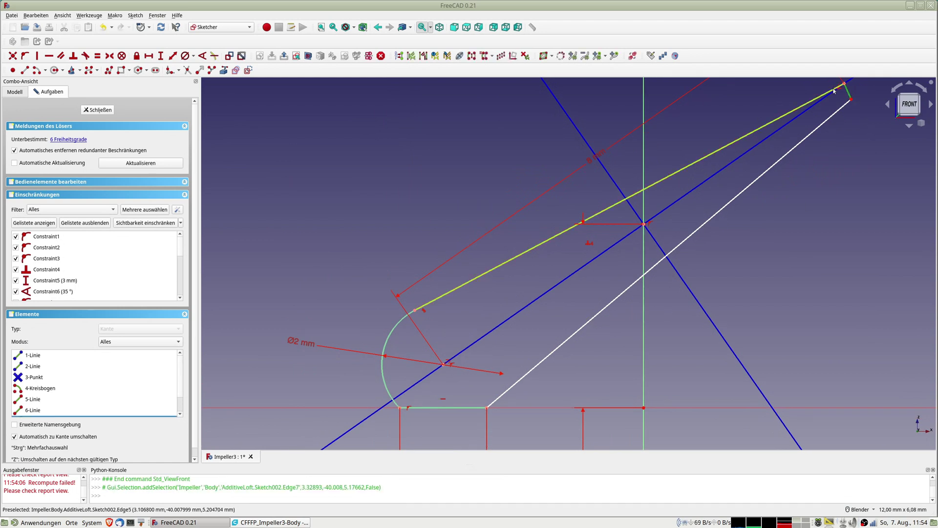
click(73, 56)
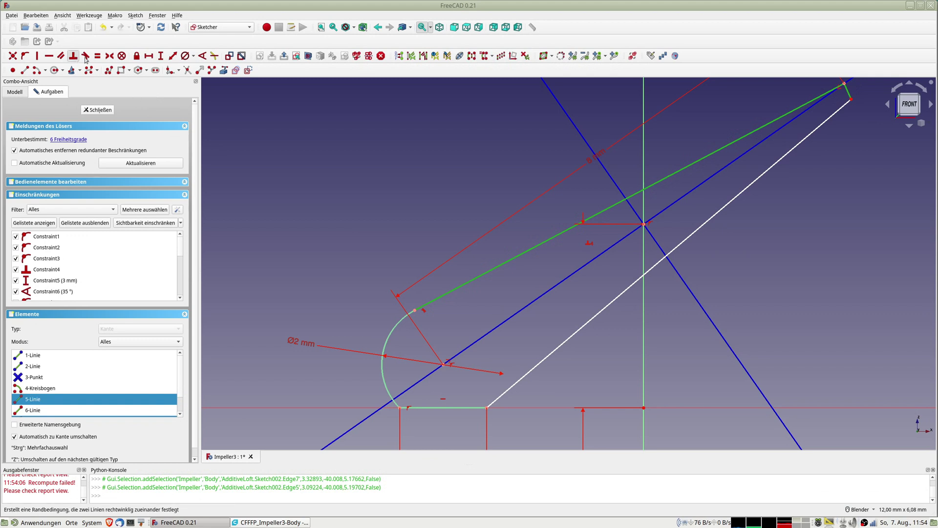
click(846, 92)
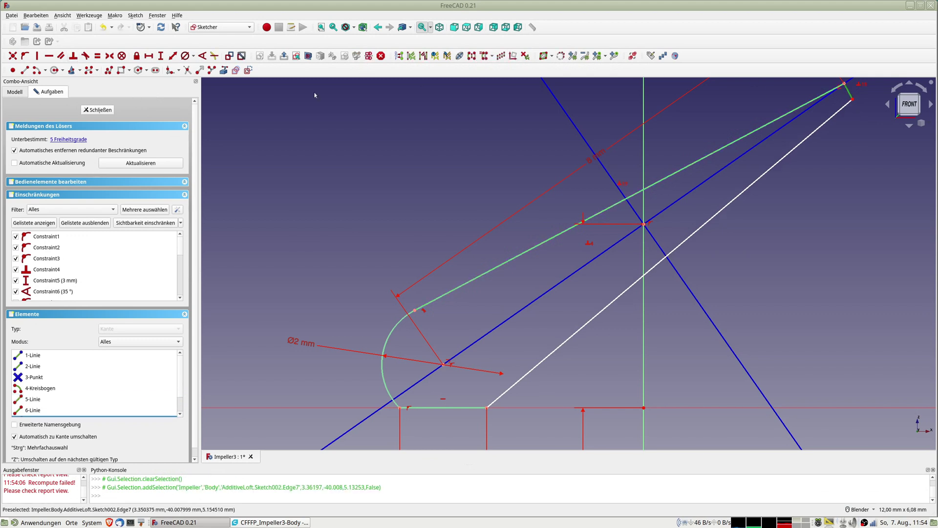
click(173, 57)
text(0,5)
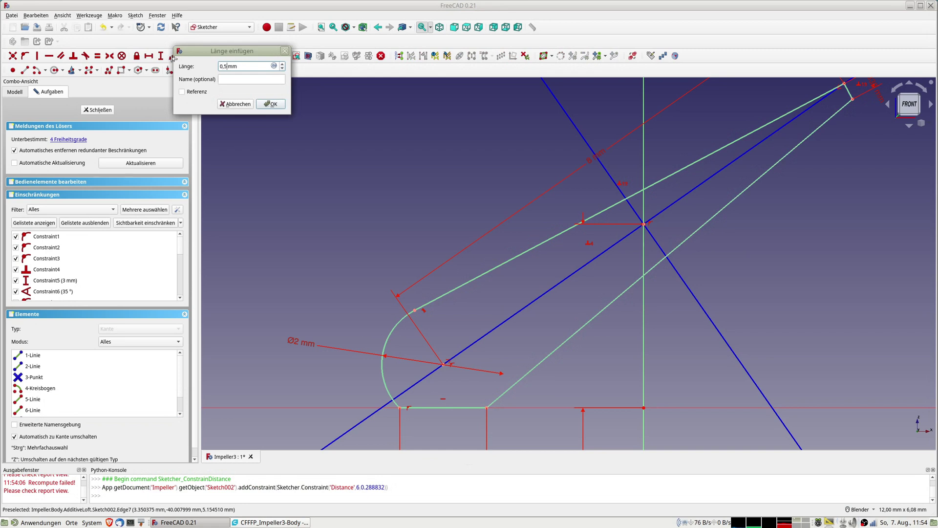
key(Return)
scroll(480, 277, down, 4)
scroll(480, 277, down, 3)
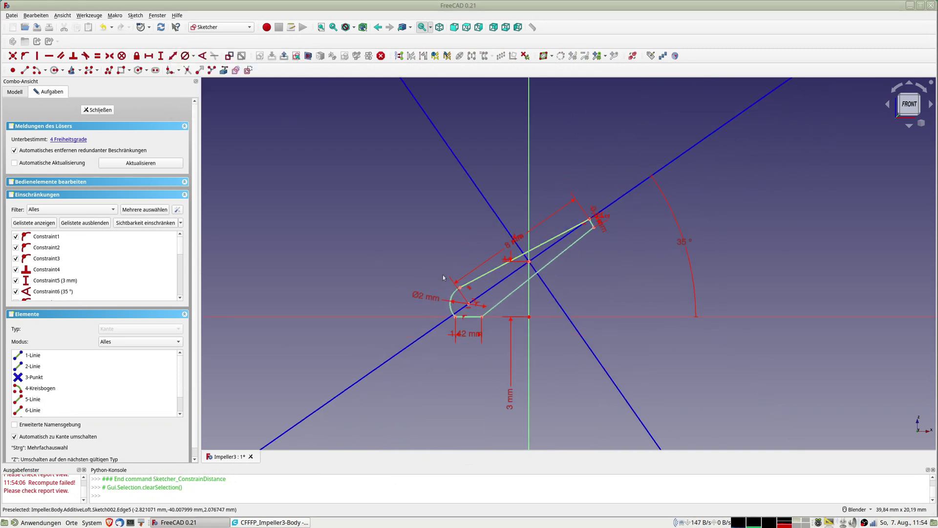
click(101, 109)
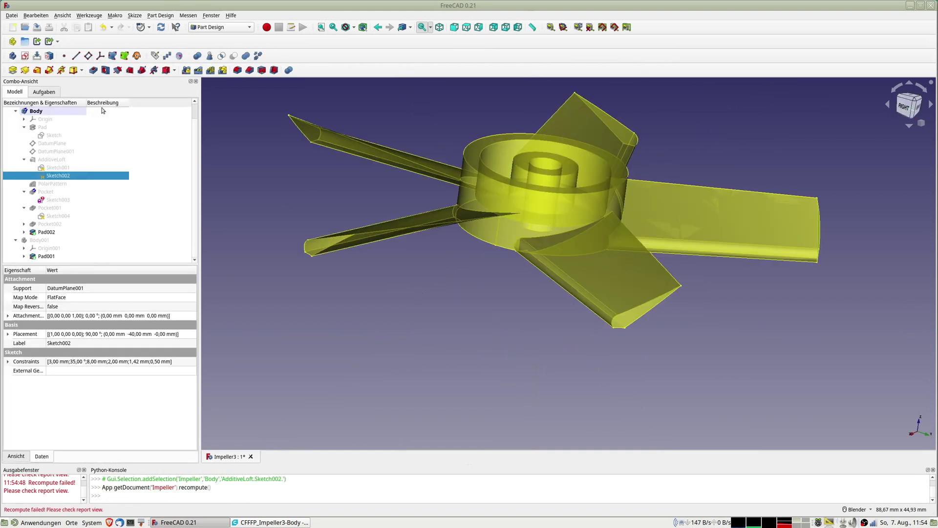
Step: Show the PolarPattern and try mapping Sketch003 onto the body, dismissing the circular-dependency warning
click(56, 201)
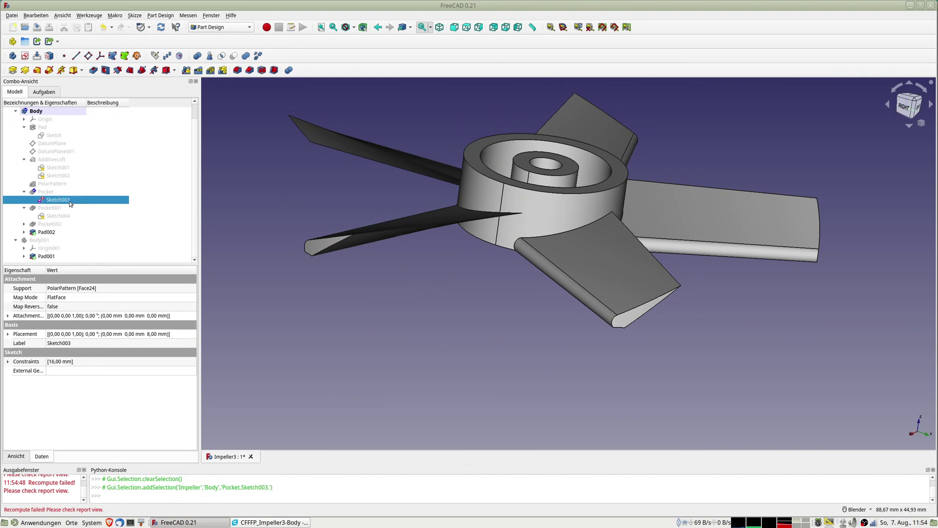
click(50, 185)
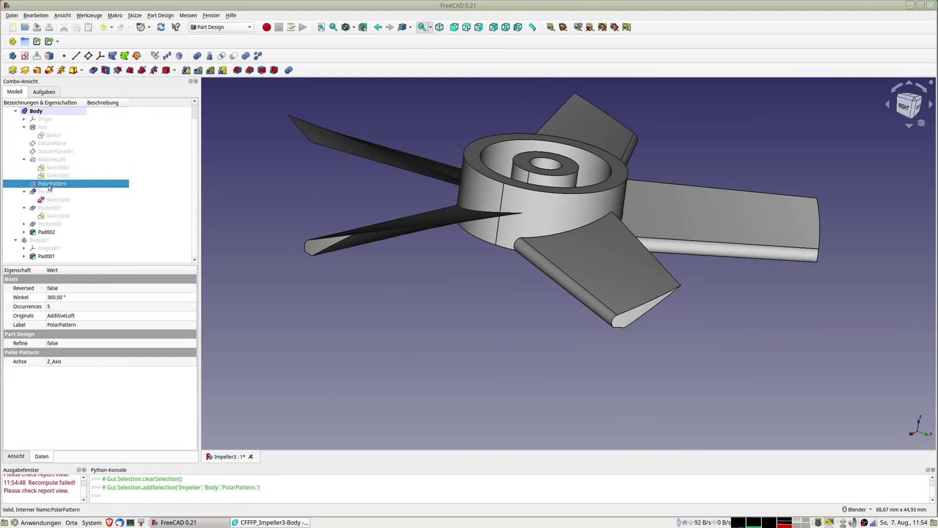
key(space)
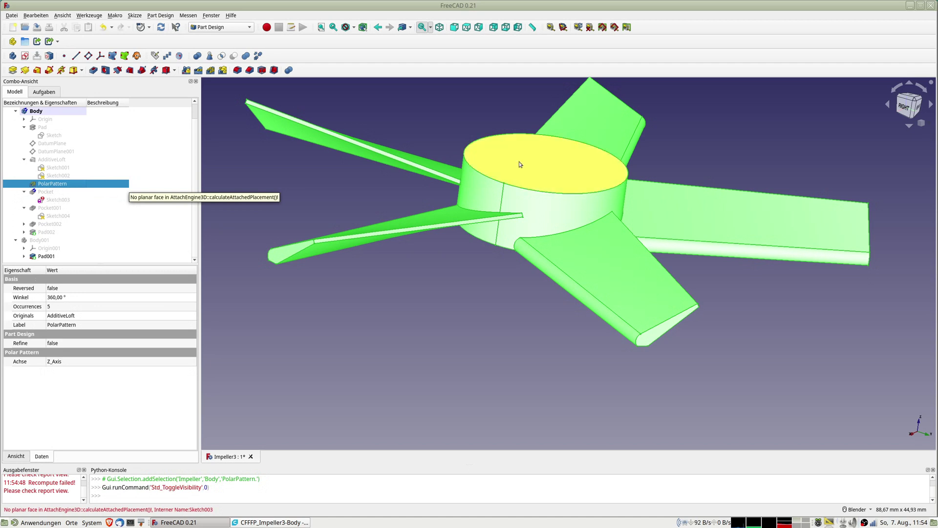
click(535, 162)
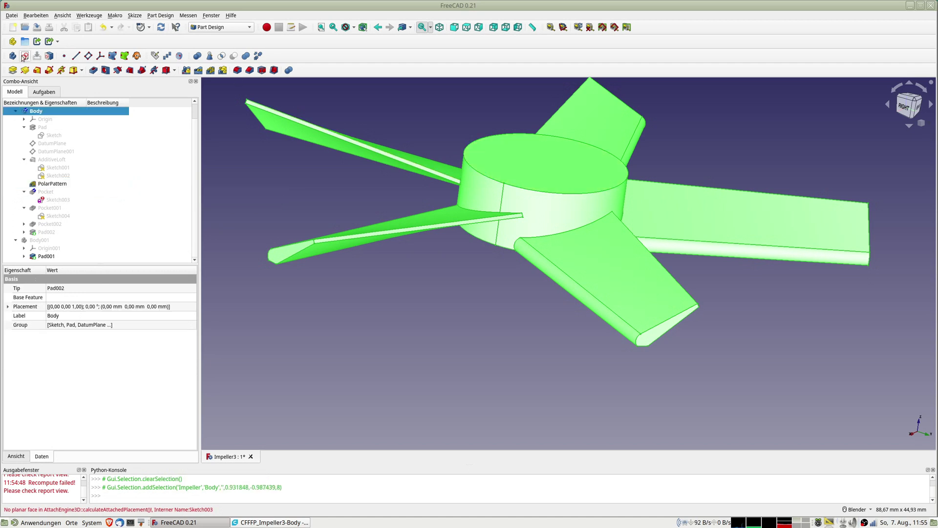
click(49, 57)
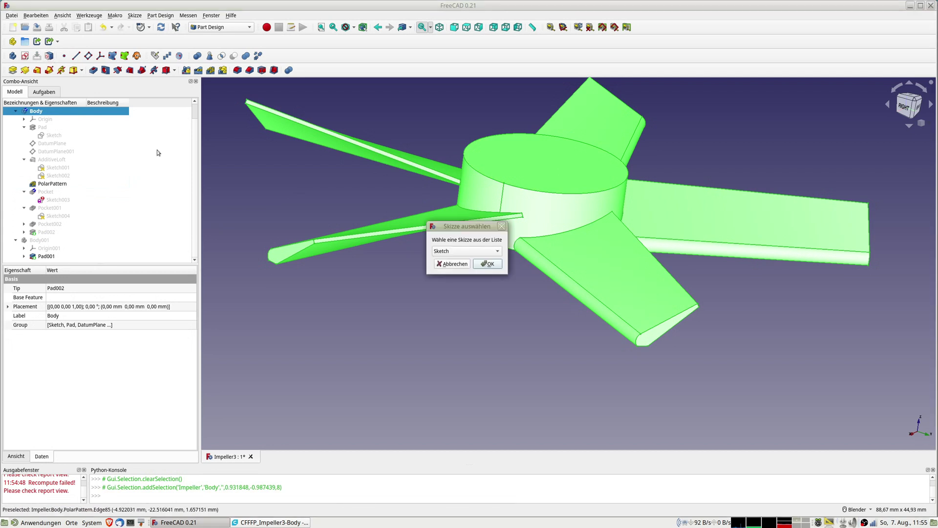
click(477, 252)
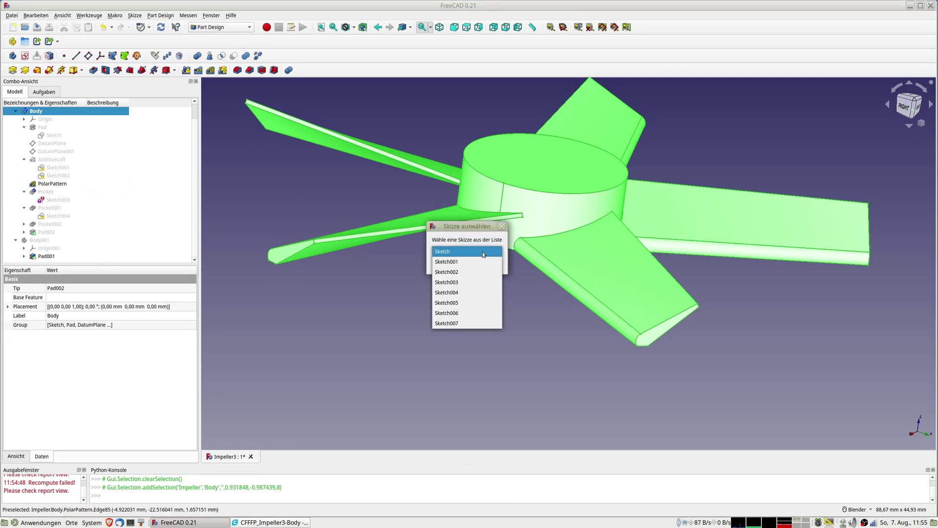
click(456, 282)
click(491, 266)
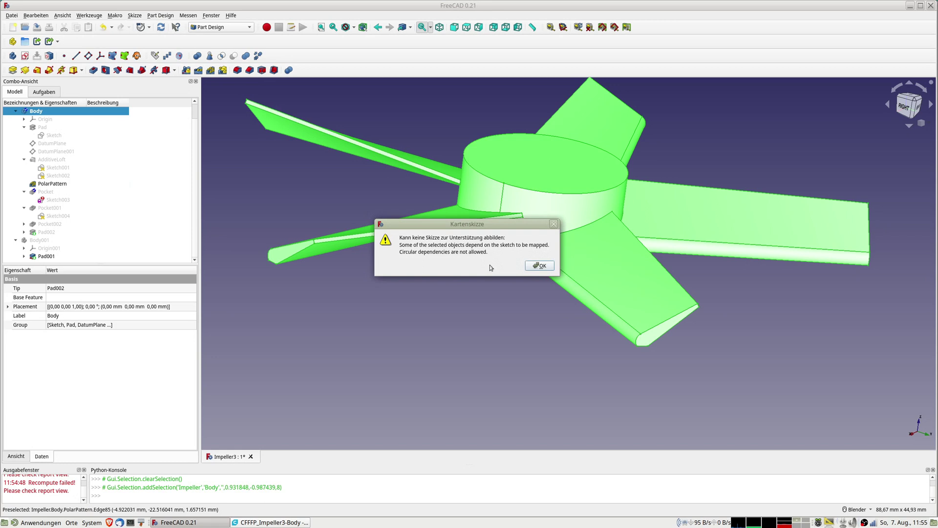
click(541, 266)
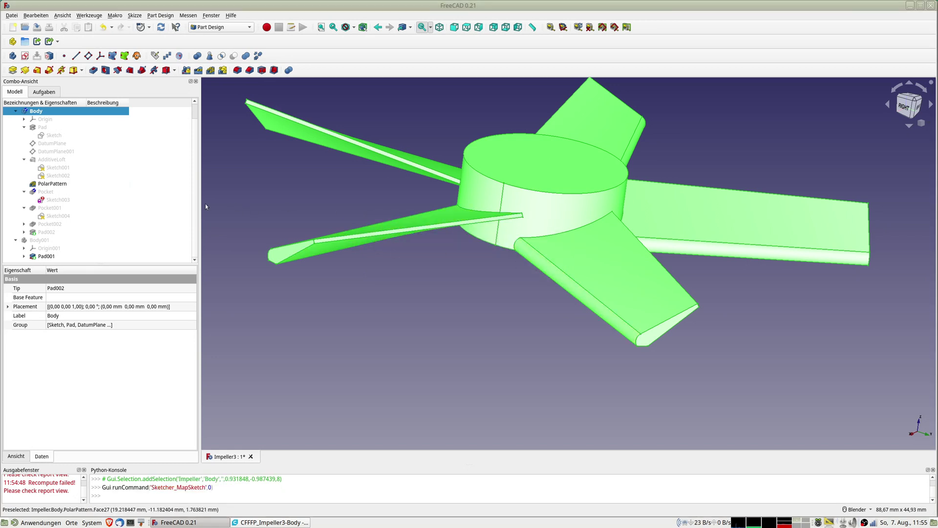
Step: Map Sketch003 onto the hub's flat top face with FlatFace attachment
click(51, 203)
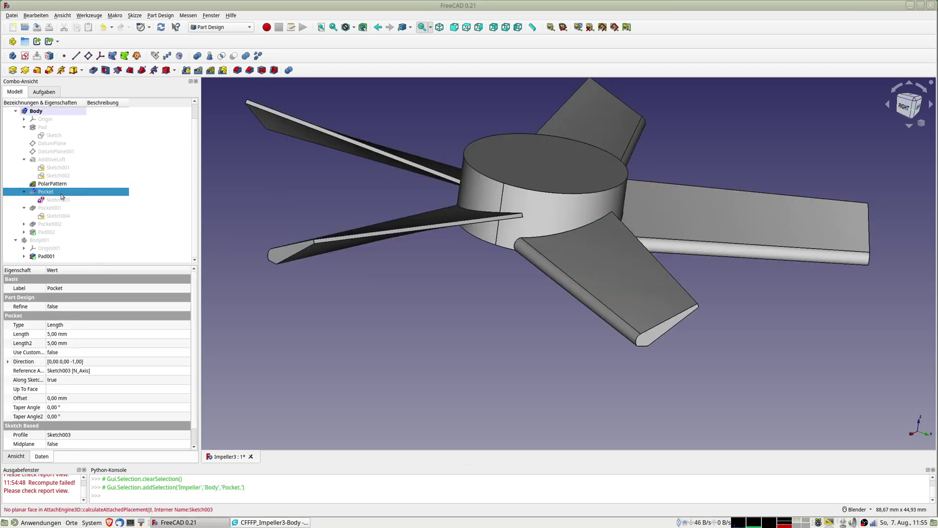
double_click(55, 199)
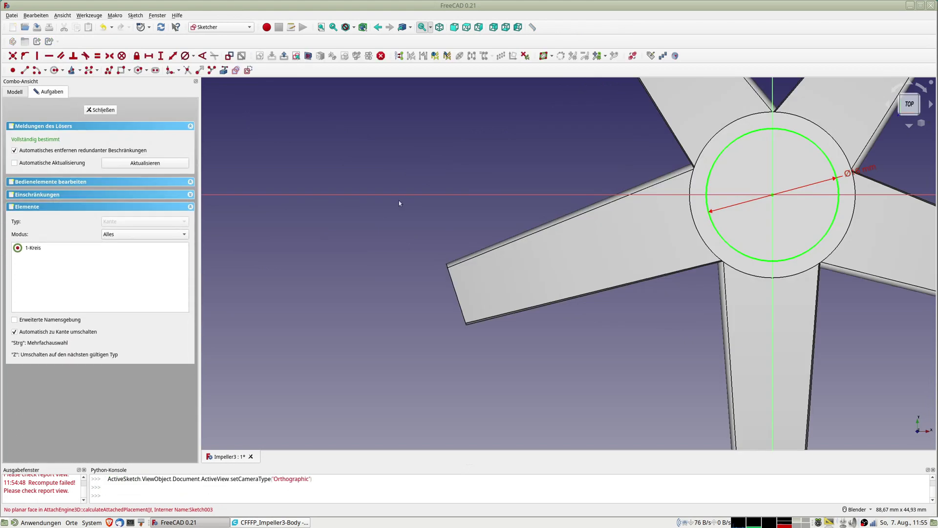
click(108, 112)
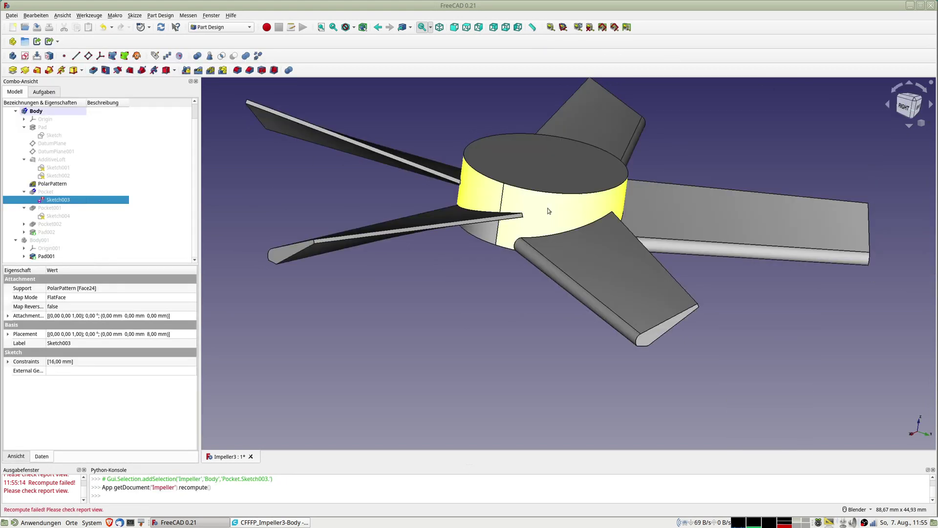
middle_drag(538, 210, 515, 203)
click(525, 151)
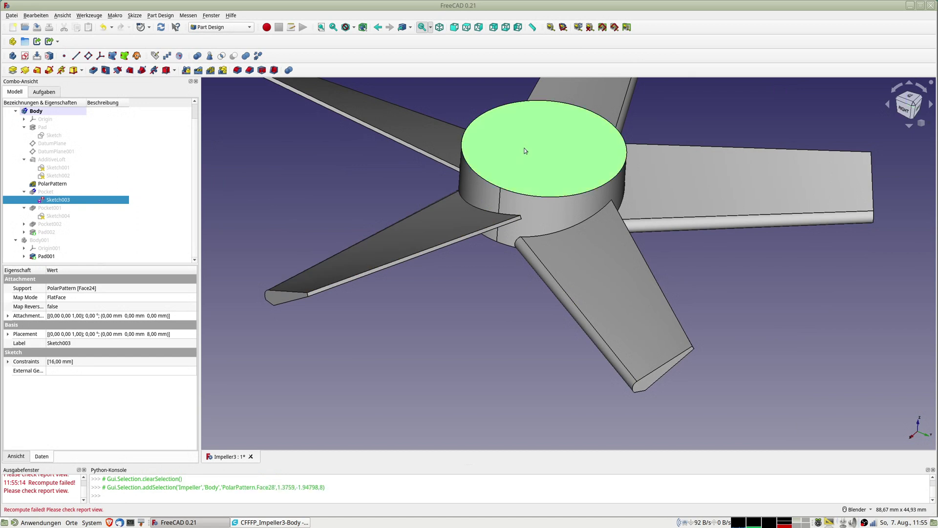
click(50, 56)
click(458, 254)
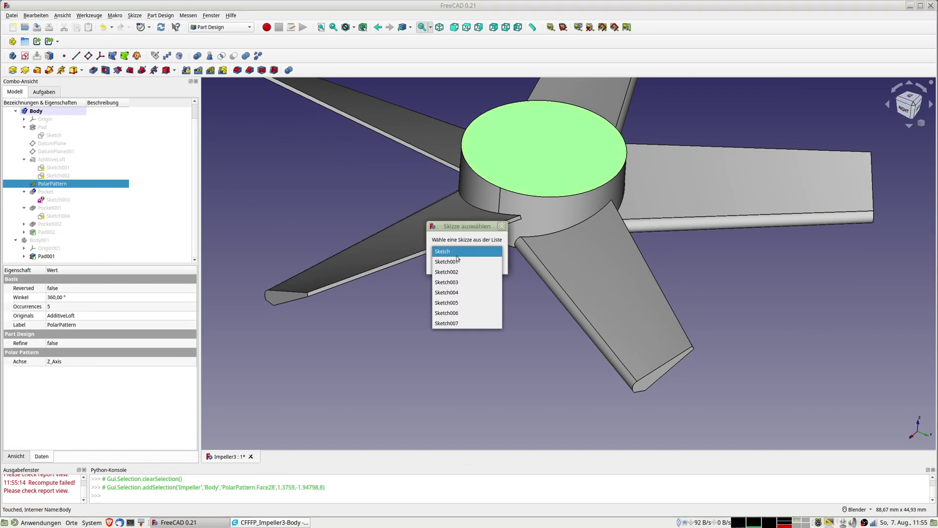
click(454, 292)
click(487, 264)
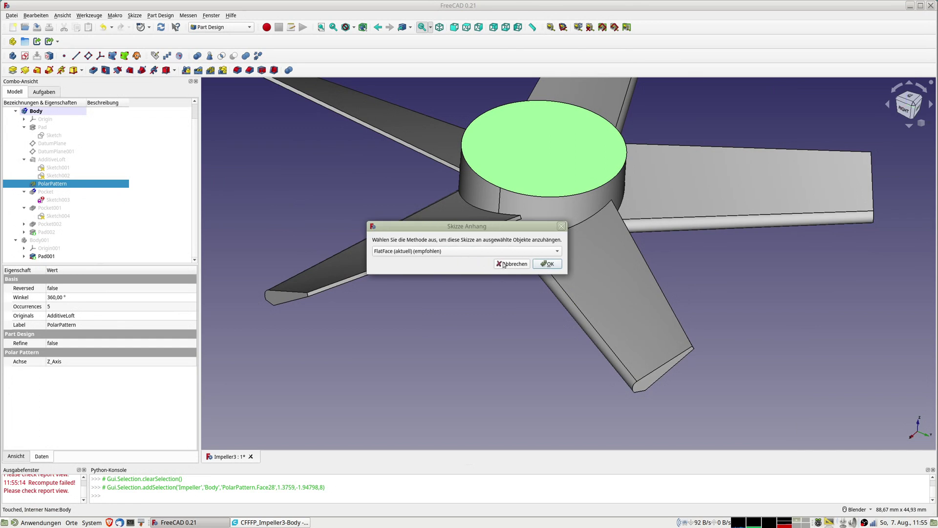
click(547, 264)
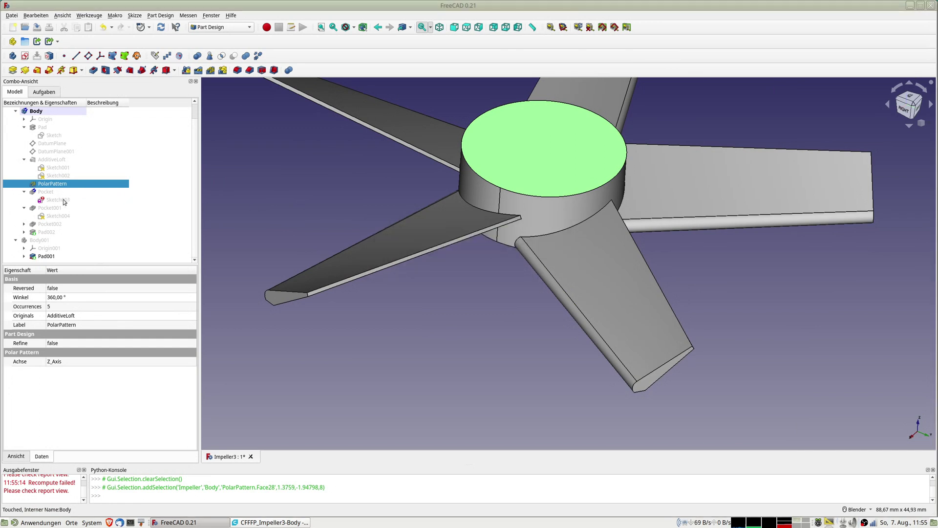
Step: Toggle the display of Pocket, Pad002 and Pocket002 to view the hub stages
click(49, 194)
key(space)
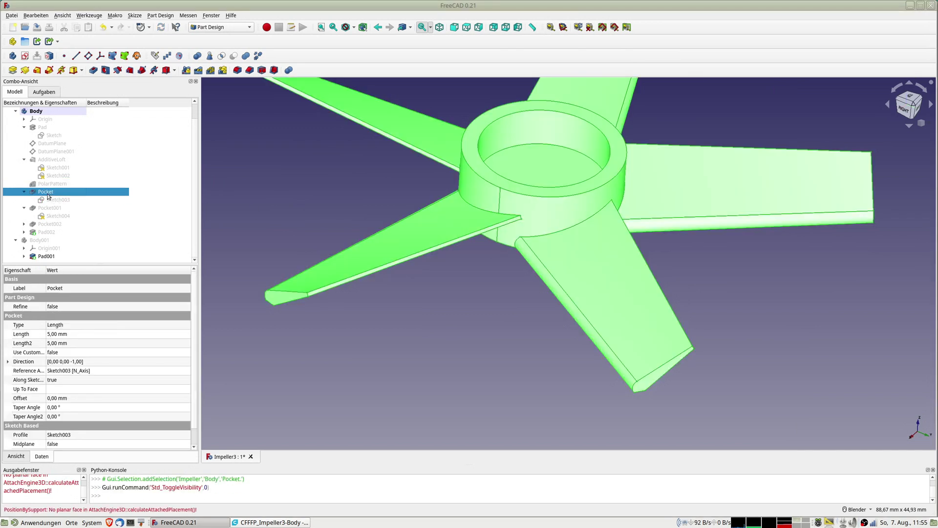
click(46, 233)
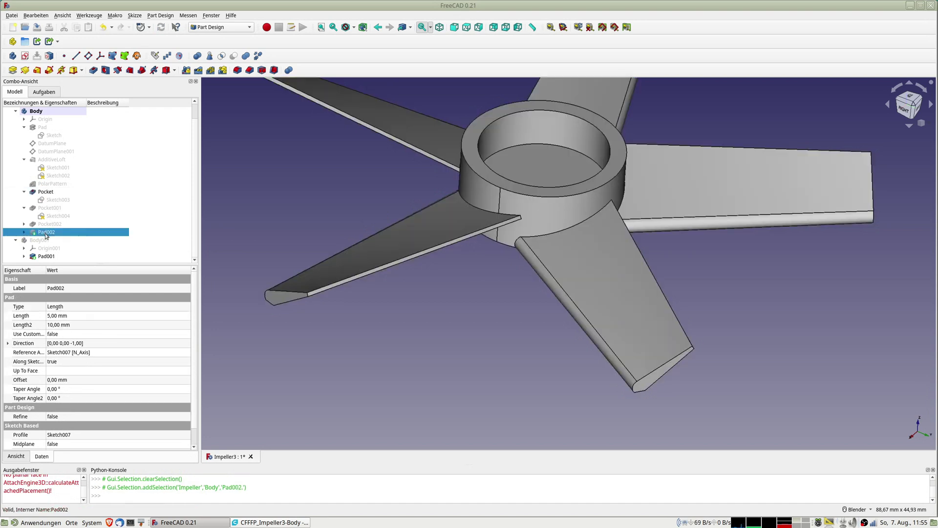
key(space)
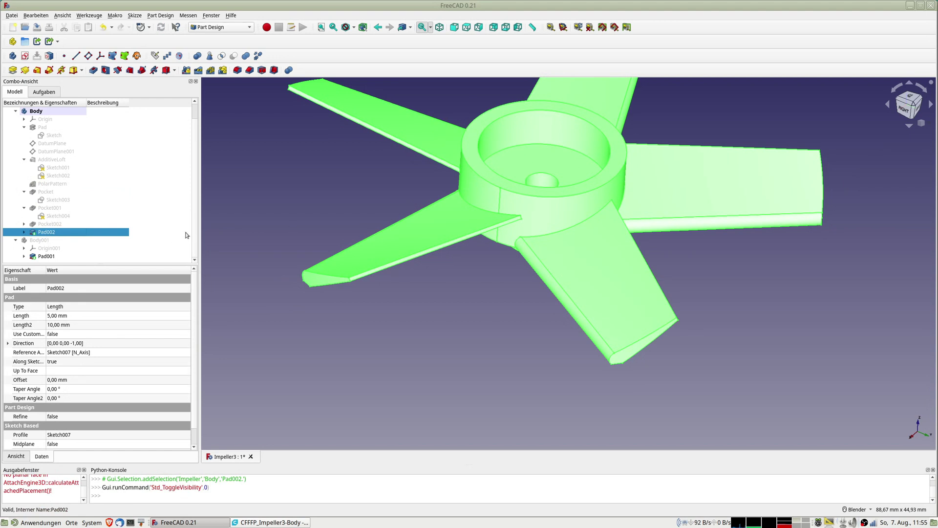
click(40, 226)
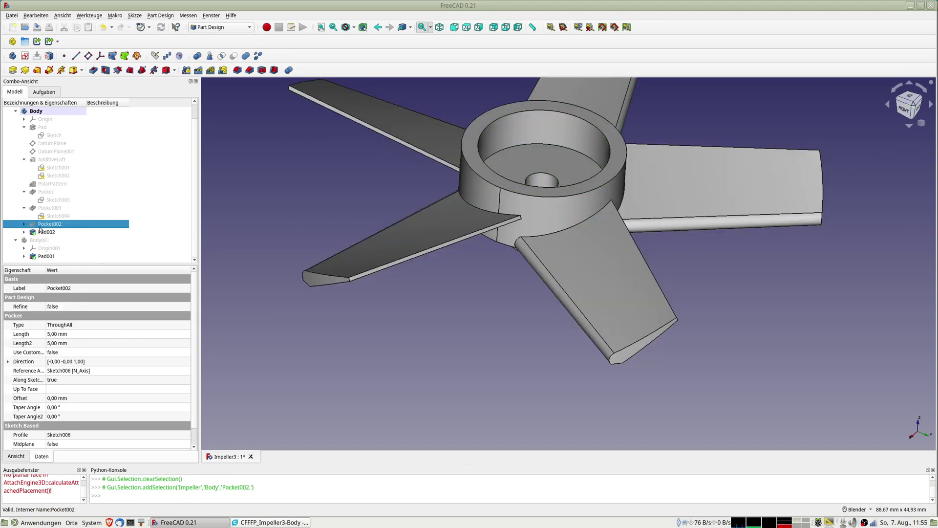
key(space)
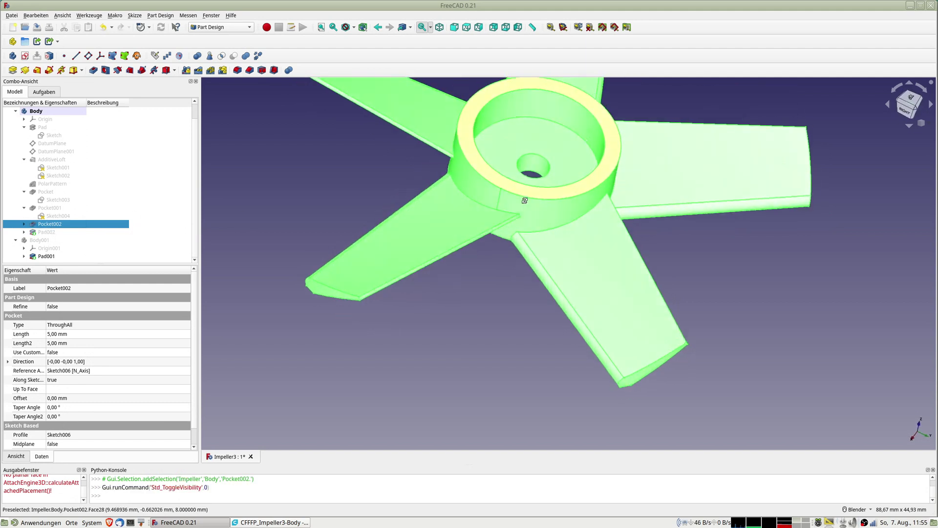
Step: Select the hub floor face and try Map sketch to face, cancelling without placing a sketch
click(507, 146)
click(527, 157)
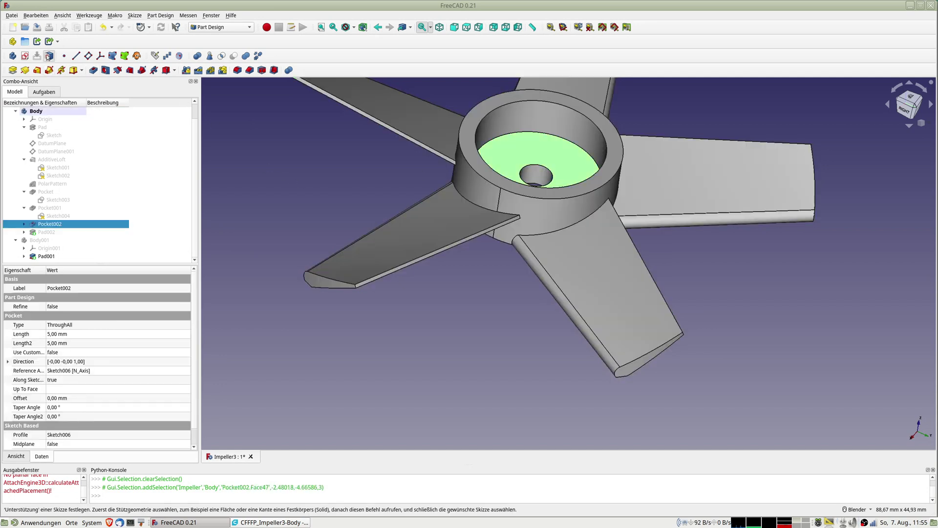
click(49, 55)
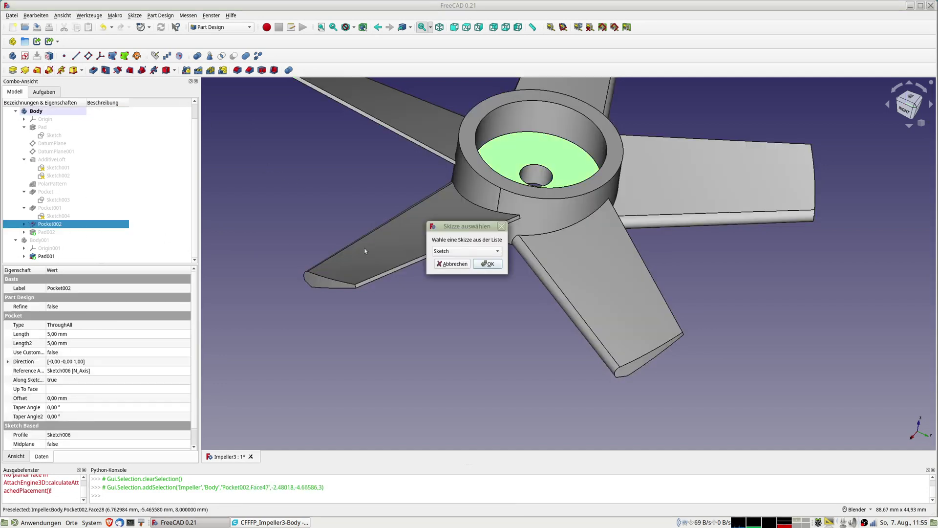
click(451, 251)
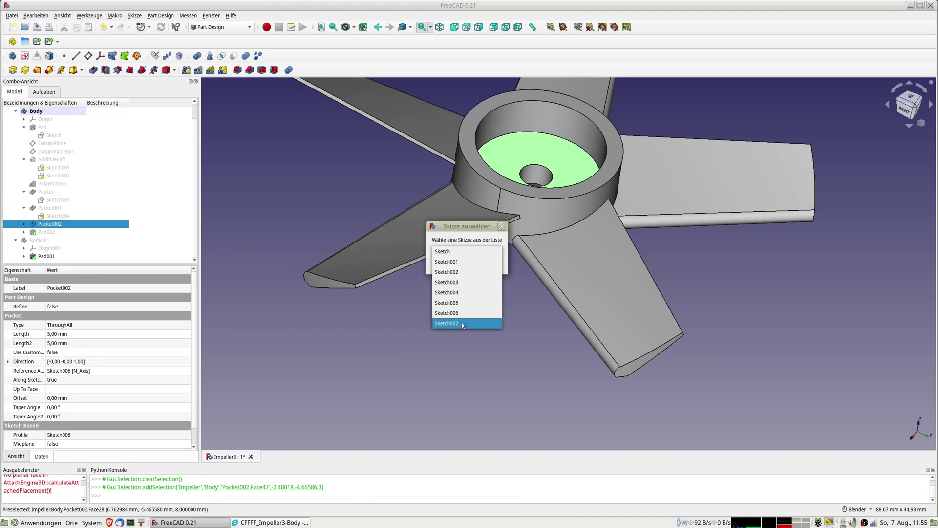
click(378, 225)
click(449, 267)
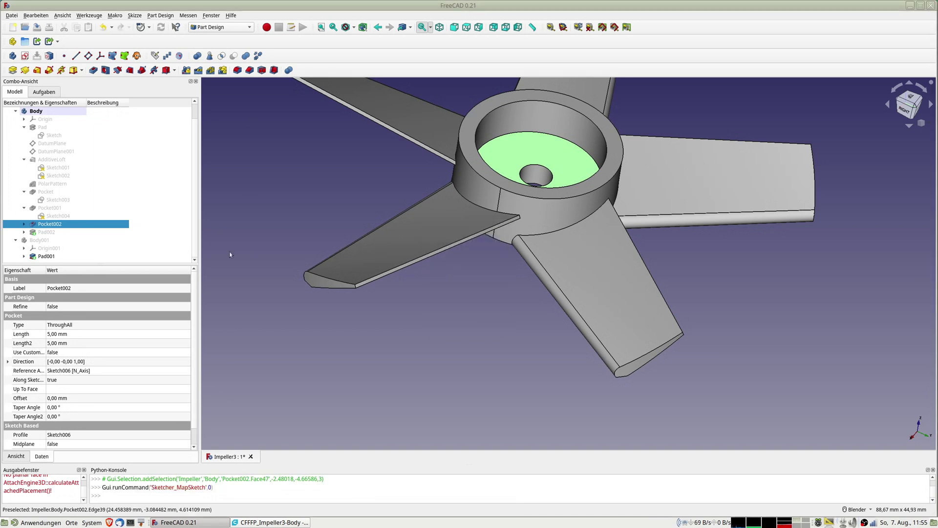
click(24, 224)
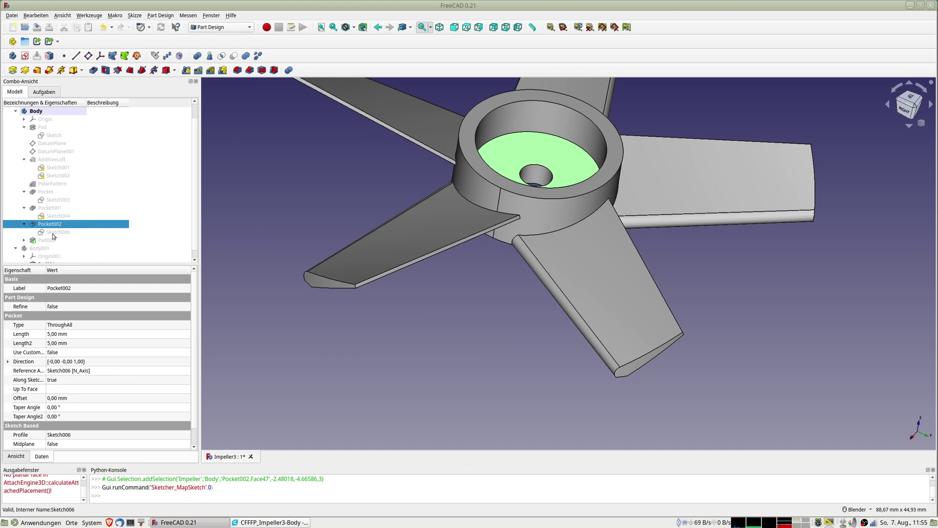
click(515, 168)
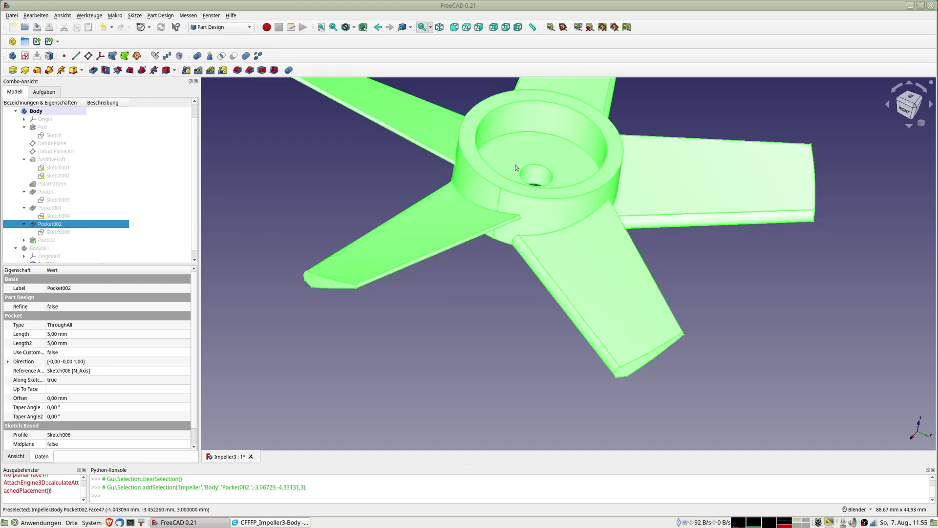
click(515, 156)
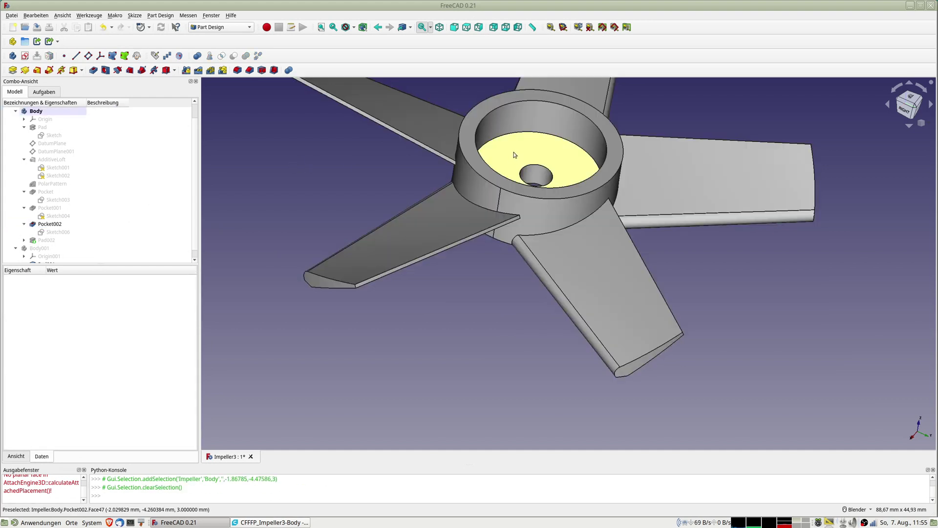
click(515, 155)
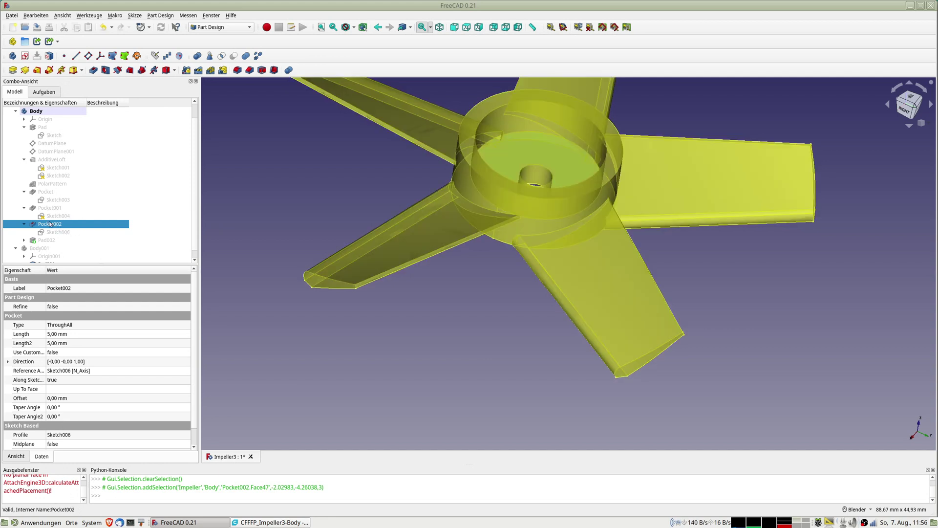
Step: Cycle the display through Pocket001, Pocket and Pocket002 to show the centre hole
click(42, 209)
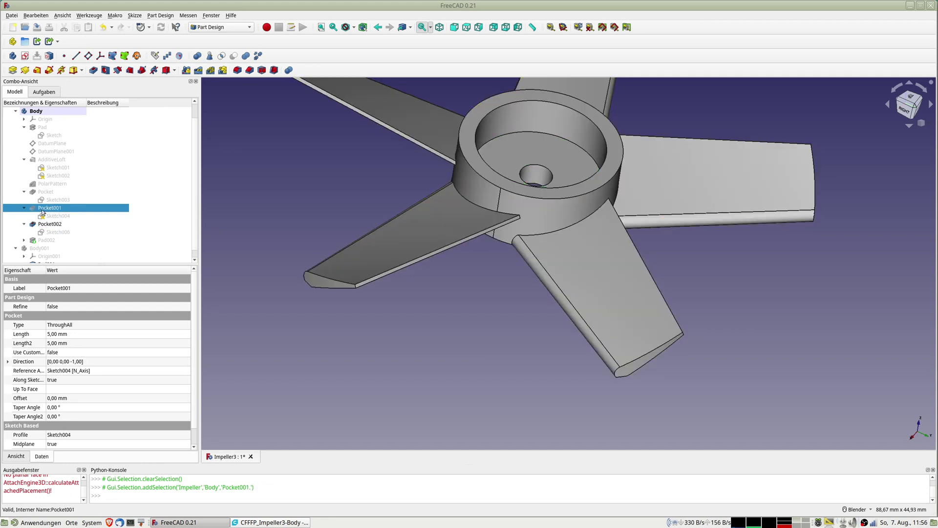
key(space)
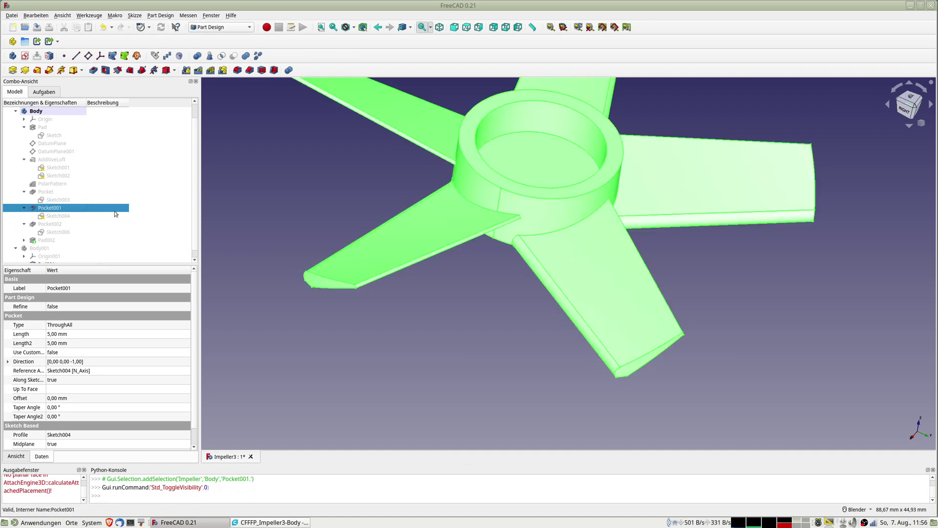
click(46, 192)
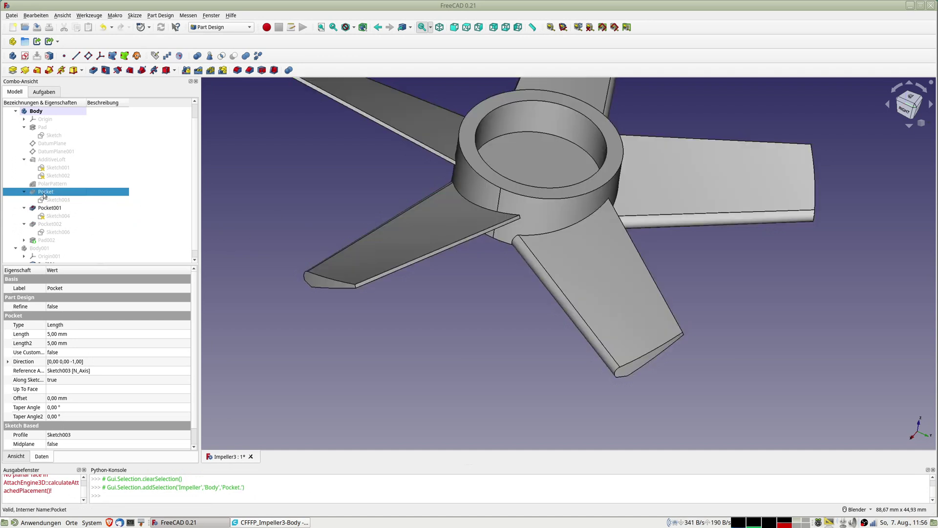
key(space)
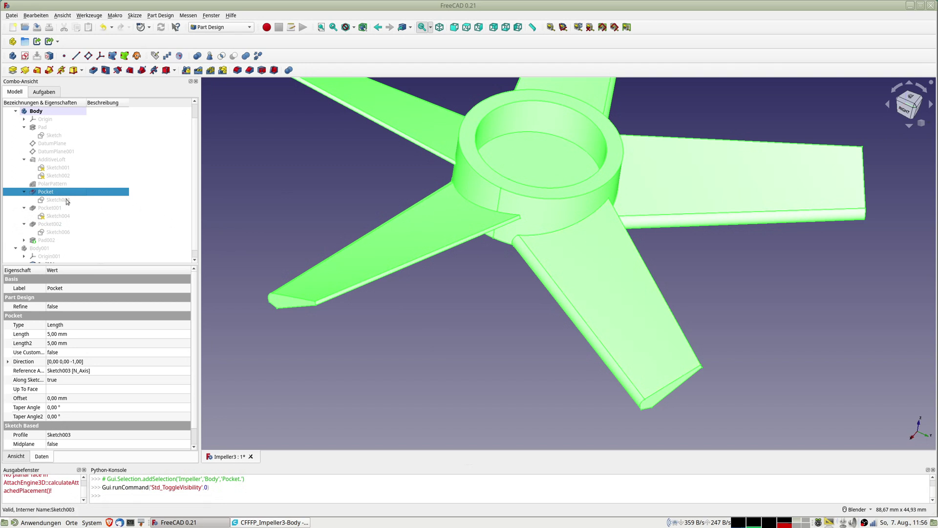
click(48, 210)
key(space)
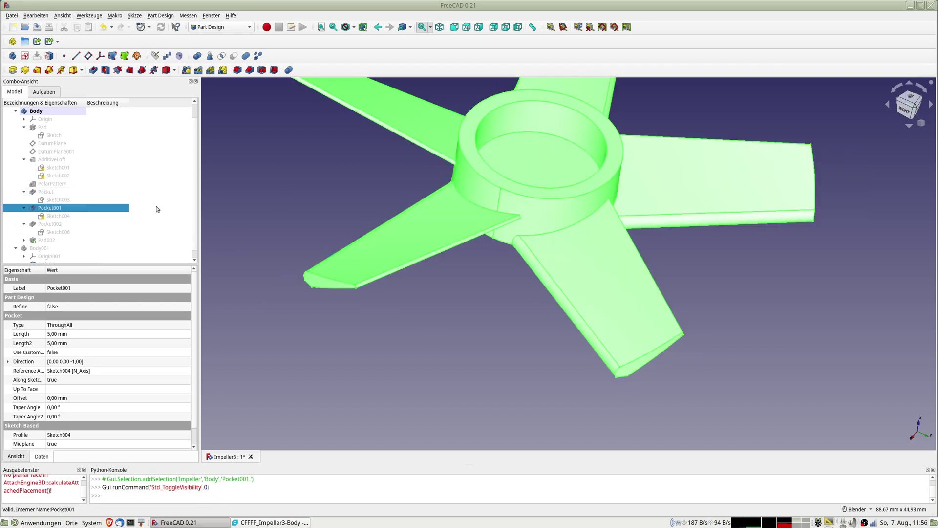
click(52, 224)
key(space)
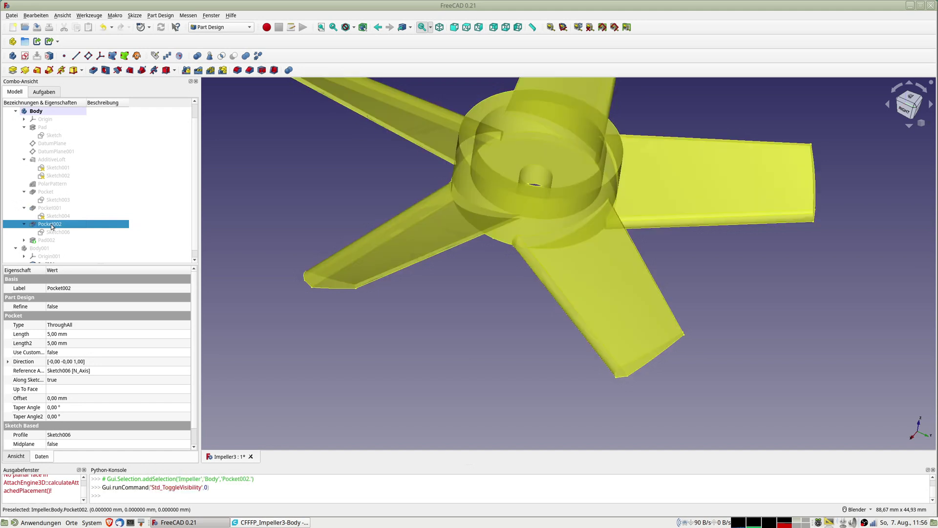
Step: Expand Pad002 to reveal Sketch007, select the hub pocket floor, and show Pad002
click(24, 241)
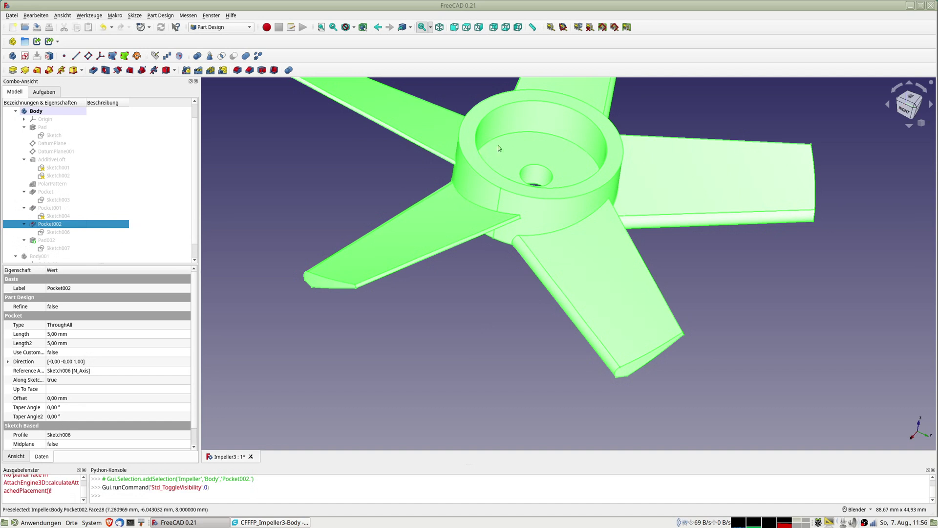
click(520, 151)
click(538, 146)
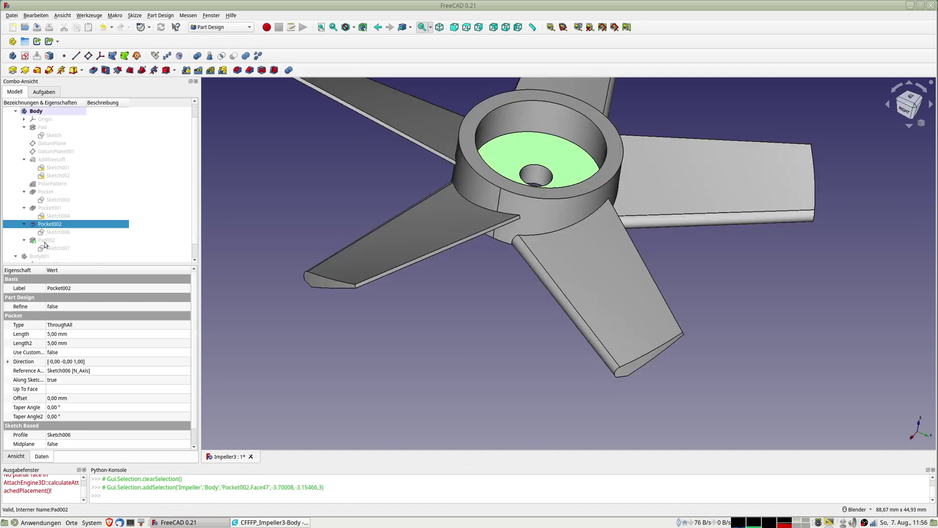
click(47, 240)
key(space)
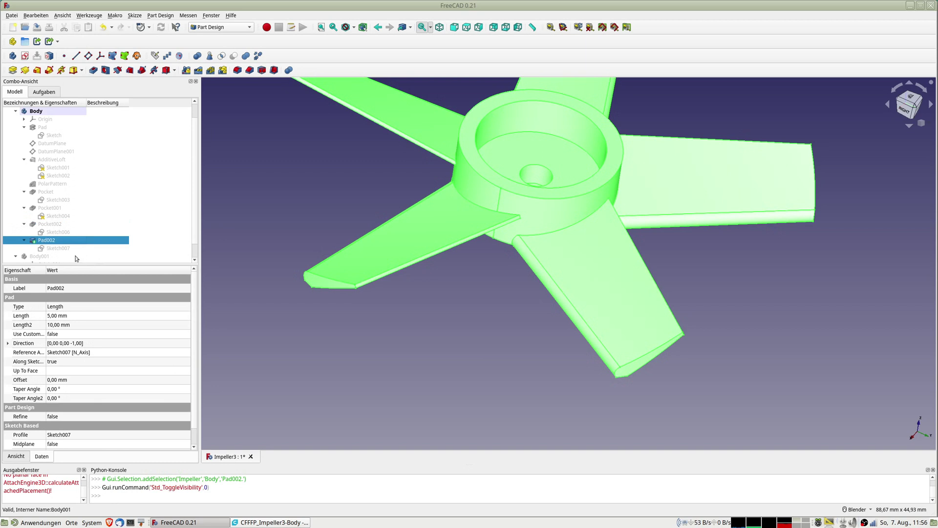
Step: Try mapping Sketch007 onto the hub's inner face, dismissing the circular-dependency error
click(516, 147)
click(515, 147)
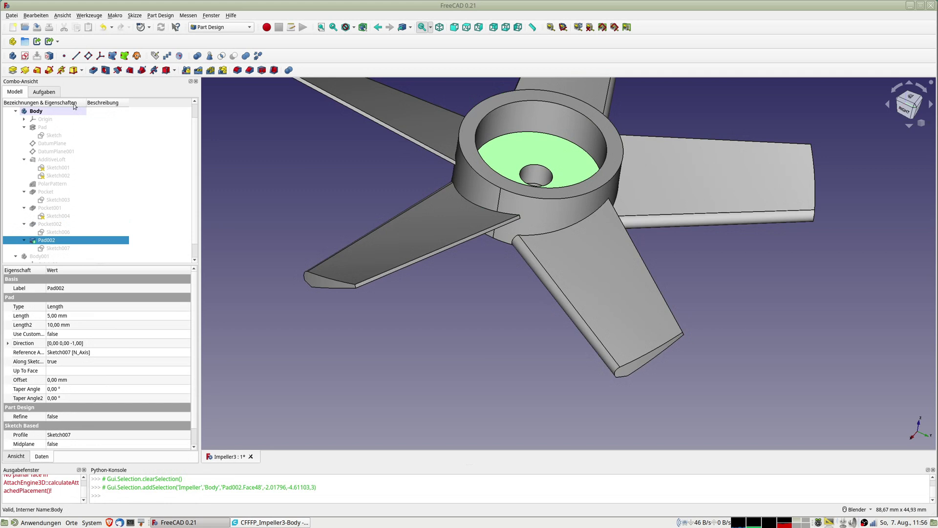
click(37, 56)
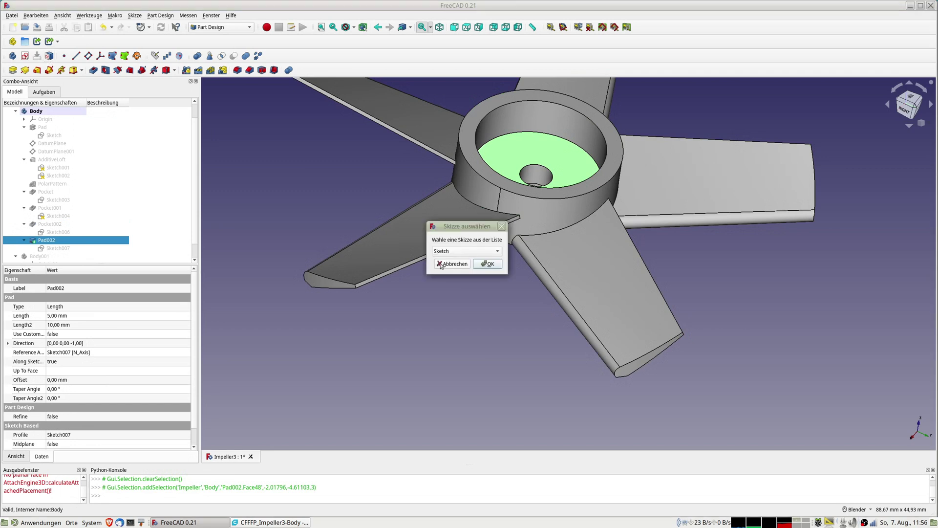
click(450, 252)
click(458, 323)
click(493, 268)
click(540, 266)
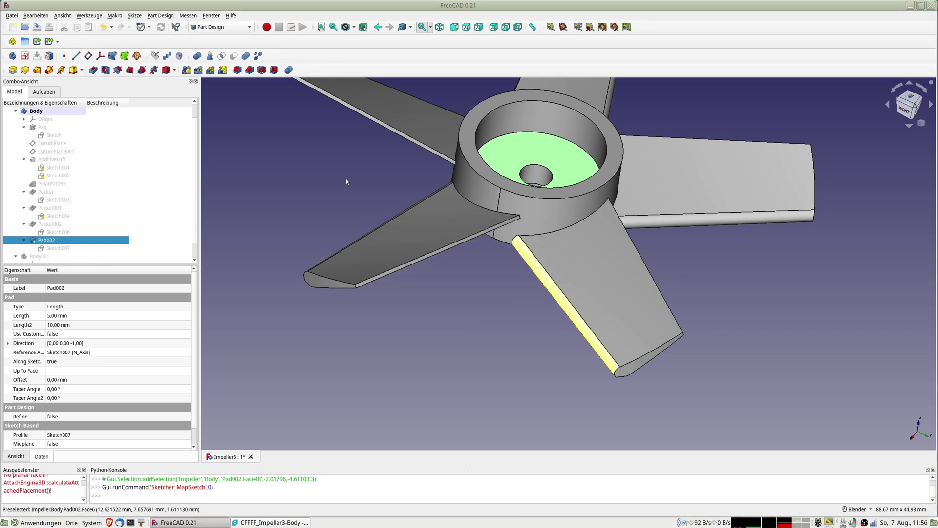
Step: Reselect the hub inner face and retry mapping Sketch007, hitting the circular-dependency error again
click(346, 178)
click(466, 140)
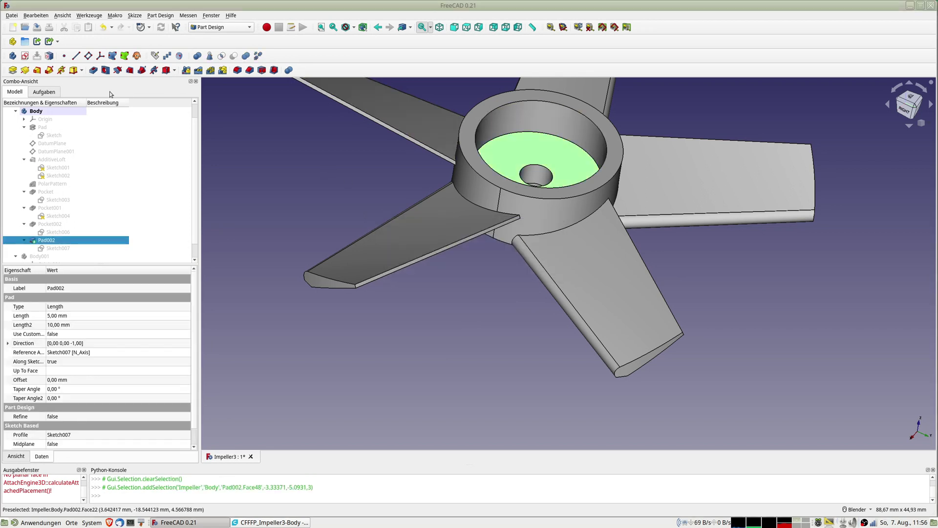
click(49, 56)
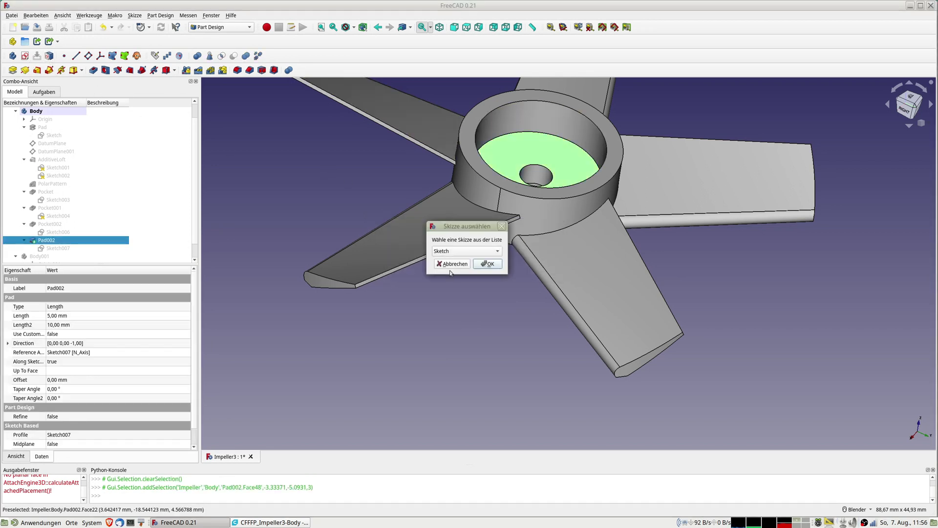
click(466, 251)
click(454, 325)
click(487, 264)
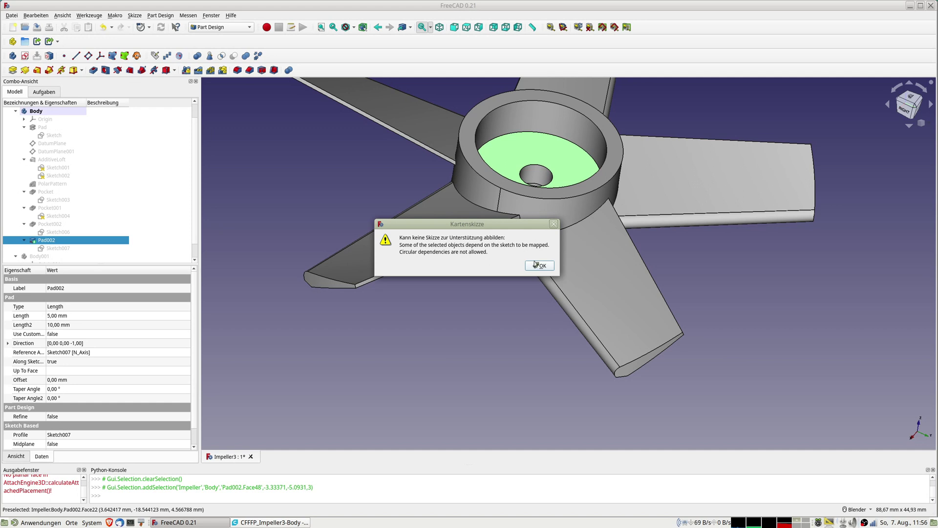
click(540, 266)
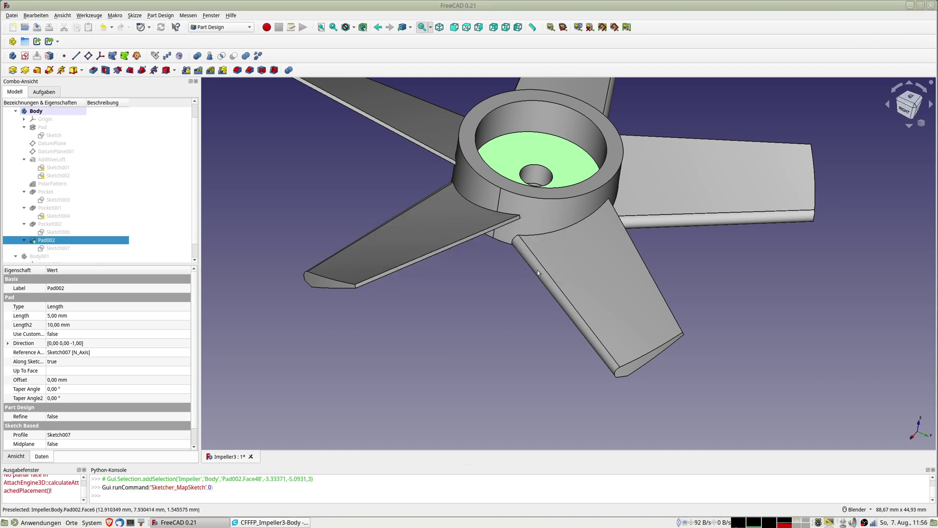
Step: Show Pocket002, attach Sketch007 to its hub floor face, and select Pad002
click(43, 226)
key(space)
click(303, 156)
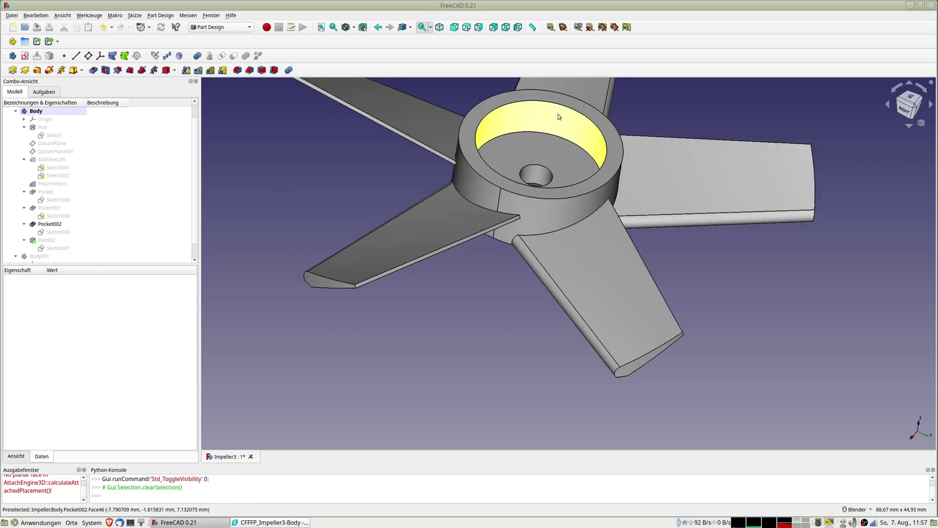
click(512, 146)
click(49, 57)
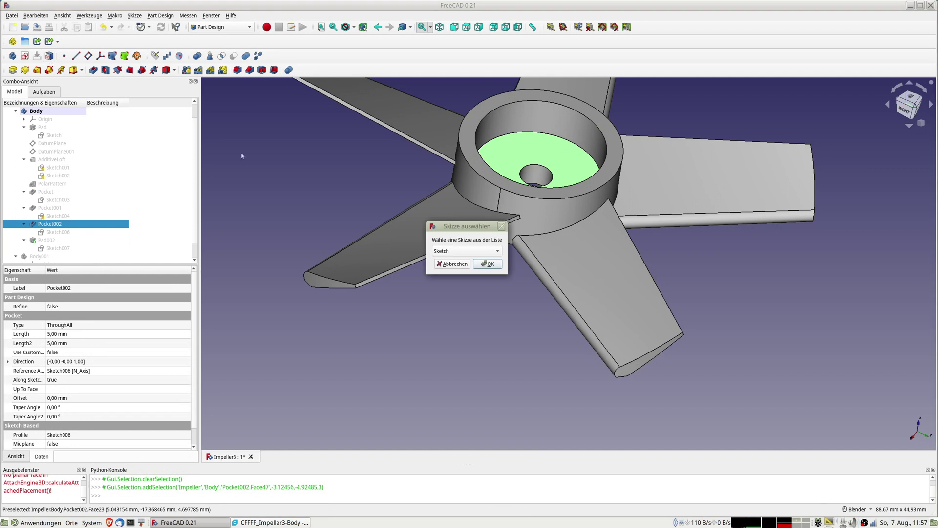
click(449, 252)
click(460, 325)
click(489, 264)
click(544, 265)
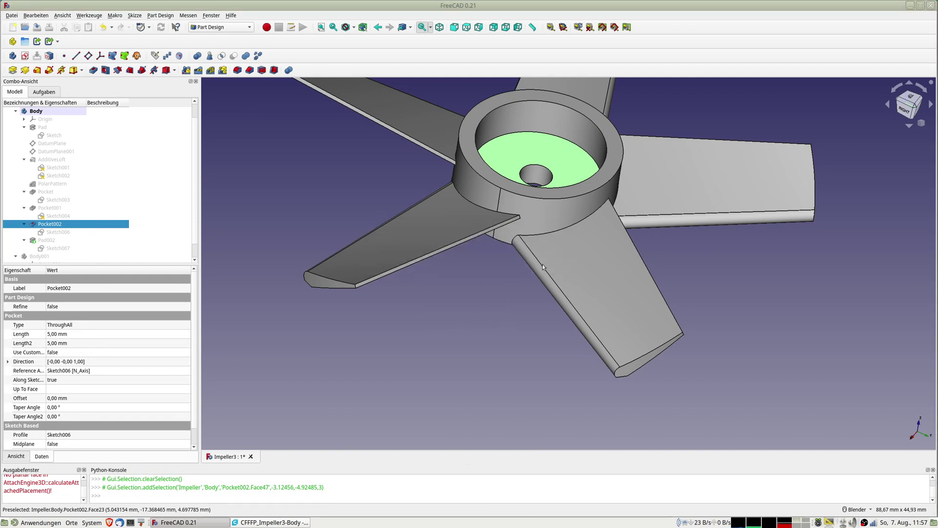
click(53, 240)
Step: Show Pad002 and orbit to inspect the new boss inside the hub
key(space)
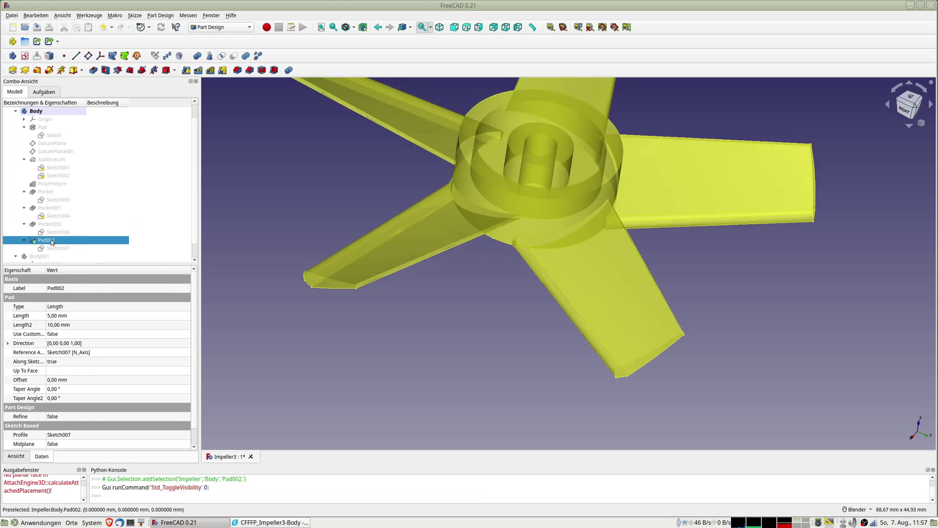
click(503, 281)
mouse_move(503, 281)
middle_down()
mouse_move(508, 348)
mouse_move(513, 342)
middle_up()
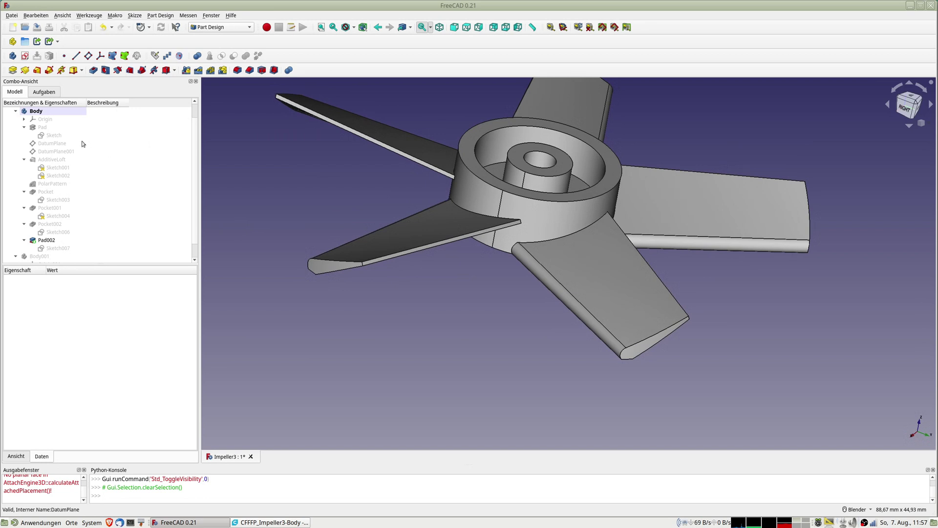
Step: Overwrite Impeller3-Body.stl with the updated Body, save the document, and switch to Cura
click(36, 111)
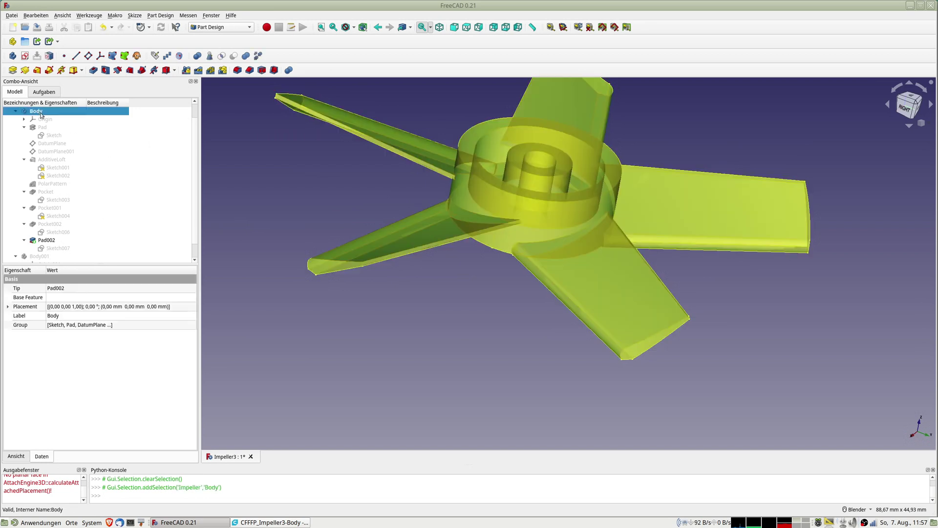
key(ctrl+e)
click(419, 213)
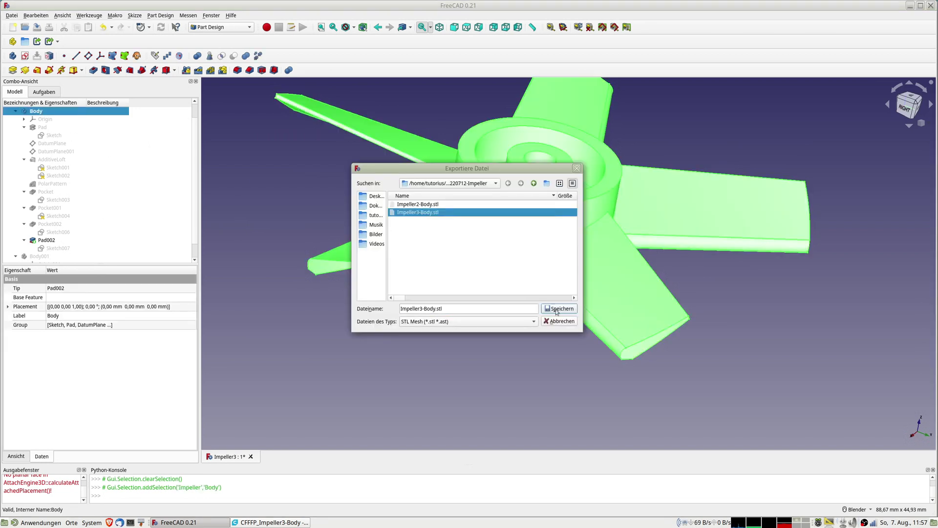
click(561, 310)
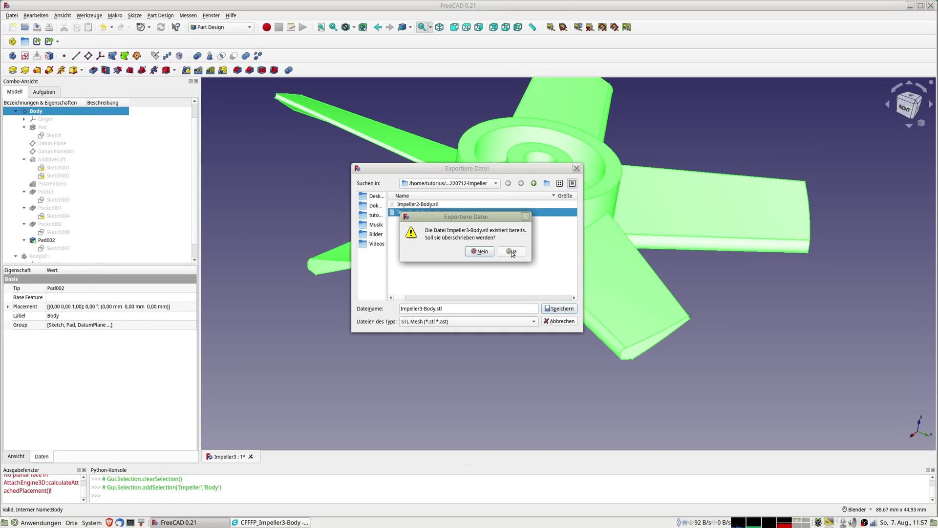
click(511, 251)
key(ctrl+s)
key(alt+Tab)
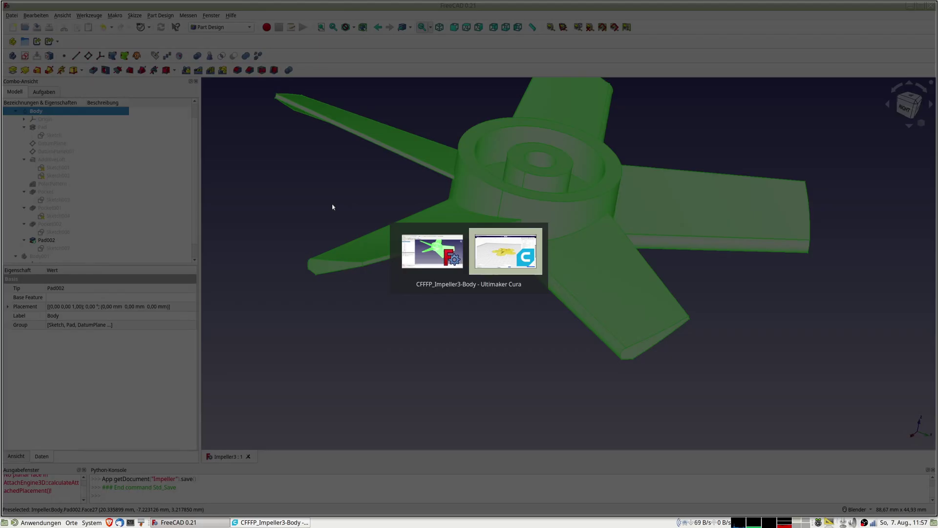
Step: Reload the updated impeller STL and slice it, inspecting the 21-minute raft preview
click(531, 501)
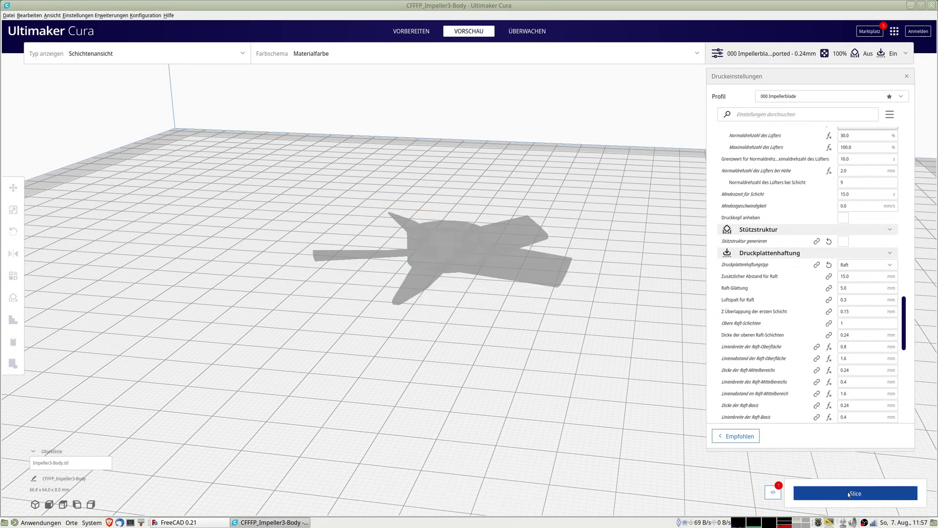
click(848, 494)
right_drag(537, 375, 446, 337)
scroll(515, 373, up, 3)
mouse_move(515, 373)
right_down()
mouse_move(412, 320)
mouse_move(602, 346)
mouse_move(576, 353)
mouse_move(555, 379)
right_up()
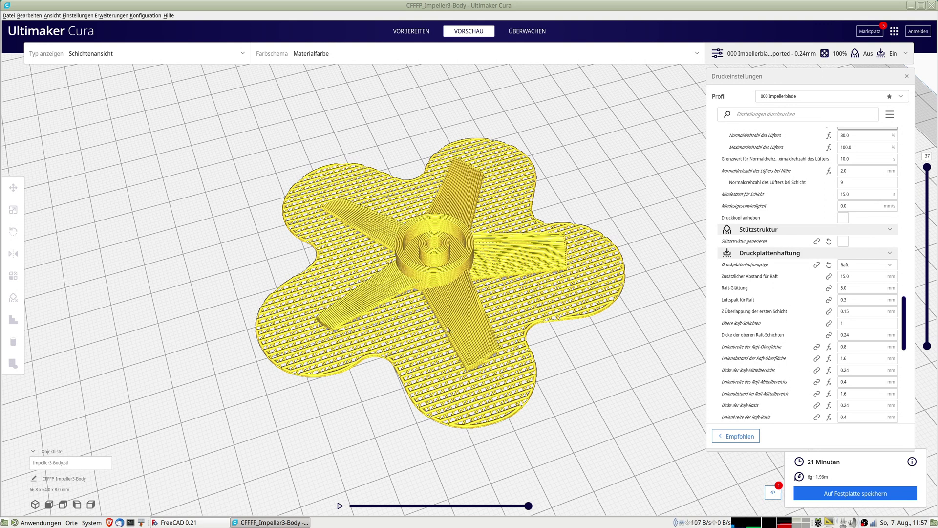
mouse_move(420, 265)
right_down()
mouse_move(453, 234)
mouse_move(442, 165)
mouse_move(409, 259)
right_up()
mouse_move(405, 234)
right_down()
mouse_move(379, 223)
mouse_move(398, 238)
right_up()
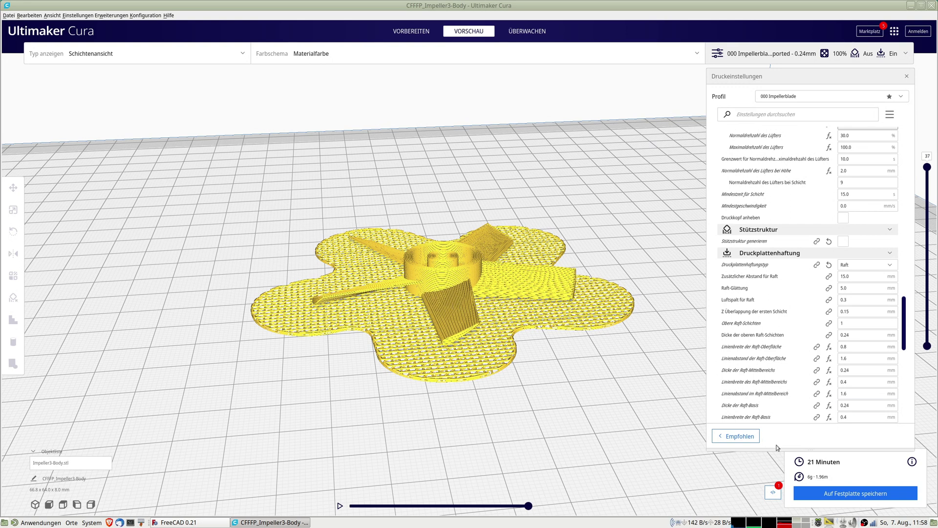
Step: Scroll the custom print settings to the Druckplattenhaftung (build plate adhesion) section
mouse_move(787, 230)
scroll(776, 247, down, 4)
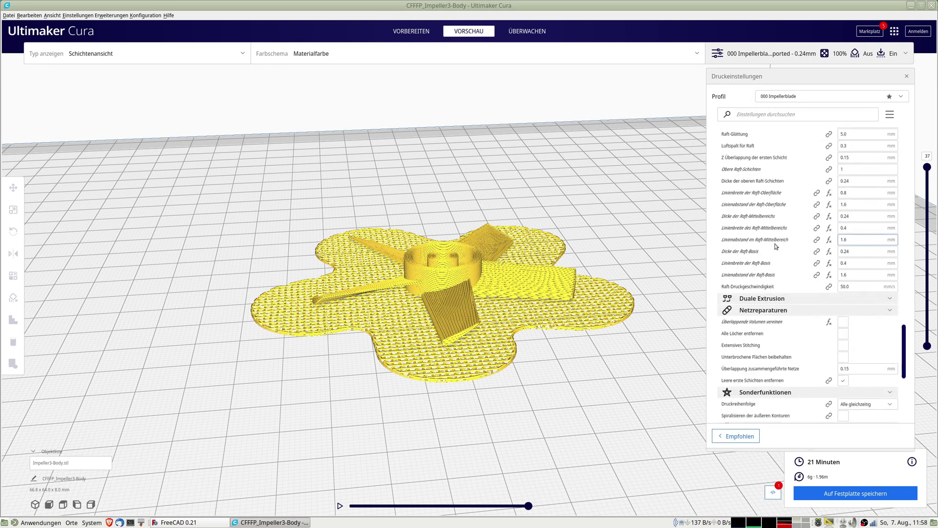
scroll(777, 247, down, 2)
scroll(777, 246, down, 2)
scroll(777, 244, down, 1)
scroll(777, 244, up, 2)
scroll(778, 244, up, 2)
scroll(778, 245, up, 2)
scroll(779, 244, up, 2)
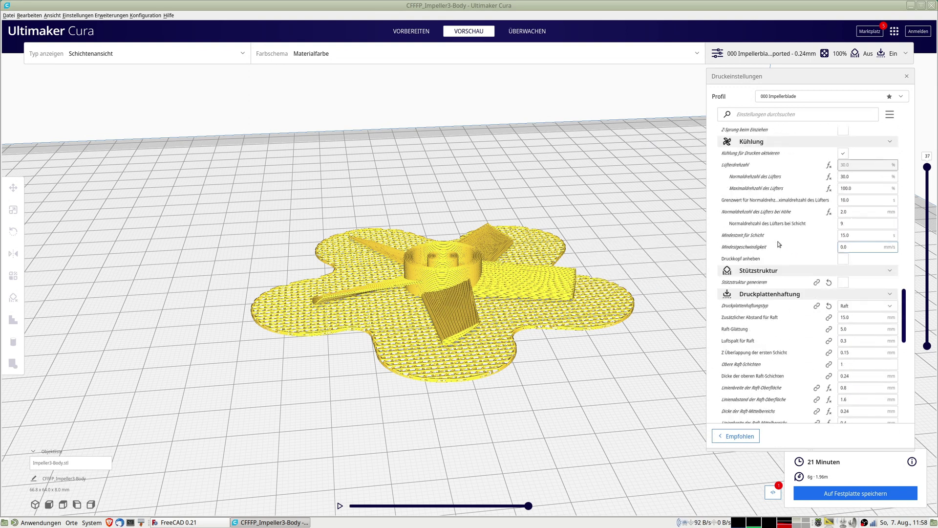
scroll(788, 299, down, 2)
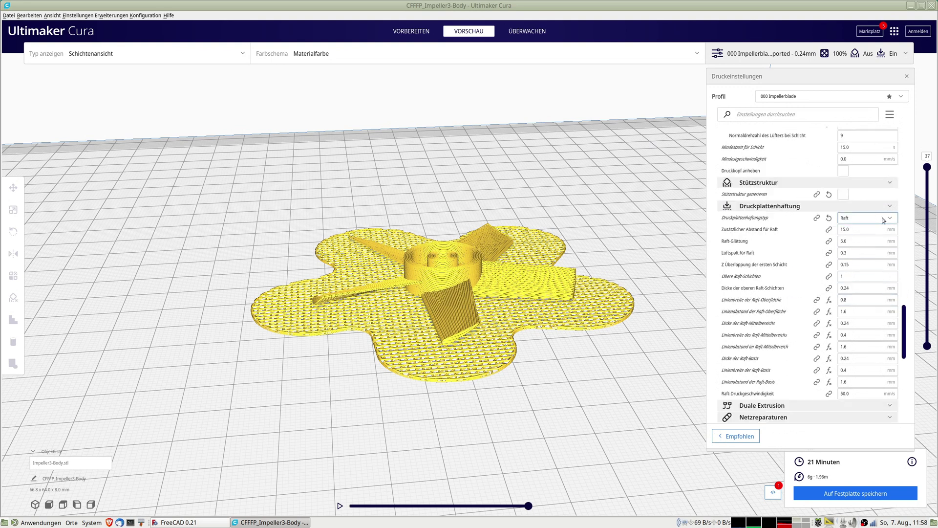
Step: Set Druckplattenhaftungstyp to Skirt and re-slice, checking the 17-minute, 4 g layer preview
click(887, 220)
click(863, 229)
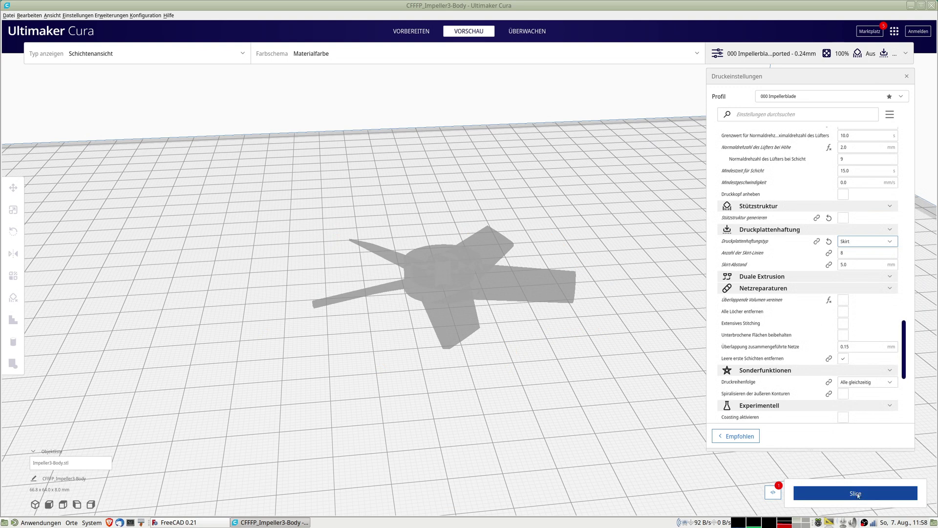
click(856, 493)
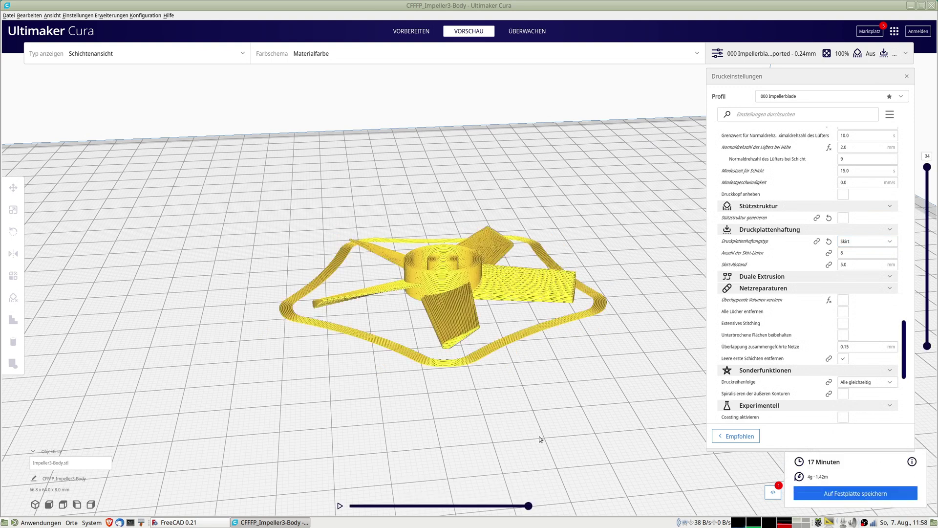
mouse_move(469, 414)
right_down()
mouse_move(486, 310)
mouse_move(498, 311)
mouse_move(495, 410)
mouse_move(485, 418)
right_up()
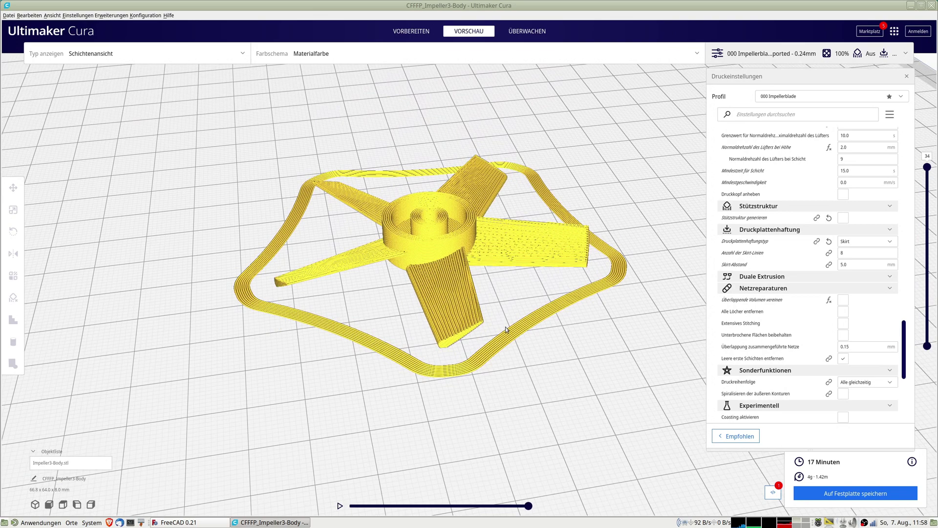
scroll(498, 313, up, 3)
mouse_move(498, 299)
right_down()
mouse_move(473, 238)
mouse_move(495, 280)
right_up()
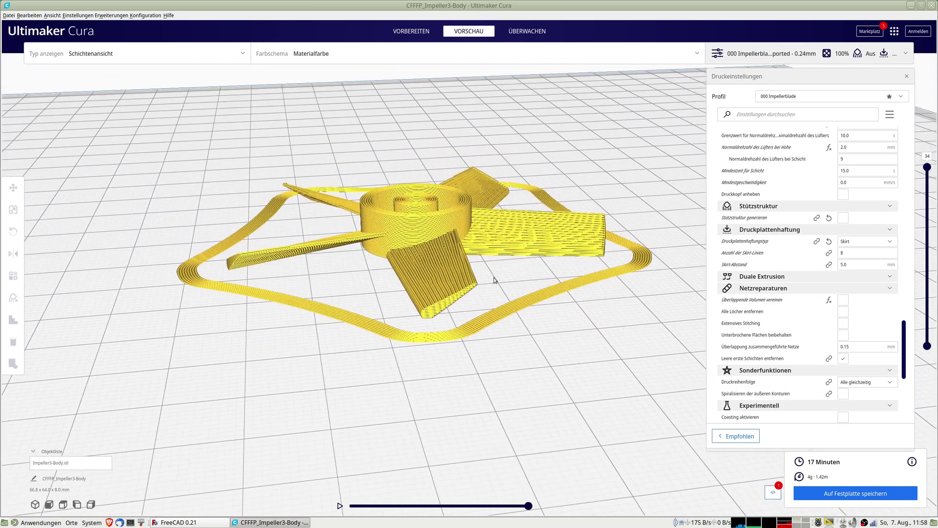